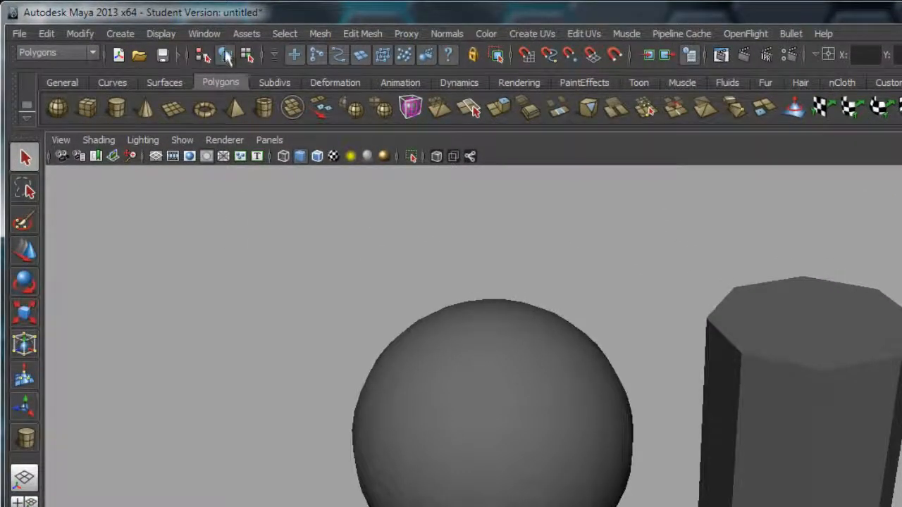
Open the Hypershade in a floating window and reposition it over the perspective view.
click(207, 34)
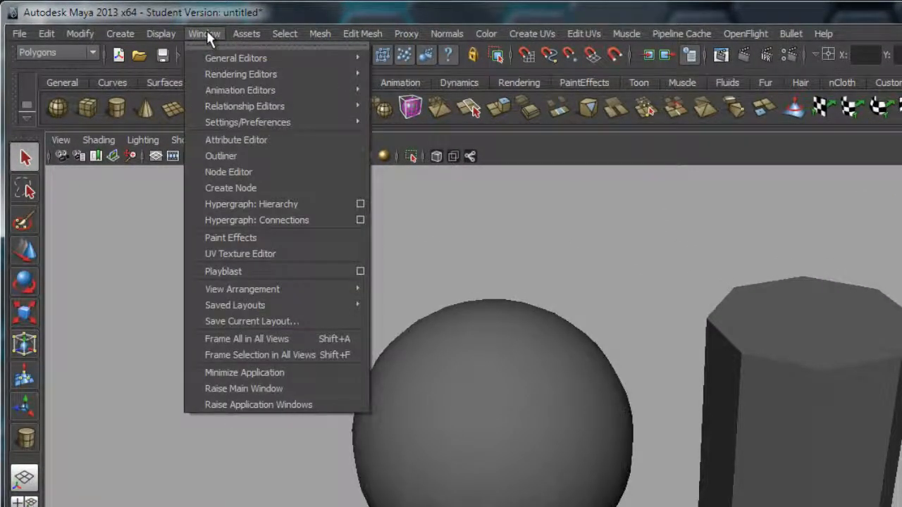
mouse_move(286, 74)
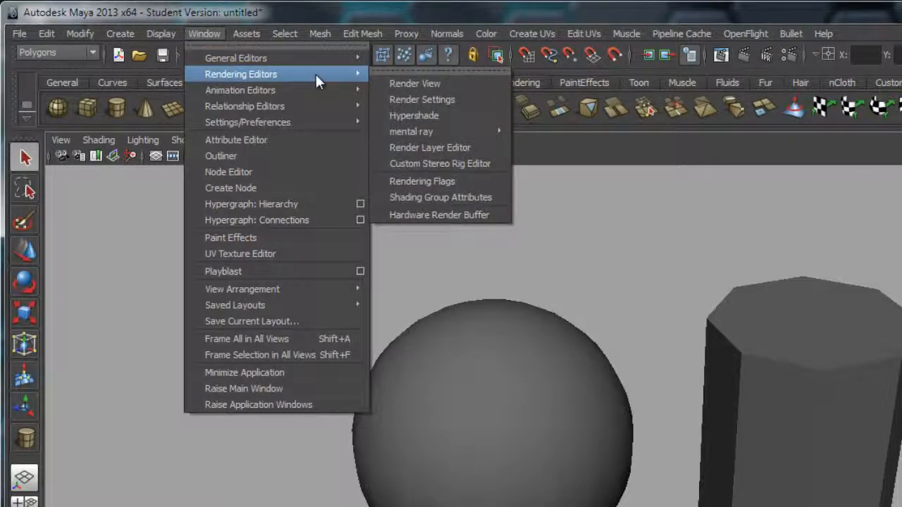
click(435, 115)
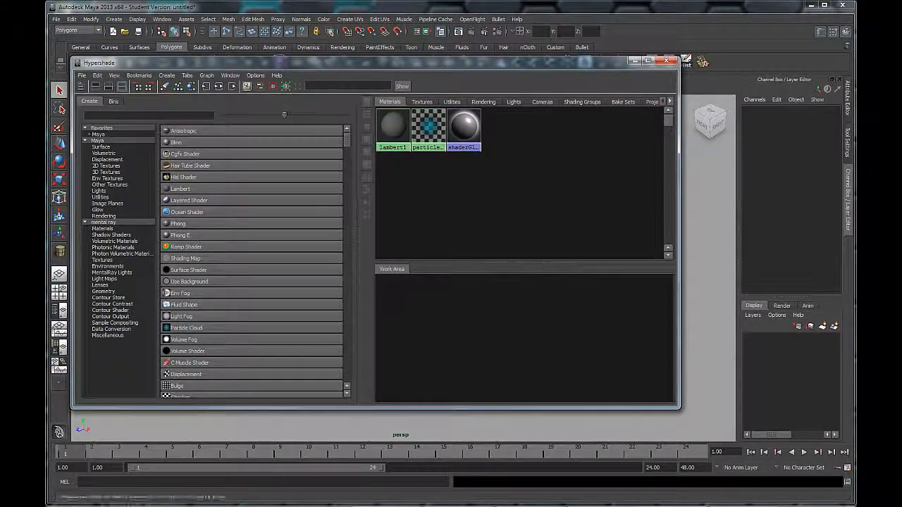
mouse_move(208, 63)
mouse_down()
mouse_move(239, 79)
mouse_move(234, 41)
mouse_move(221, 63)
mouse_move(243, 46)
mouse_move(239, 37)
mouse_move(244, 53)
mouse_move(218, 86)
mouse_move(220, 56)
mouse_up()
drag(84, 159, 175, 159)
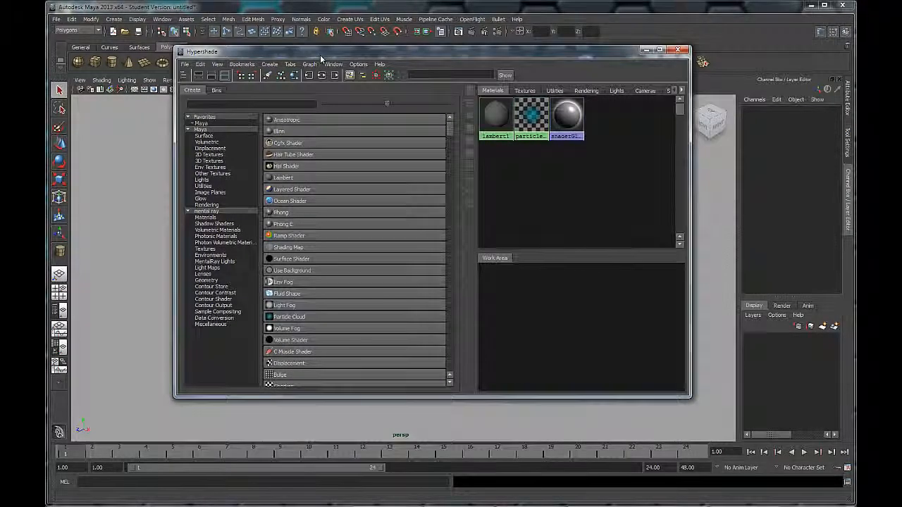
drag(322, 52, 246, 72)
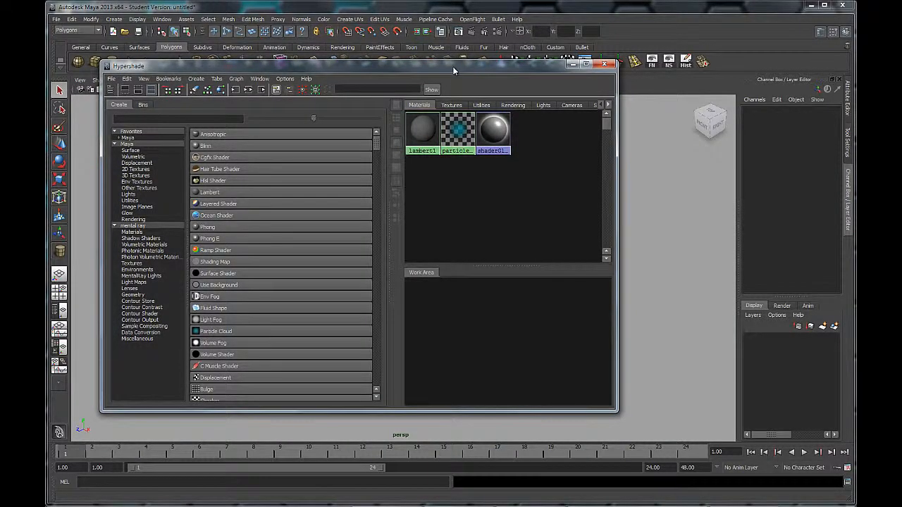
drag(455, 68, 442, 97)
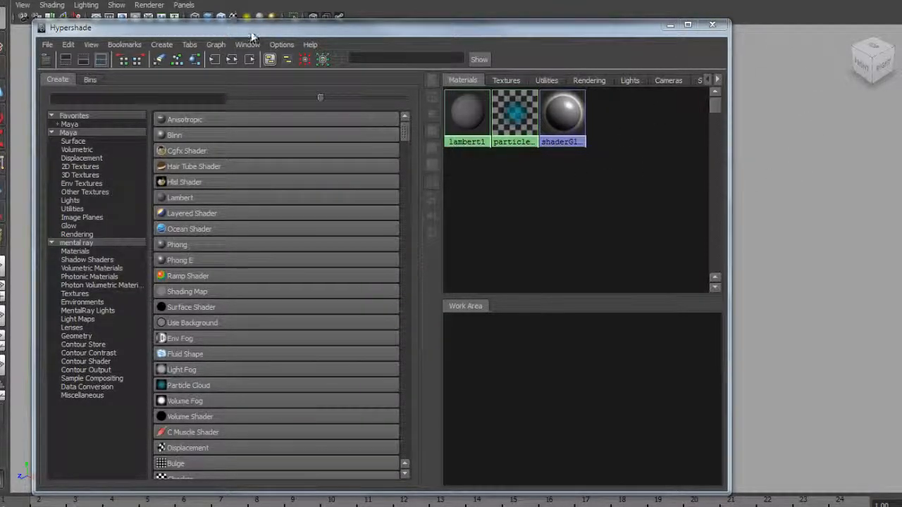
drag(251, 34, 289, 10)
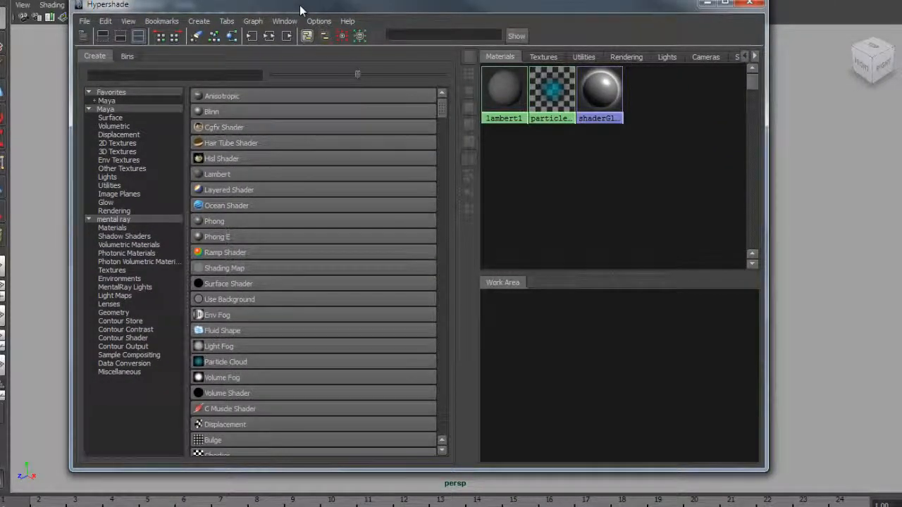
mouse_move(305, 8)
mouse_down()
mouse_move(366, 6)
mouse_move(342, 19)
mouse_move(362, 2)
mouse_move(306, 0)
mouse_move(314, 0)
mouse_up()
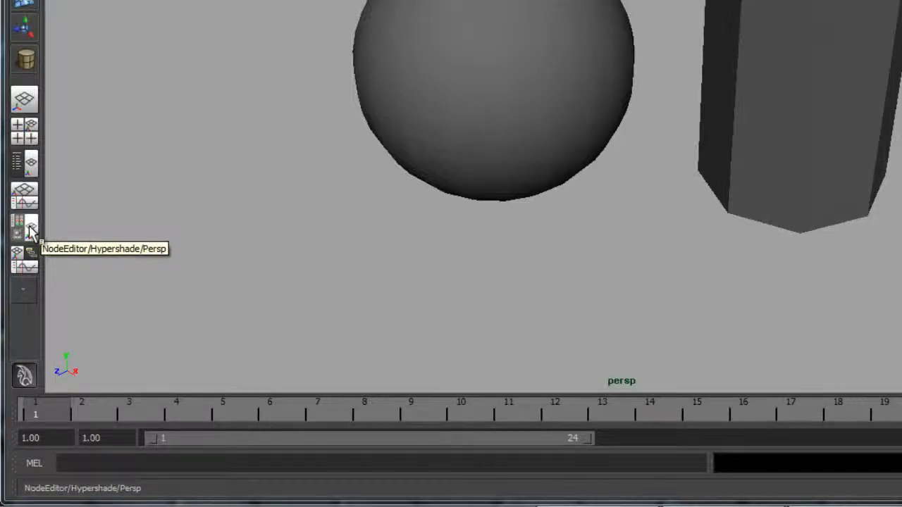
Switch to the NodeEditor/Hypershade/Persp layout and enlarge the Hypershade to fill the area taken by the Node Editor.
click(36, 229)
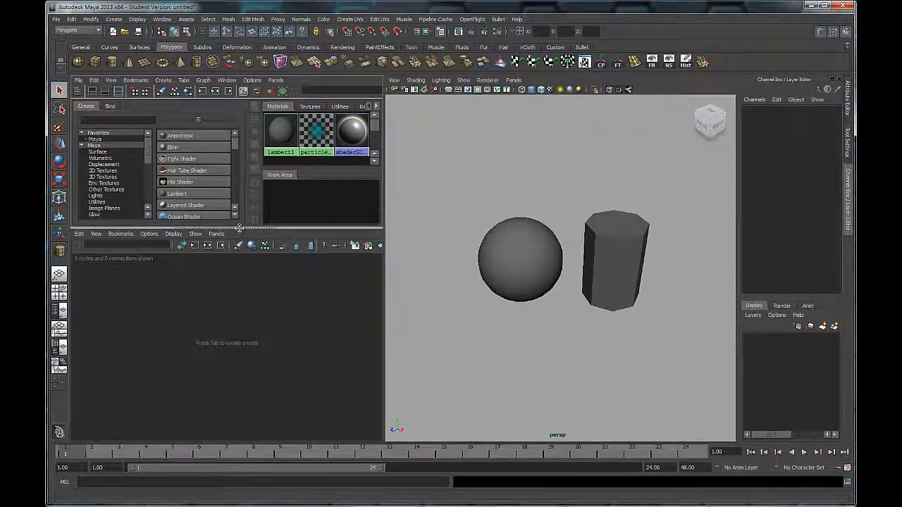
drag(243, 234, 228, 410)
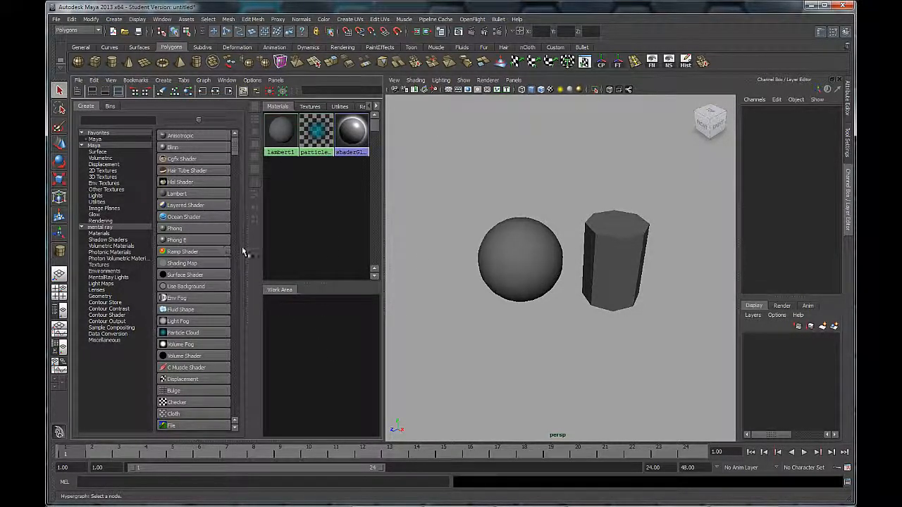
drag(247, 249, 225, 251)
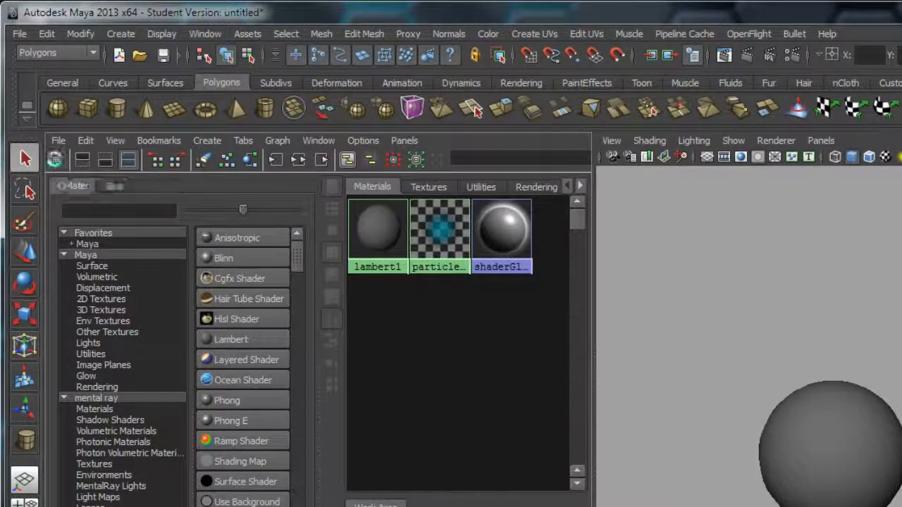
Toggle the Hypershade's create bar off and on, inspect the Bins, and return to the Create list.
click(56, 162)
click(57, 163)
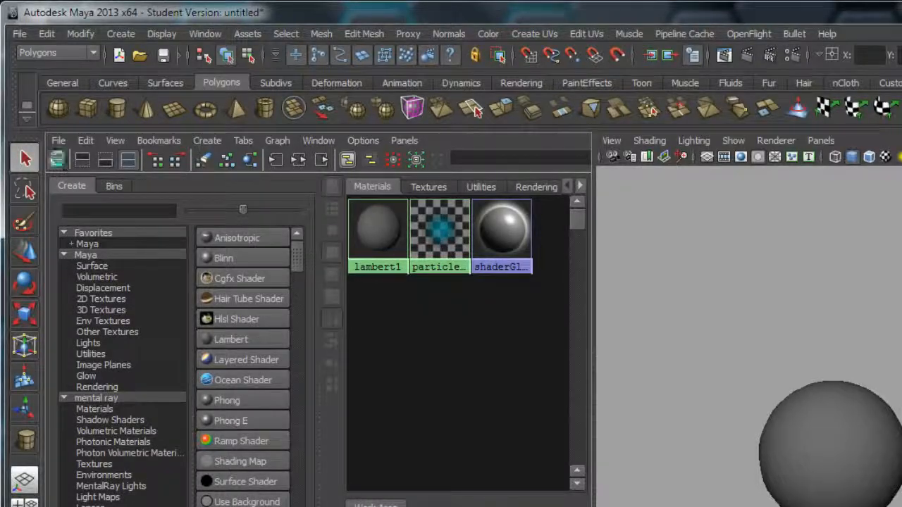
click(57, 162)
click(57, 162)
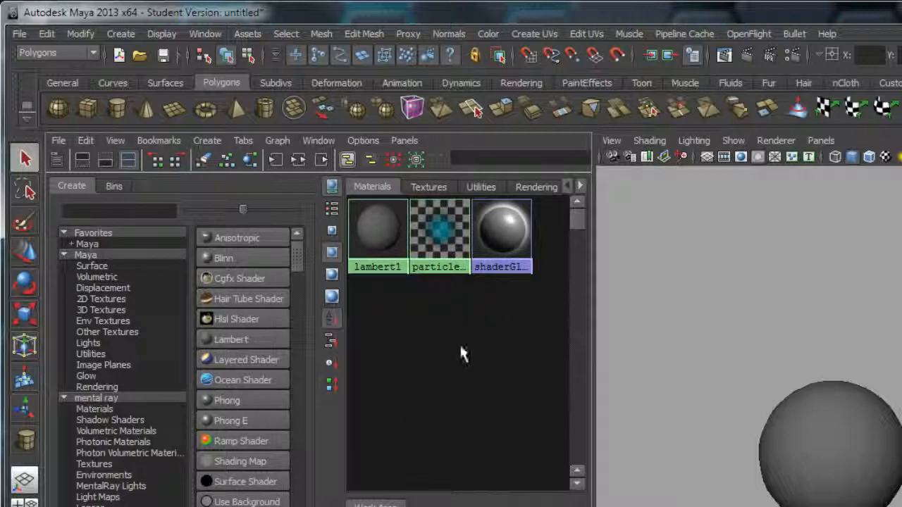
click(114, 187)
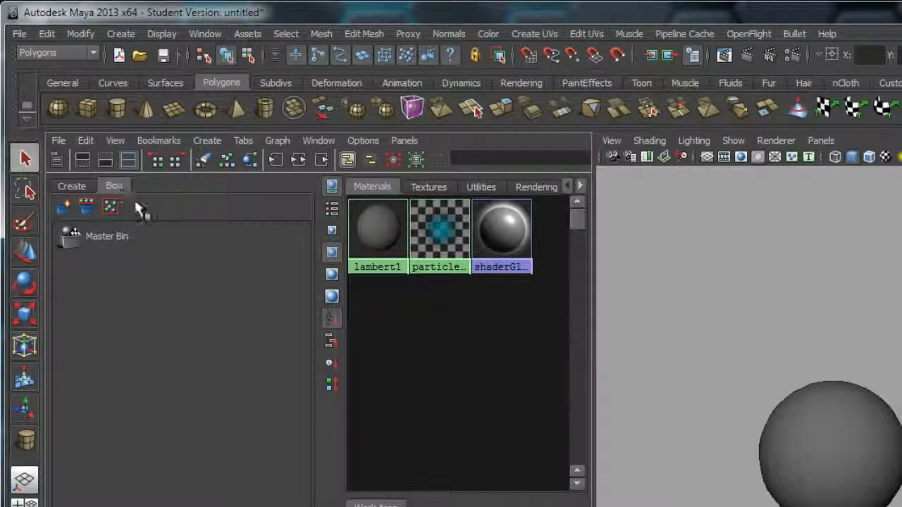
click(63, 185)
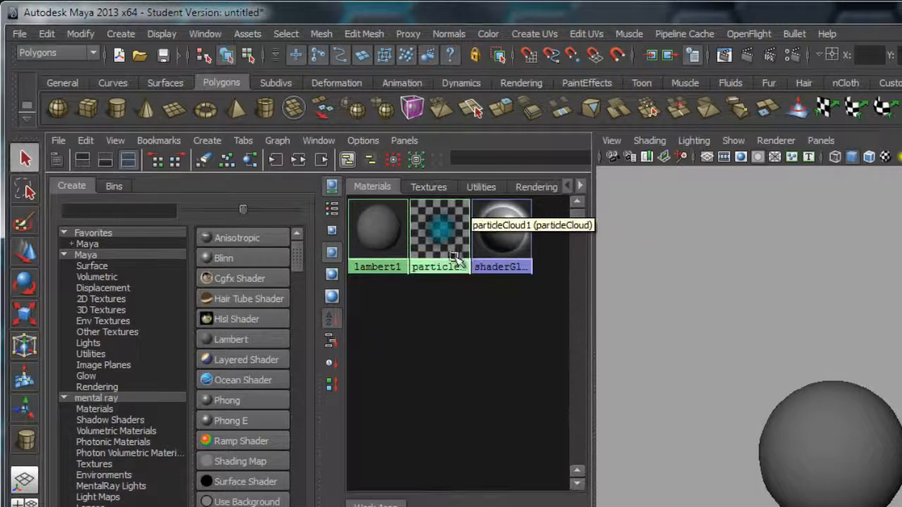
Widen the Hypershade pane and review its Textures, Rendering, Lights and Cameras nodes, returning to Materials.
drag(593, 383, 766, 385)
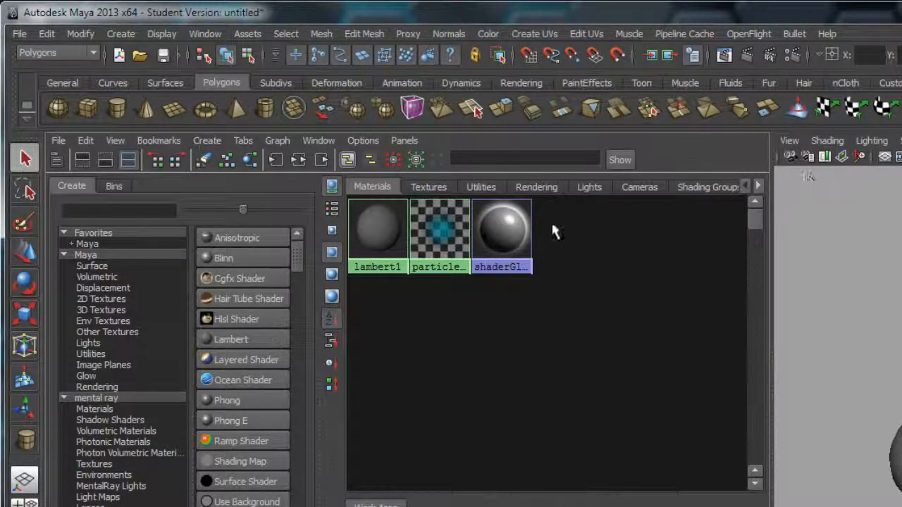
click(428, 186)
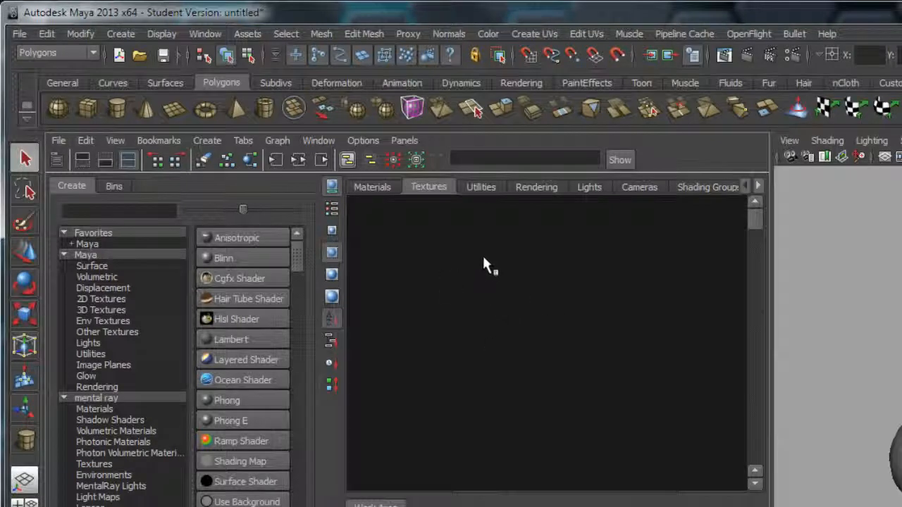
click(536, 191)
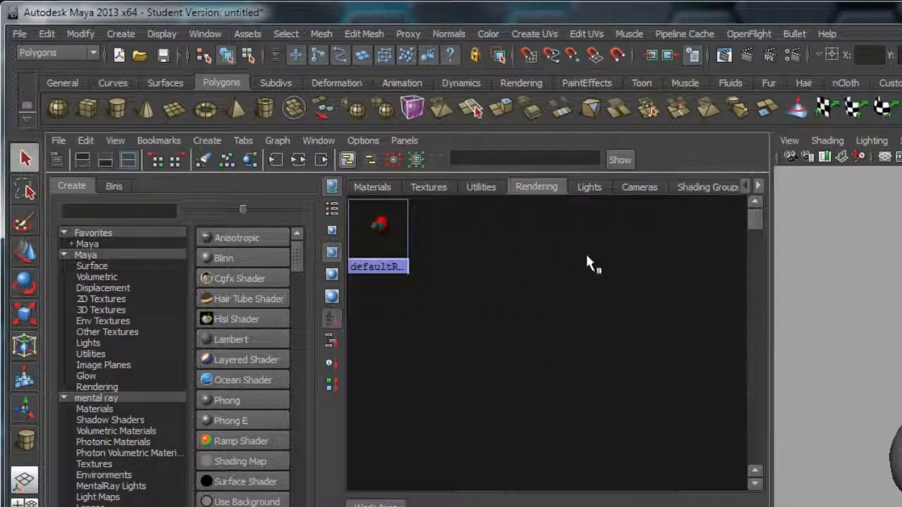
click(596, 187)
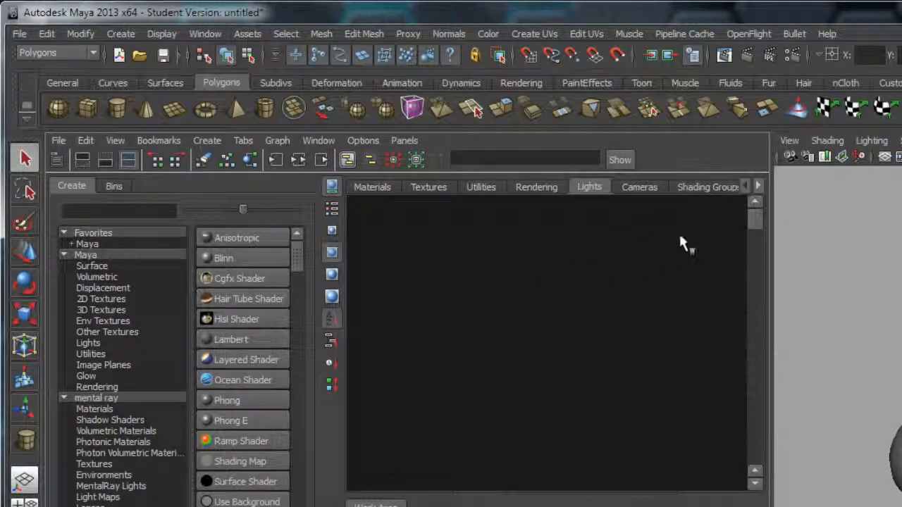
click(641, 187)
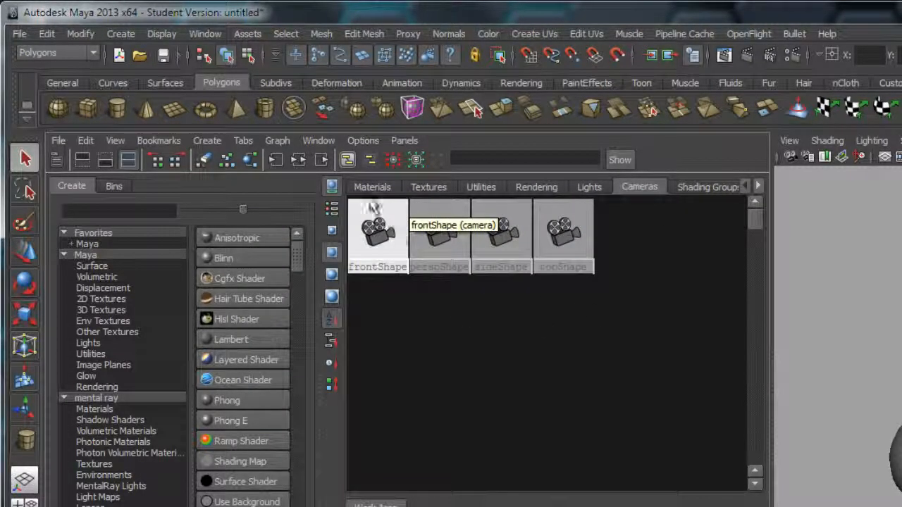
click(371, 188)
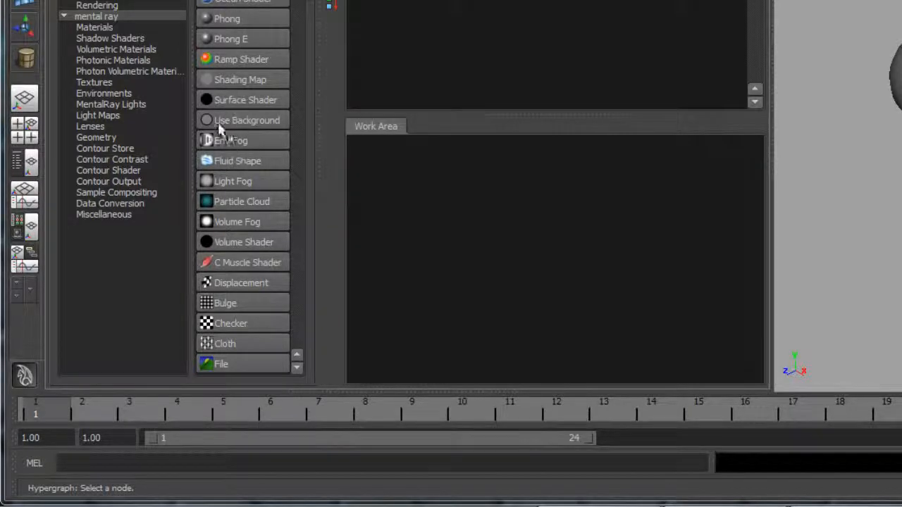
Compare the Hypershade with only the node collections, only the Work Area, and both shown, and restore the create bar.
middle_drag(218, 126, 406, 216)
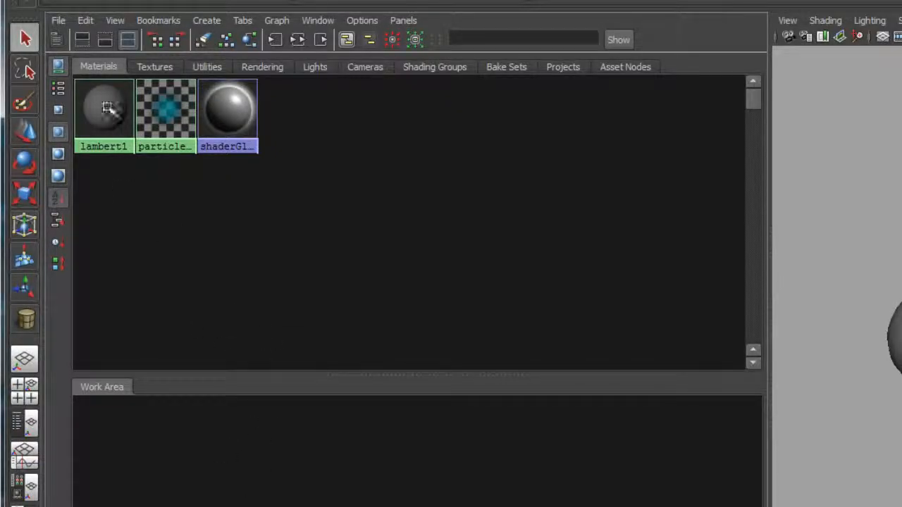
click(81, 39)
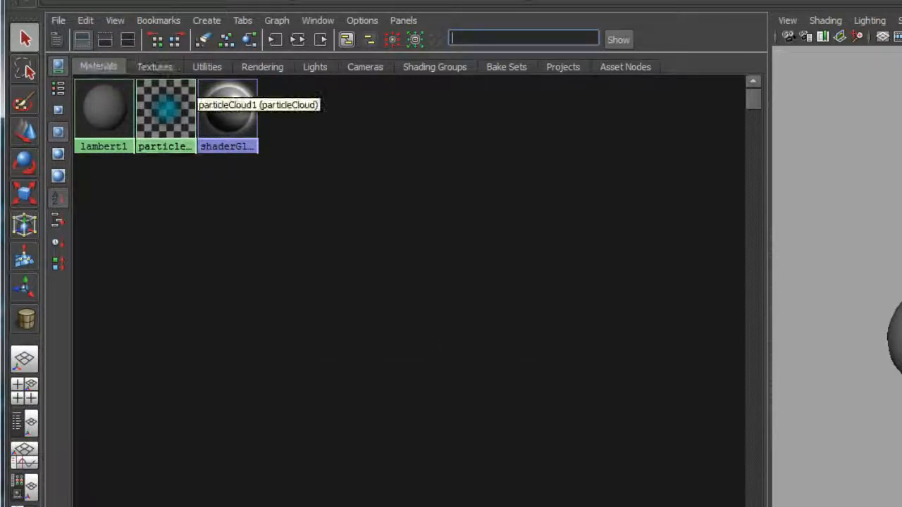
click(107, 40)
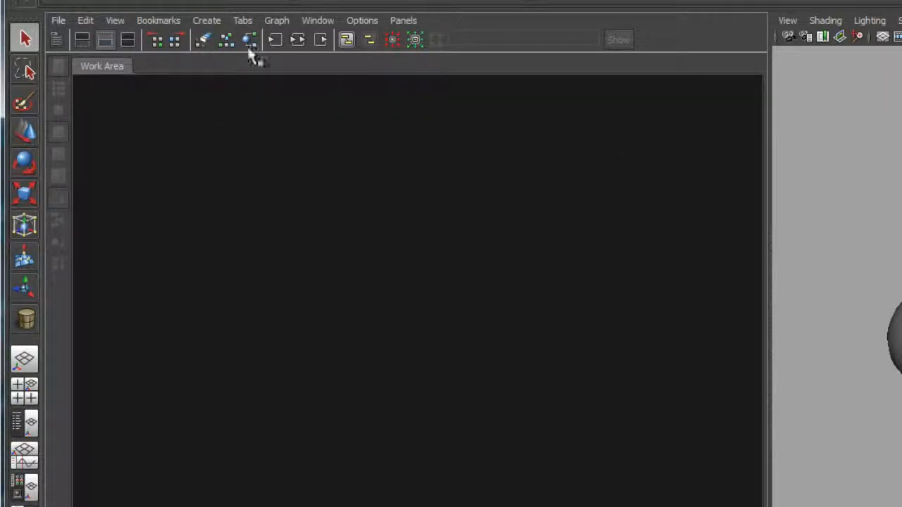
click(129, 40)
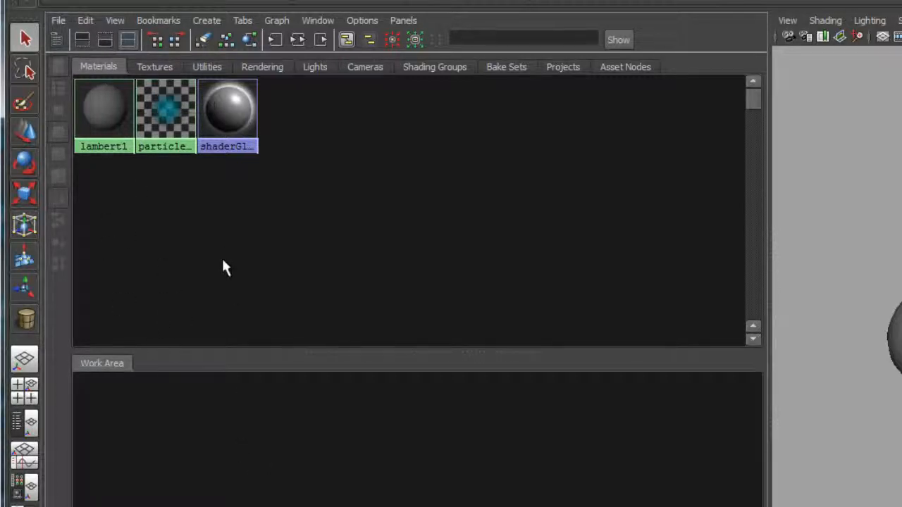
click(58, 38)
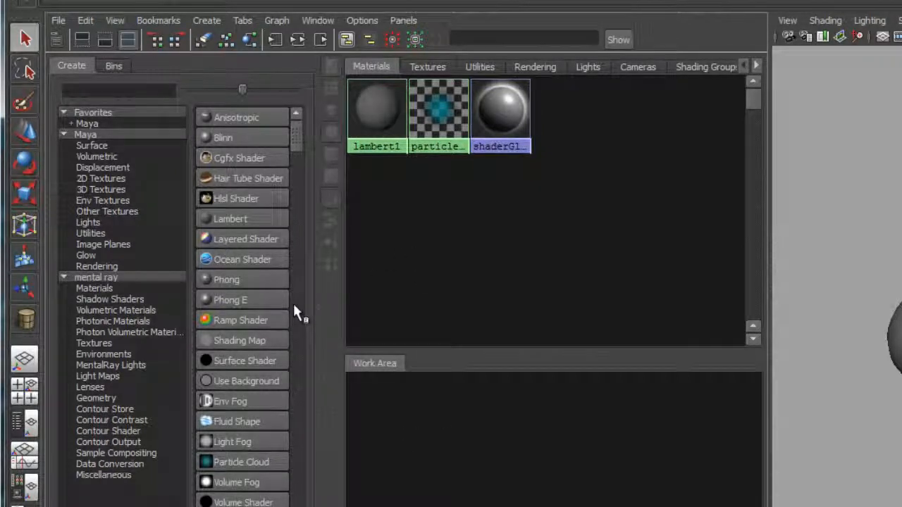
Select the sphere and after it the cylinder in the perspective view.
click(463, 306)
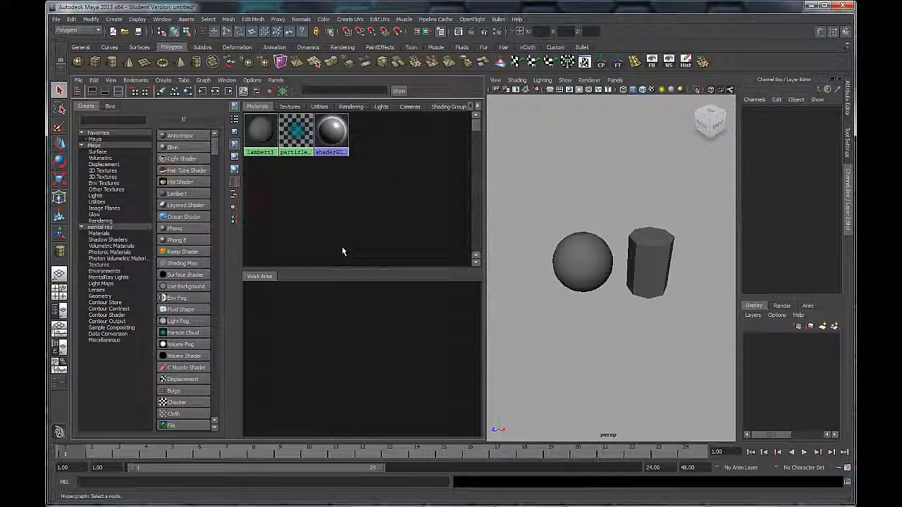
click(594, 276)
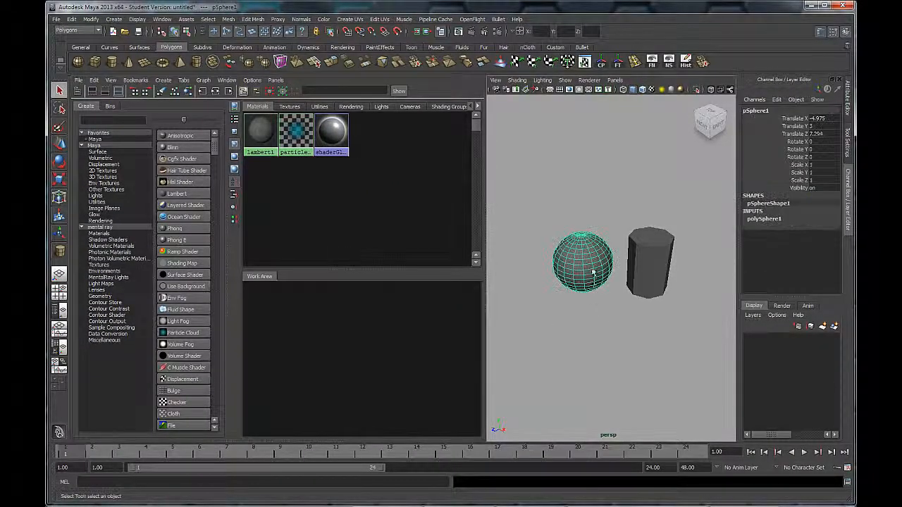
click(644, 295)
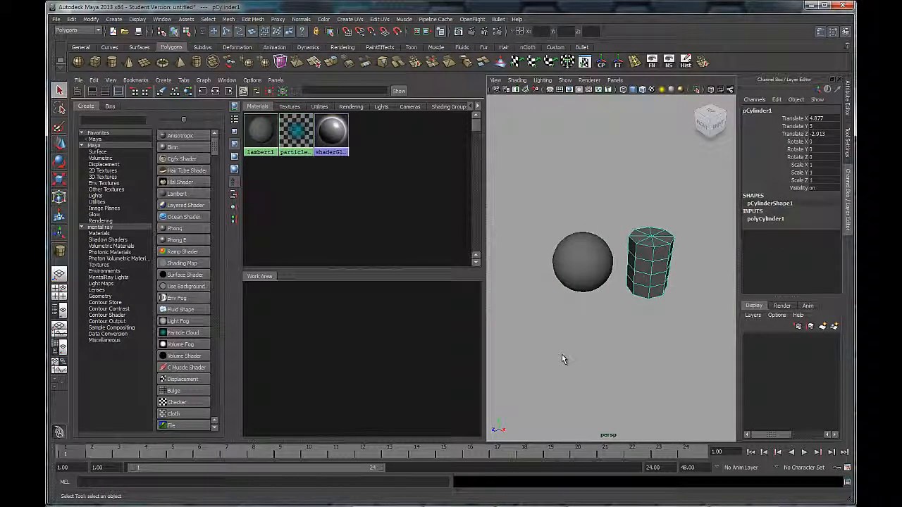
alt+drag(643, 348, 614, 346)
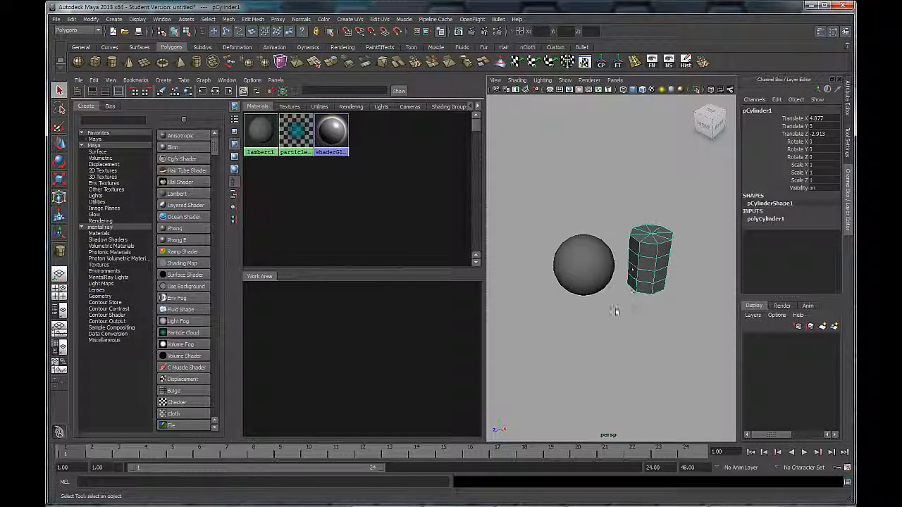
alt+drag(648, 298, 640, 326)
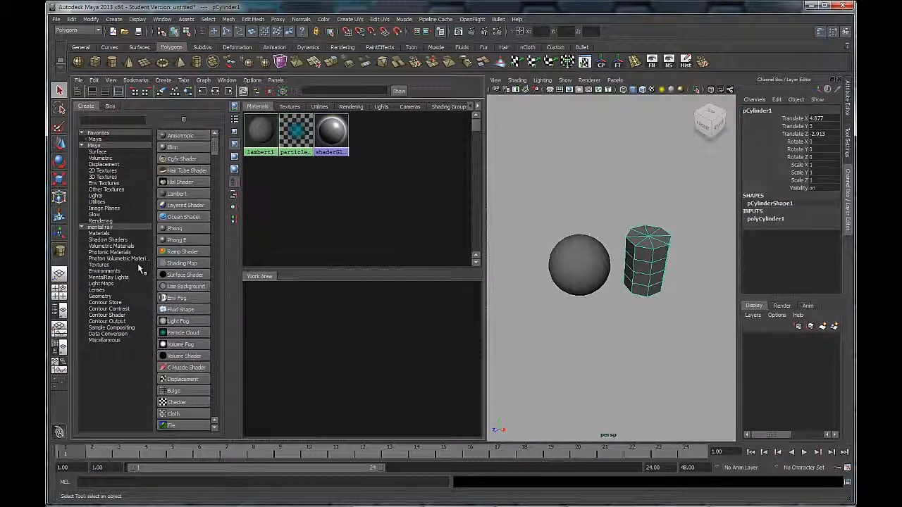
Give the create bar's node list slightly more width and browse its shader and texture nodes, returning to the surface shaders.
drag(154, 274, 150, 274)
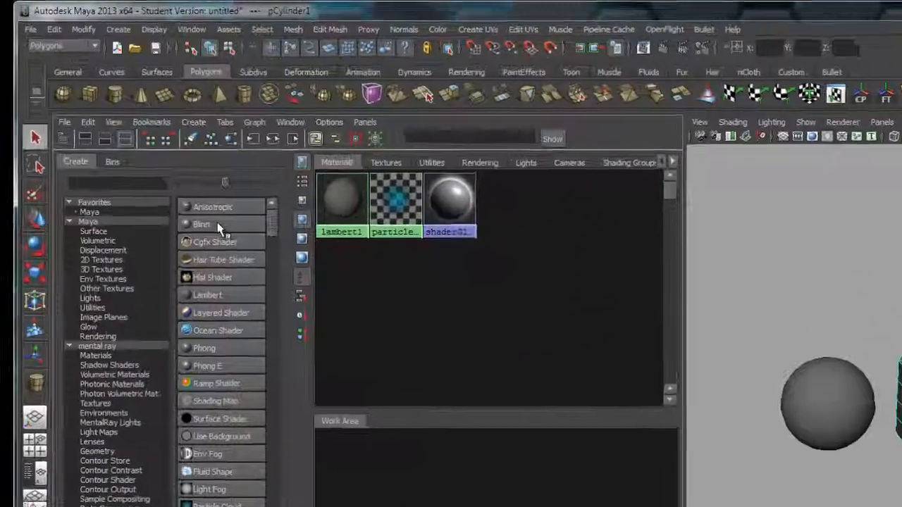
scroll(181, 163, down, 5)
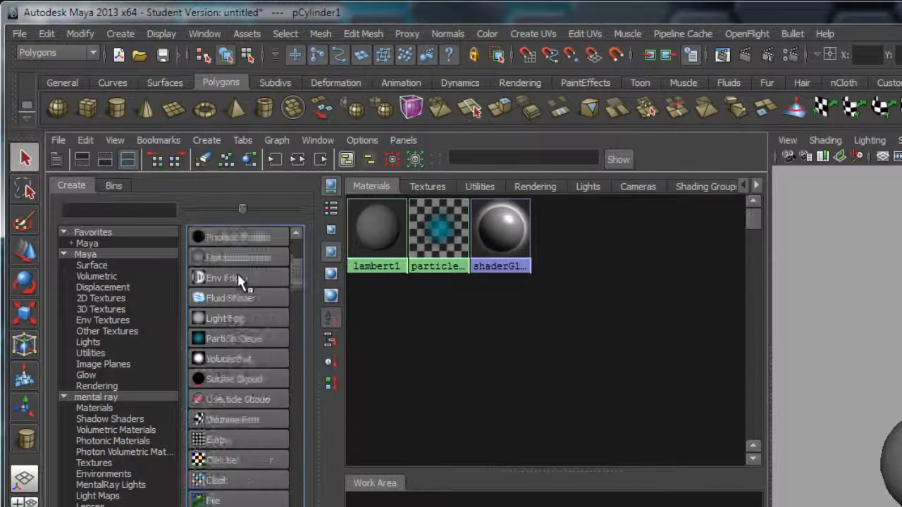
scroll(238, 285, down, 6)
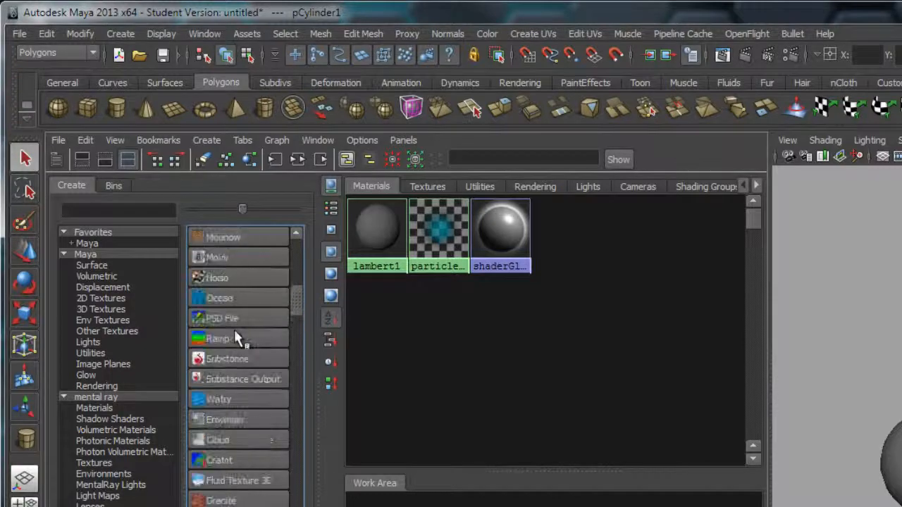
scroll(227, 372, up, 10)
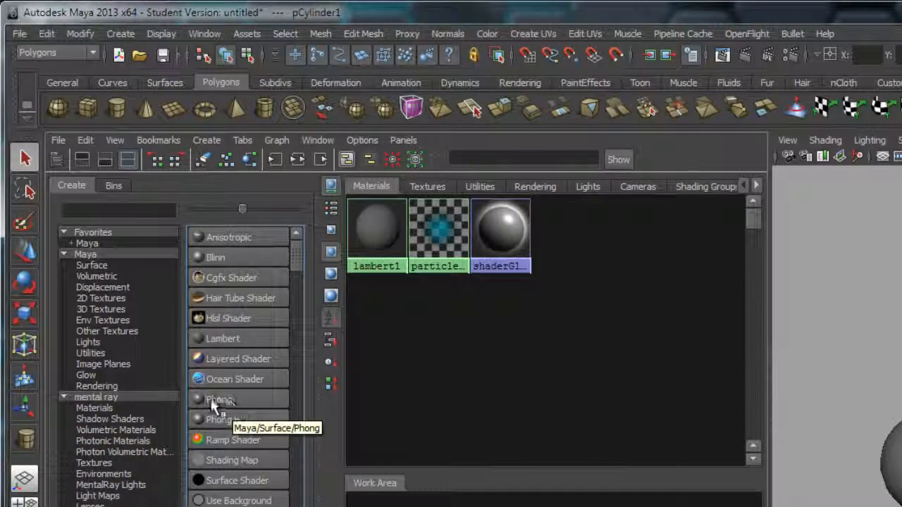
Create a Phong material, display its attributes and rename it redcheckerSHADER.
click(229, 400)
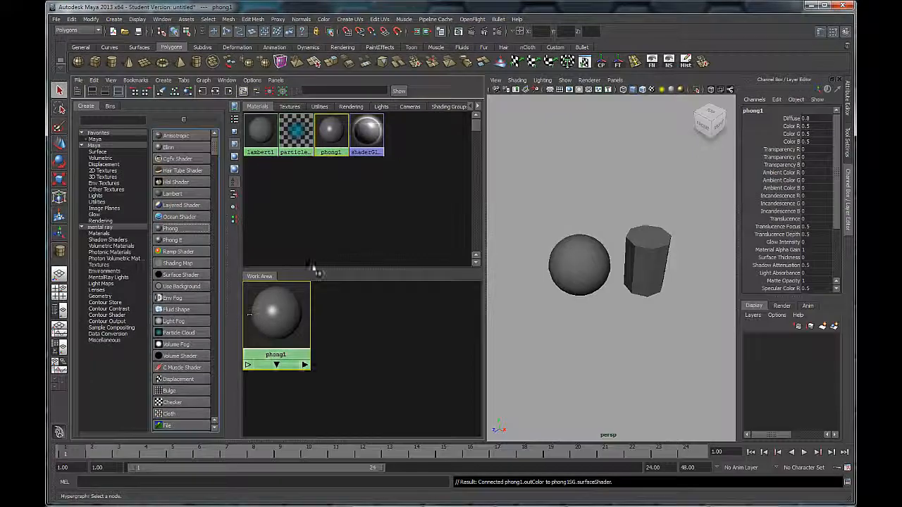
double_click(334, 135)
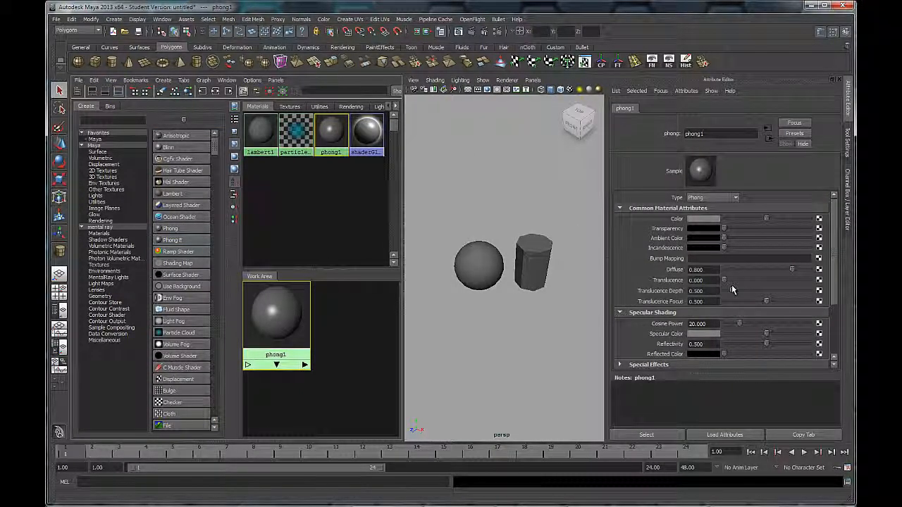
double_click(694, 134)
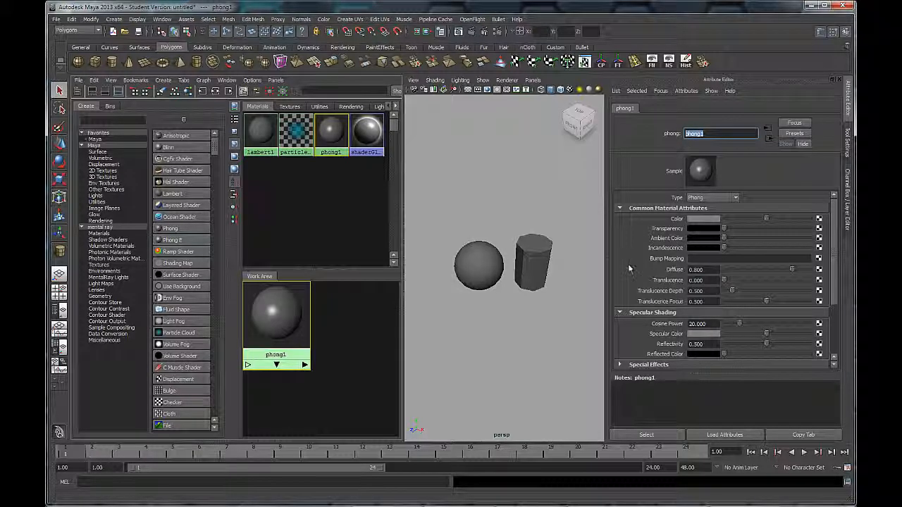
right_click(336, 152)
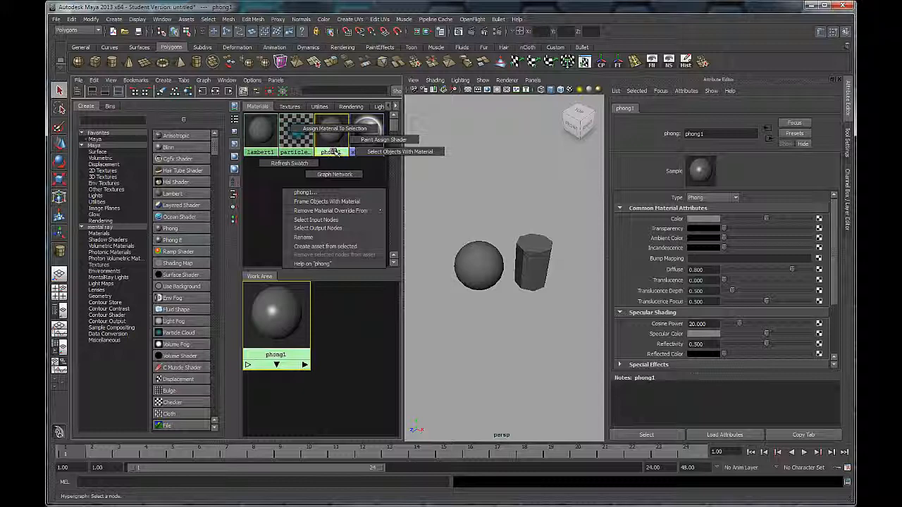
click(303, 238)
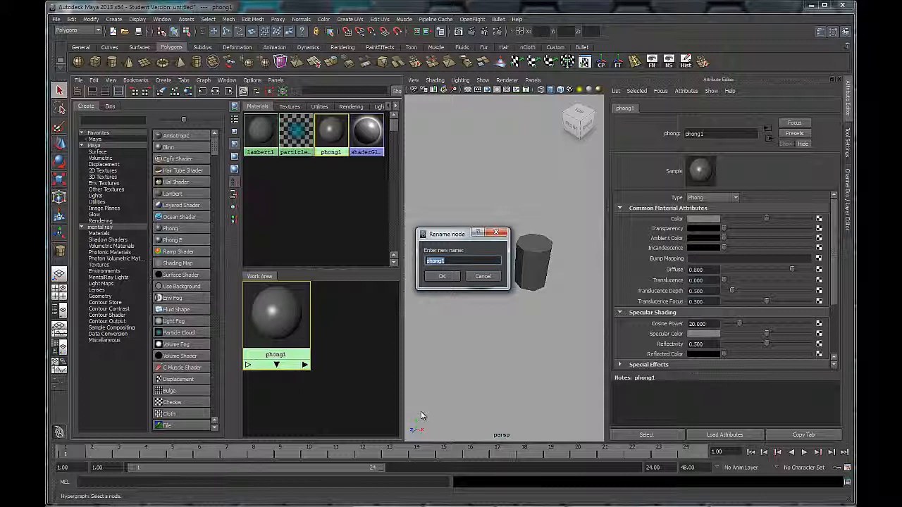
text(redcheckerSHADER)
key(Return)
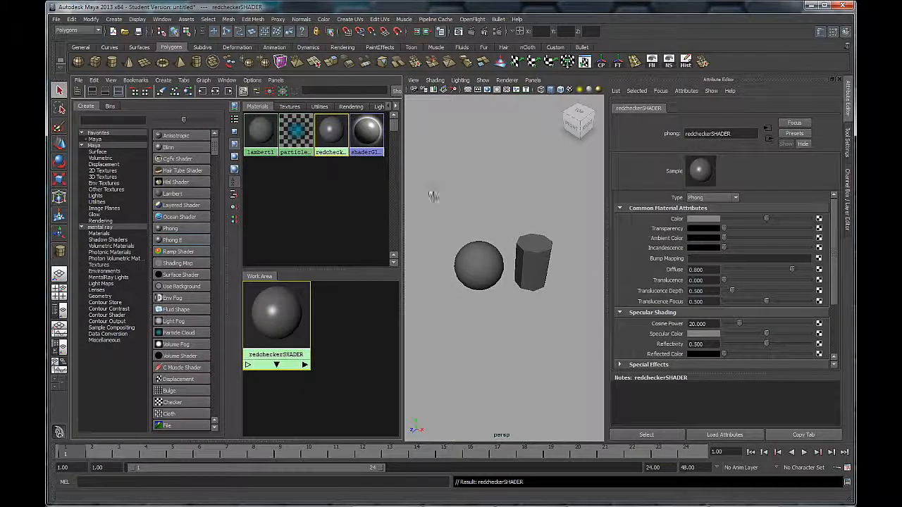
Change the Phong material's name to red_checker_SHADER in its attributes.
right_click(331, 153)
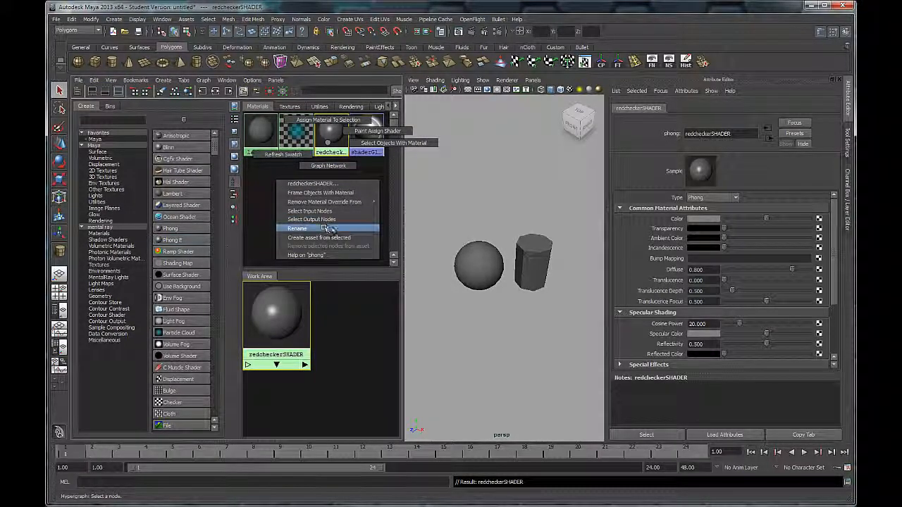
right_drag(329, 144, 334, 151)
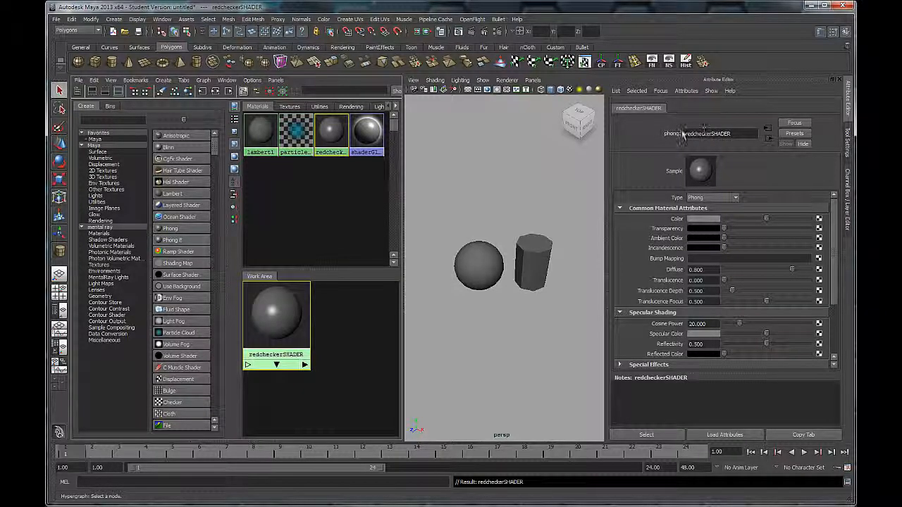
double_click(739, 137)
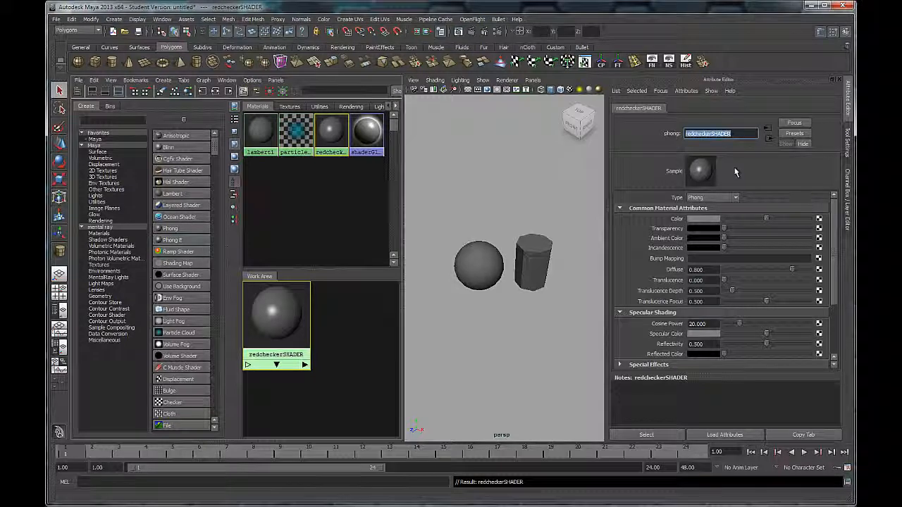
text(red checker SHA)
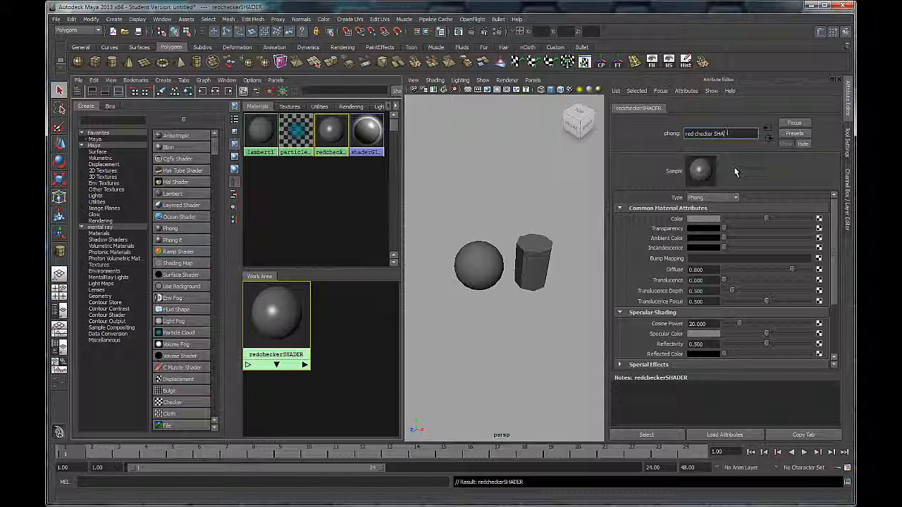
text(DER)
key(Return)
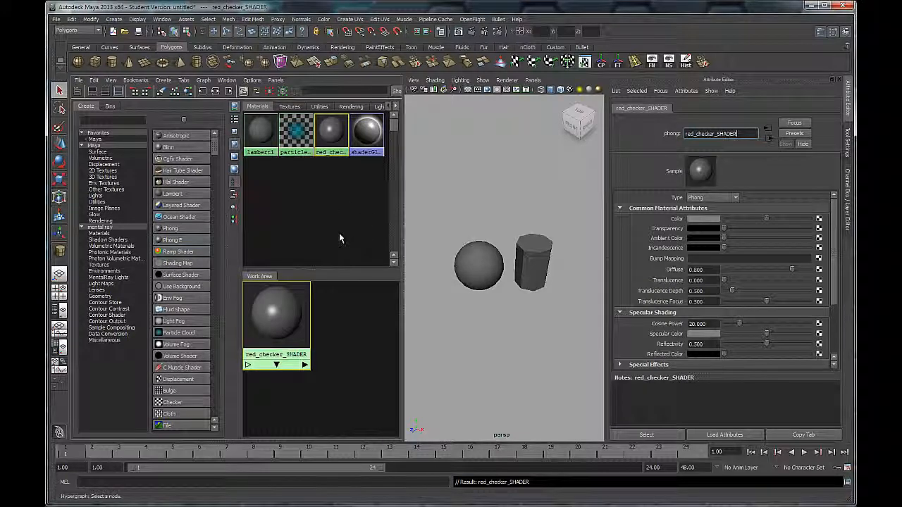
Widen the Hypershade pane slightly and add a Checker 2D texture to the Work Area.
drag(403, 226, 426, 224)
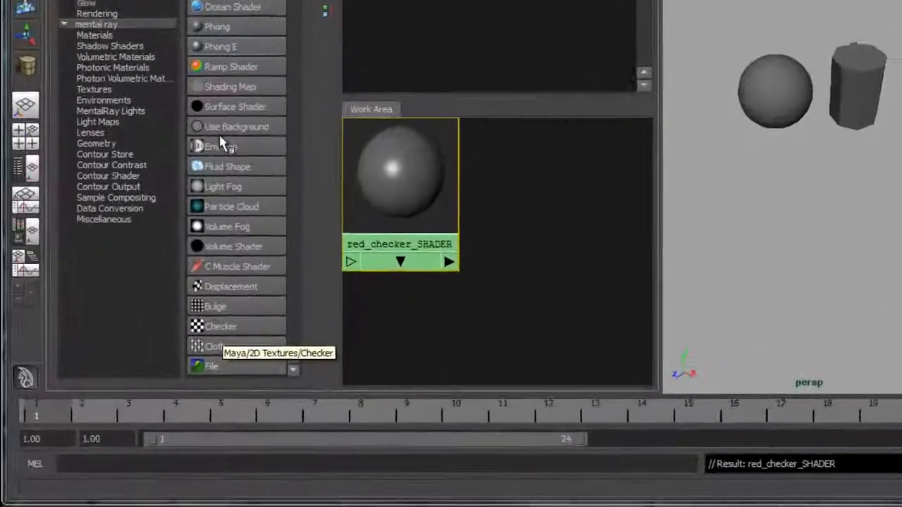
scroll(198, 374, down, 2)
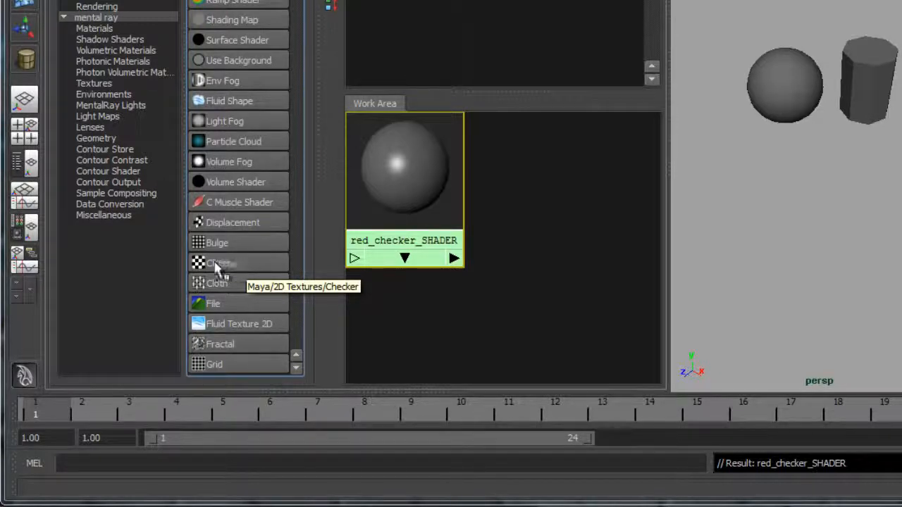
middle_drag(213, 262, 256, 258)
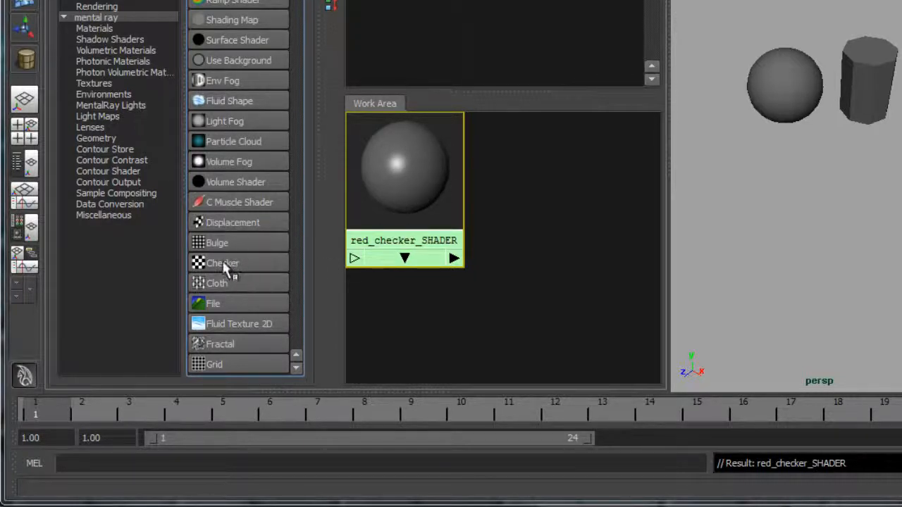
middle_drag(227, 270, 568, 209)
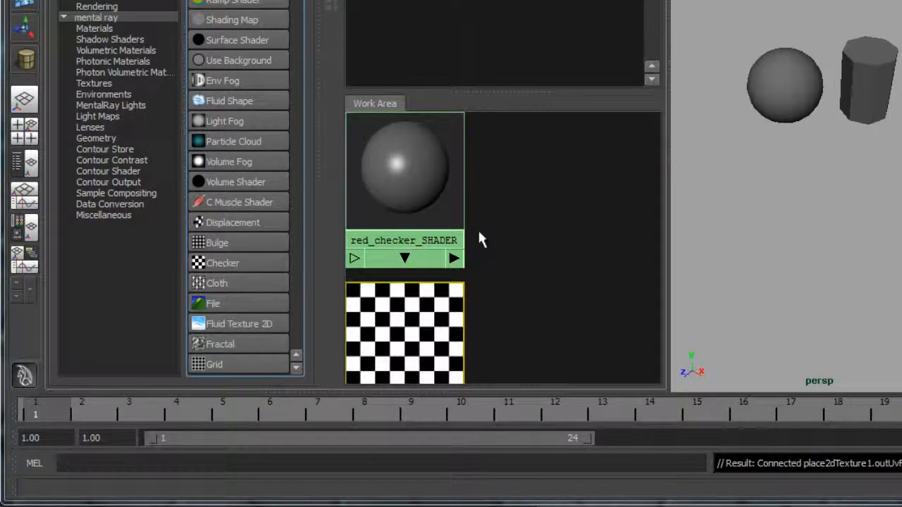
Arrange the Work Area nodes in a row: place2dTexture1, checker1, and the red_checker_SHADER material spaced apart at the end.
key(a)
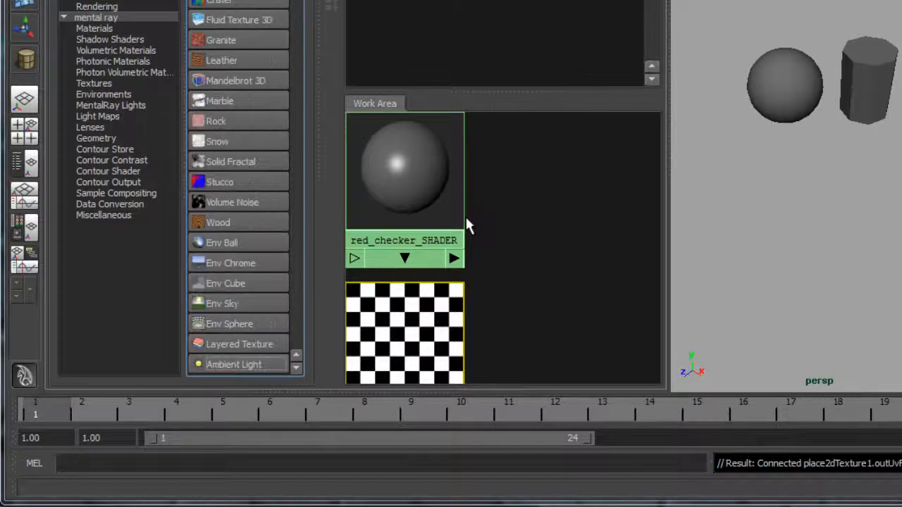
click(512, 146)
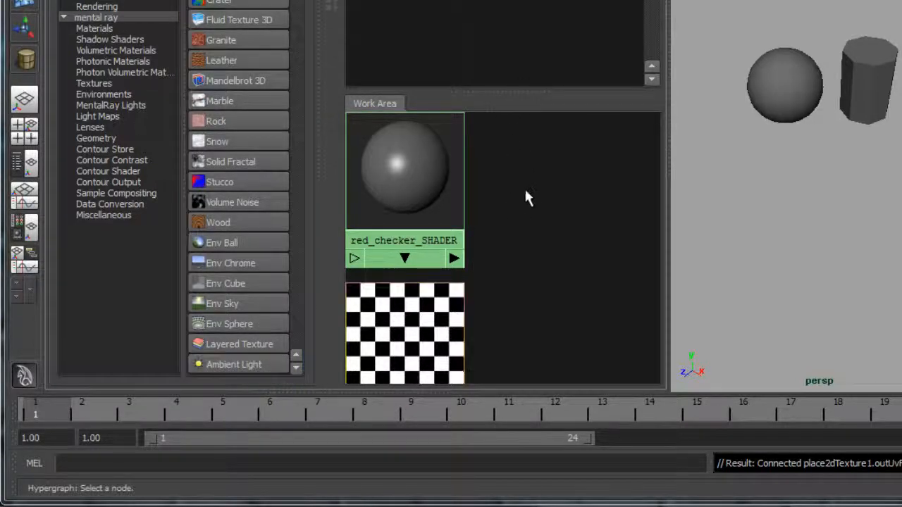
key(a)
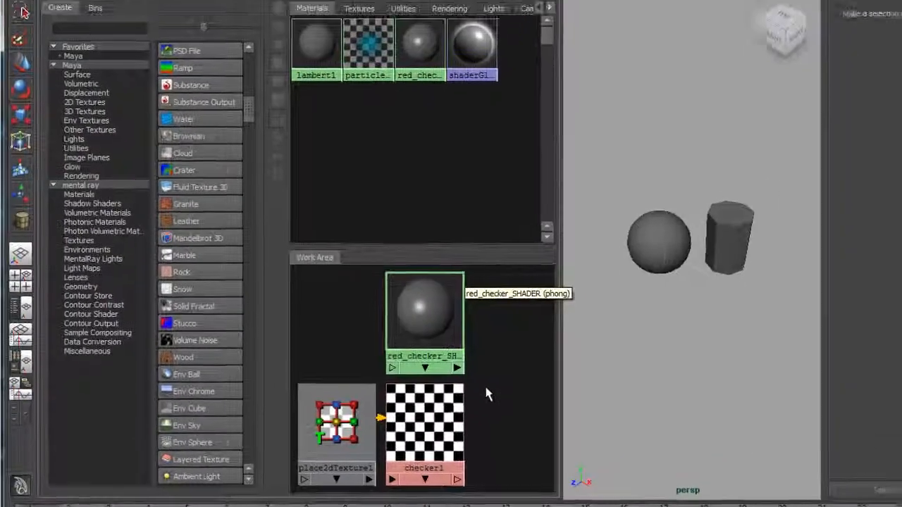
scroll(485, 400, down, 5)
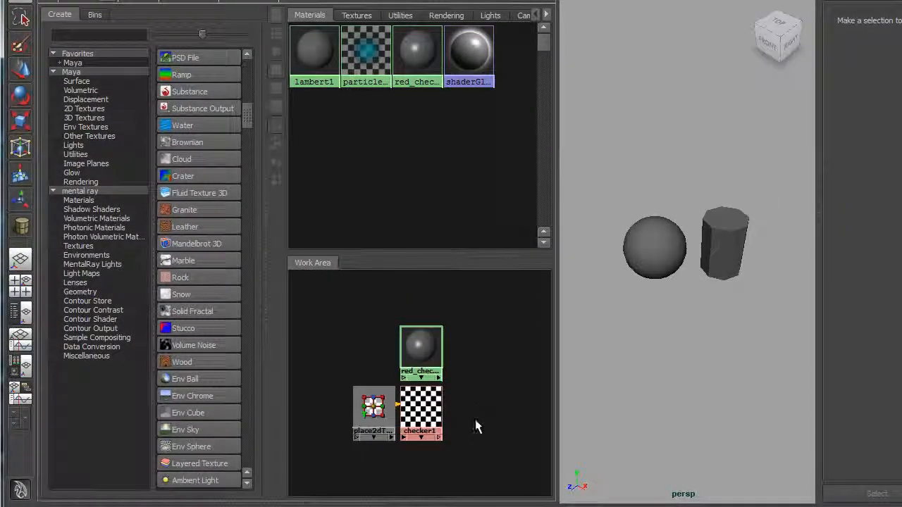
alt+middle_drag(477, 425, 453, 381)
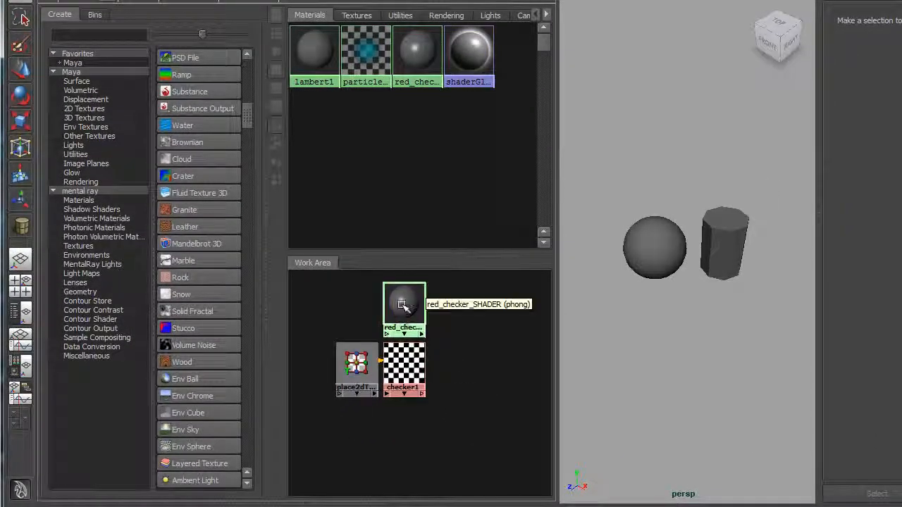
drag(399, 306, 464, 354)
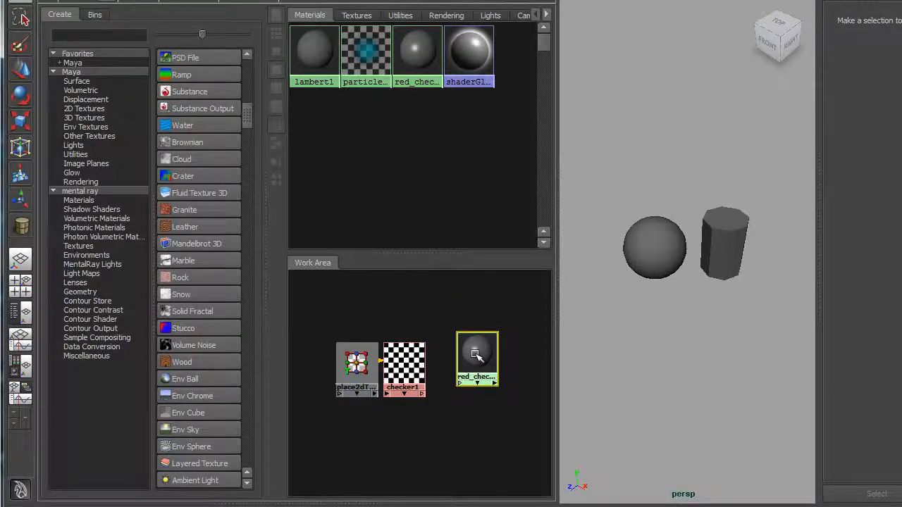
drag(391, 363, 324, 379)
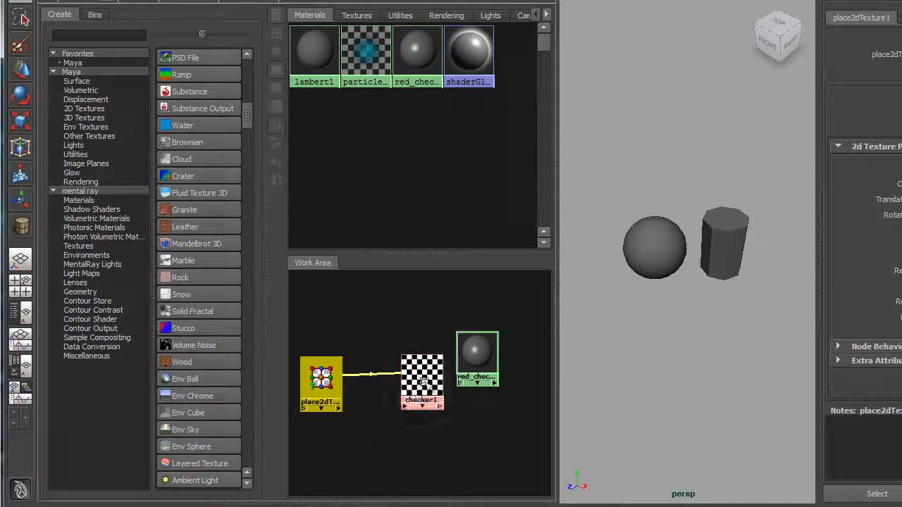
drag(421, 381, 381, 381)
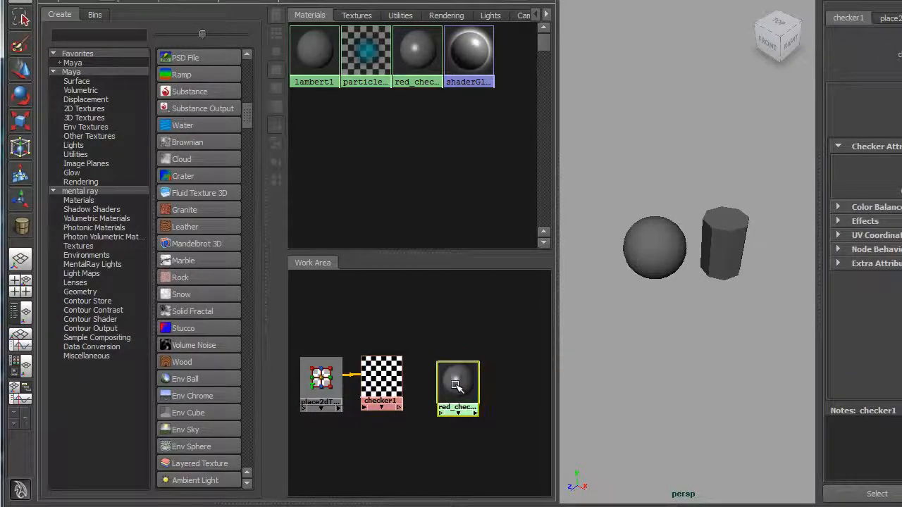
click(471, 359)
alt+middle_drag(418, 429, 437, 409)
mouse_move(436, 408)
alt+right_down()
mouse_move(422, 415)
mouse_move(427, 405)
alt+right_up()
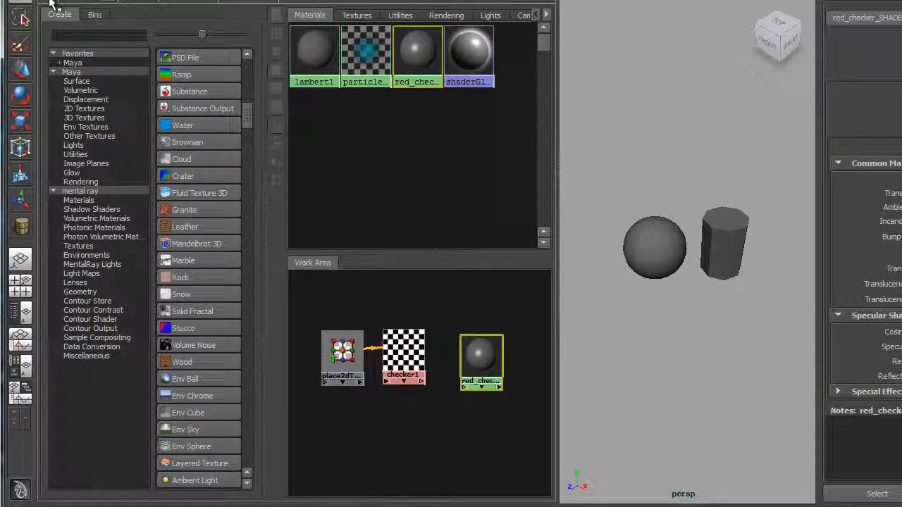
Hide the Hypershade's create bar and enlarge the Work Area at the expense of the material swatches above it.
click(50, 2)
alt+middle_drag(350, 316, 439, 316)
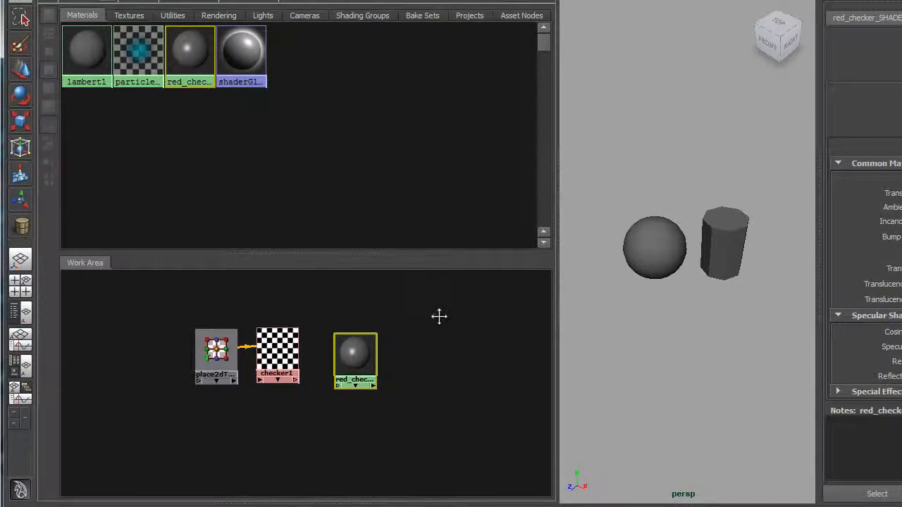
alt+right_drag(439, 316, 463, 346)
alt+middle_drag(349, 268, 363, 277)
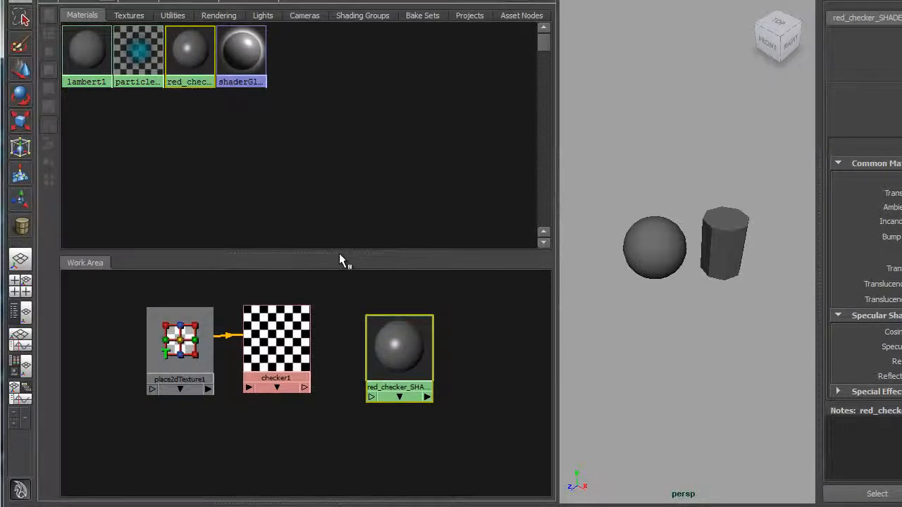
drag(340, 256, 345, 143)
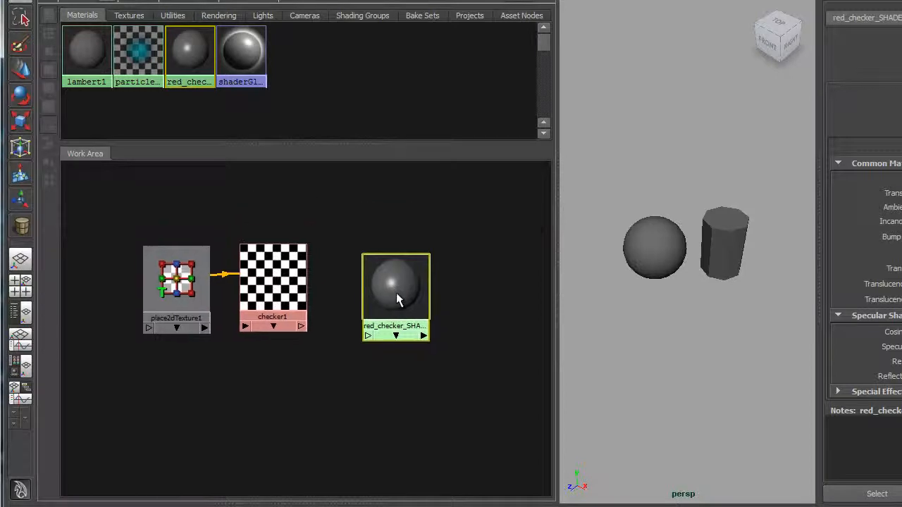
key(a)
alt+right_drag(395, 391, 387, 368)
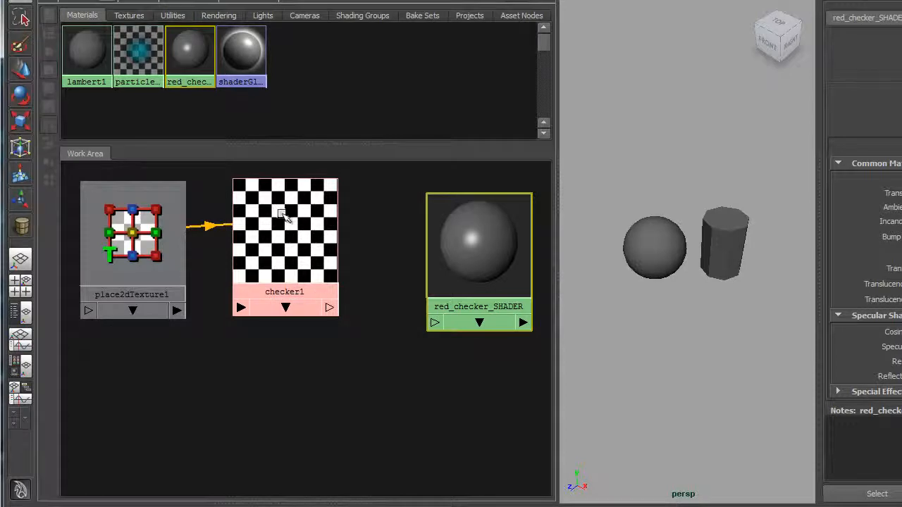
middle_drag(298, 238, 481, 253)
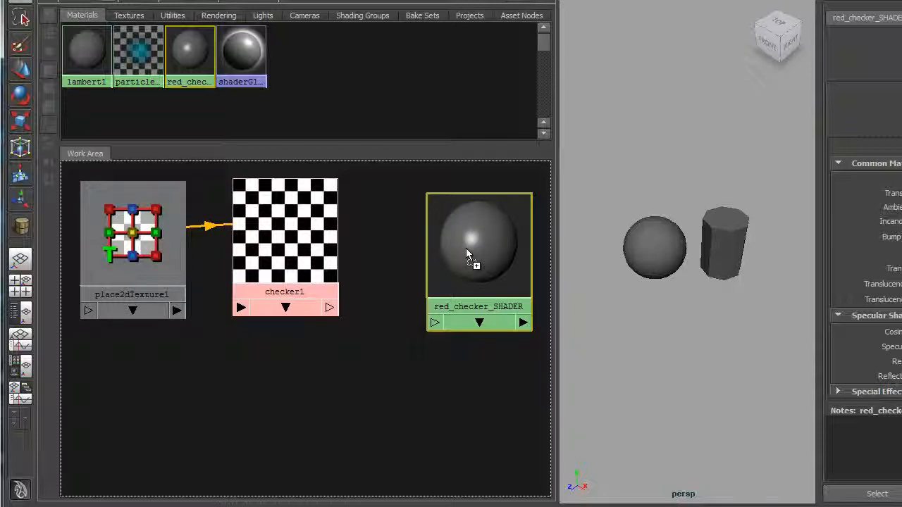
middle_drag(465, 248, 466, 248)
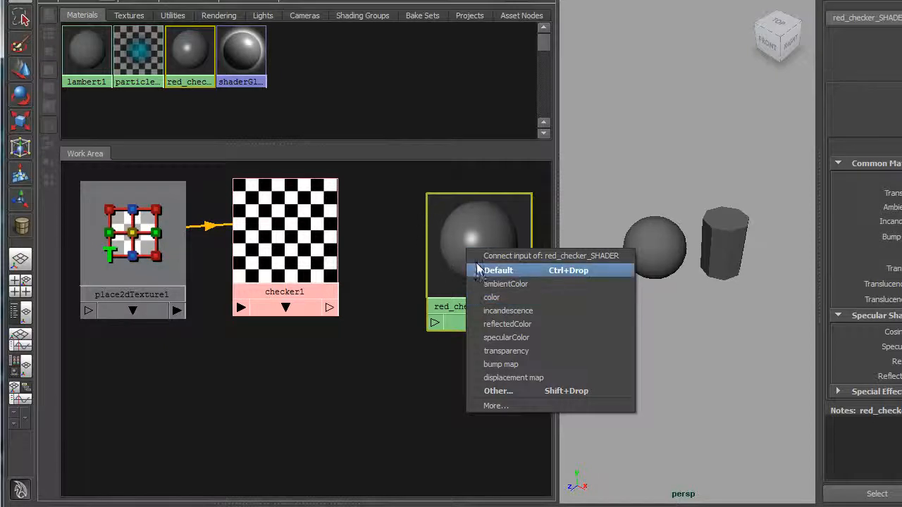
click(391, 284)
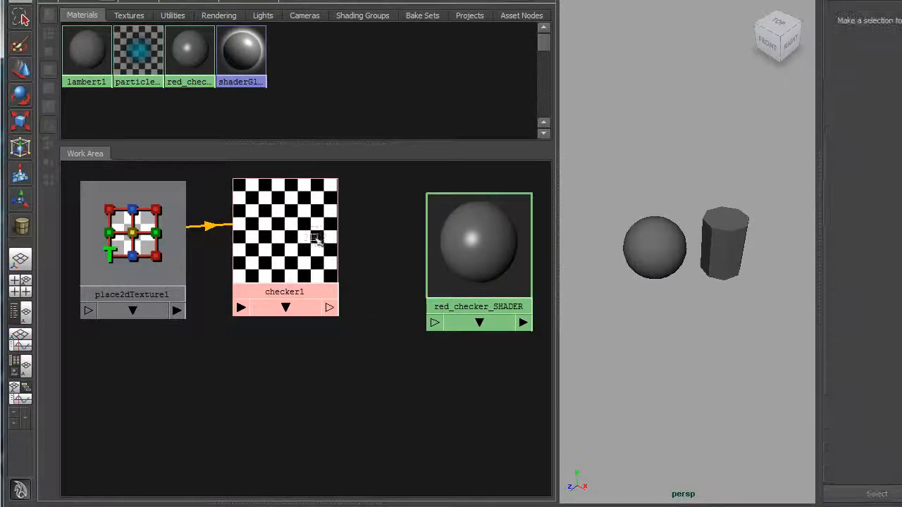
Connect the checker1 texture to the Color attribute of red_checker_SHADER and open the checker's attributes.
click(456, 255)
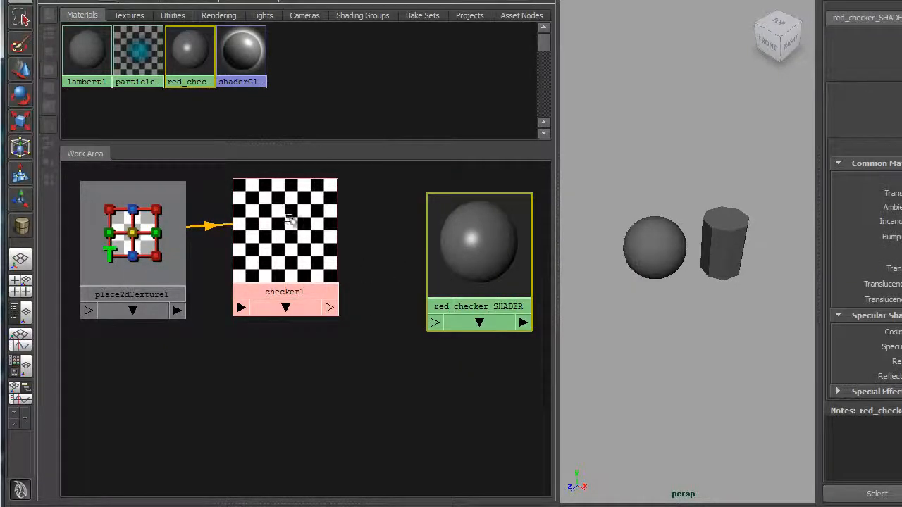
middle_drag(285, 225, 443, 246)
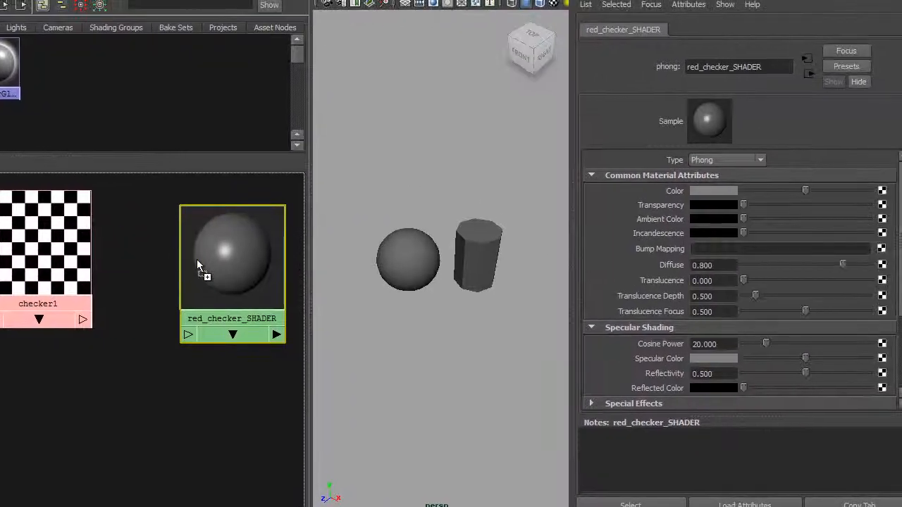
middle_drag(196, 259, 683, 193)
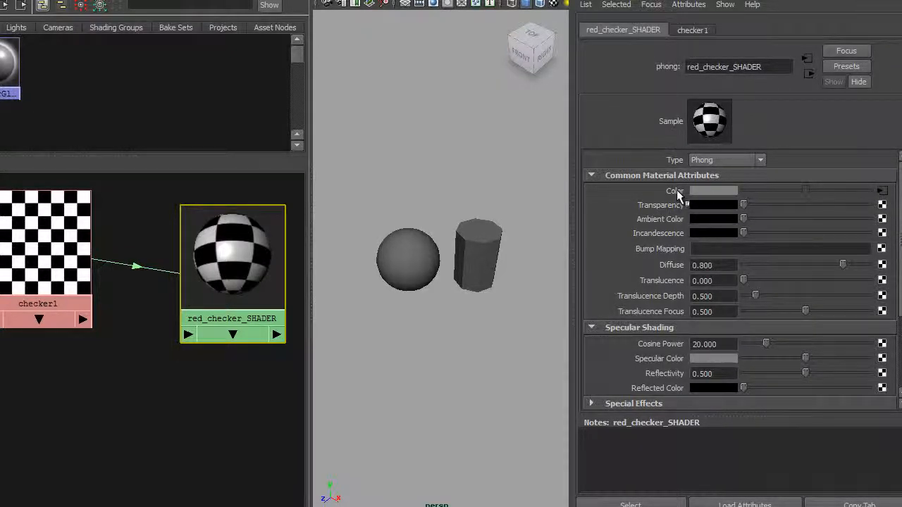
click(881, 191)
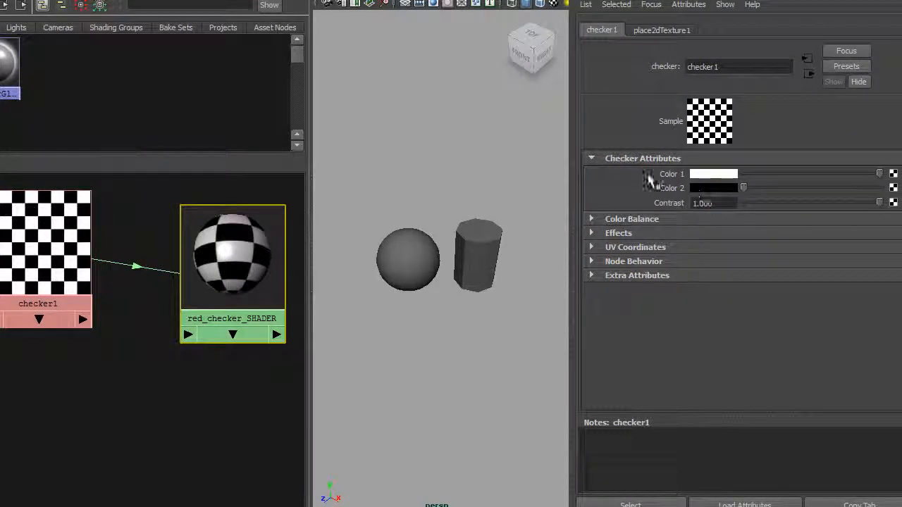
Set Color 1 of the checker1 texture to green.
click(711, 181)
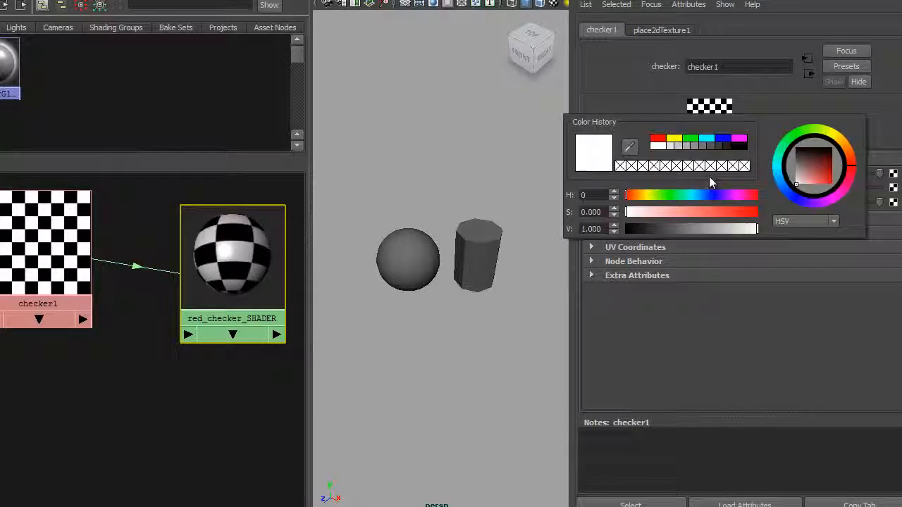
click(692, 141)
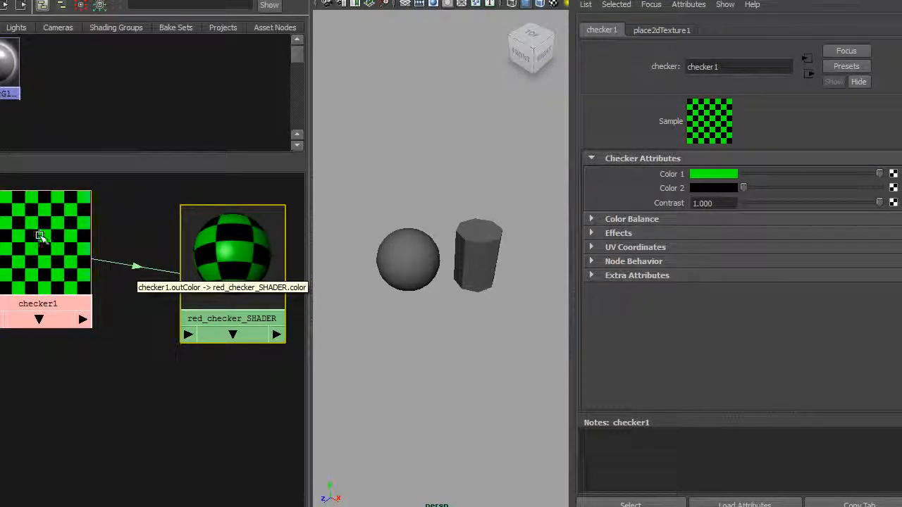
middle_drag(41, 237, 230, 252)
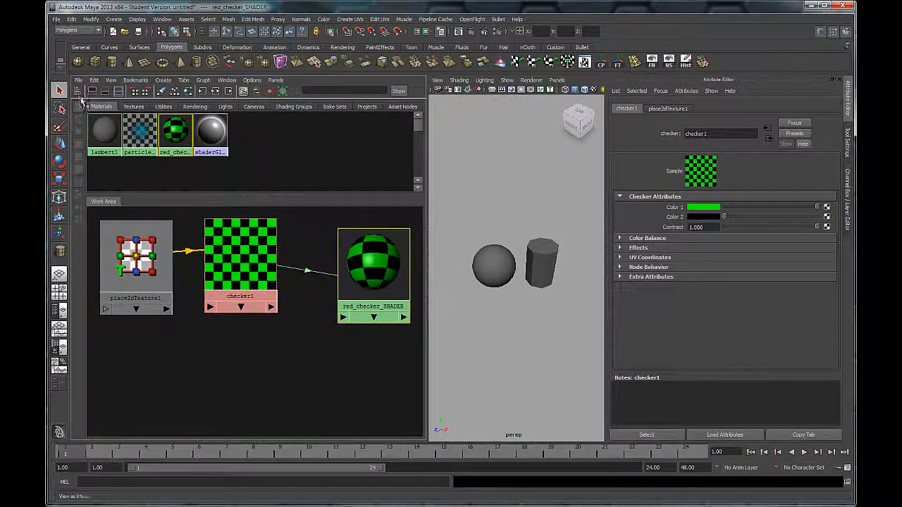
Bring back the Hypershade's create bar, widen it, and add a second Checker 2D texture to the Work Area.
click(20, 67)
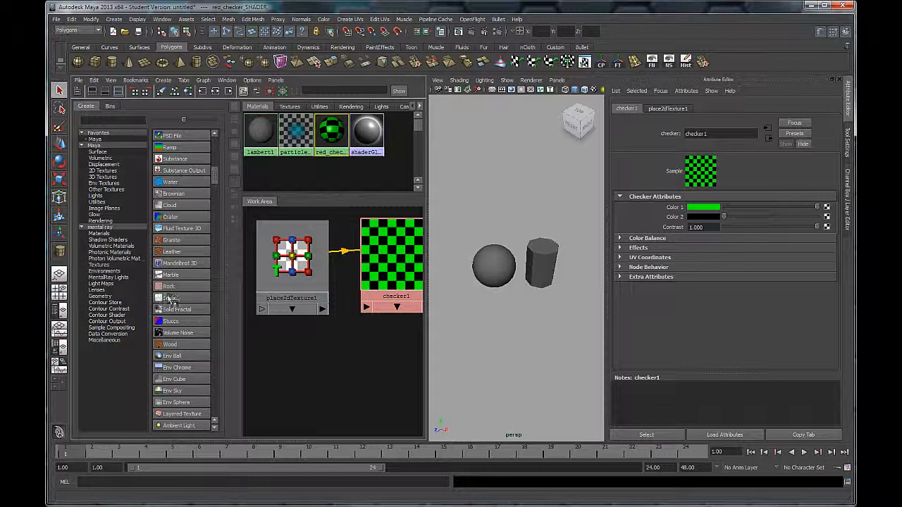
mouse_move(378, 258)
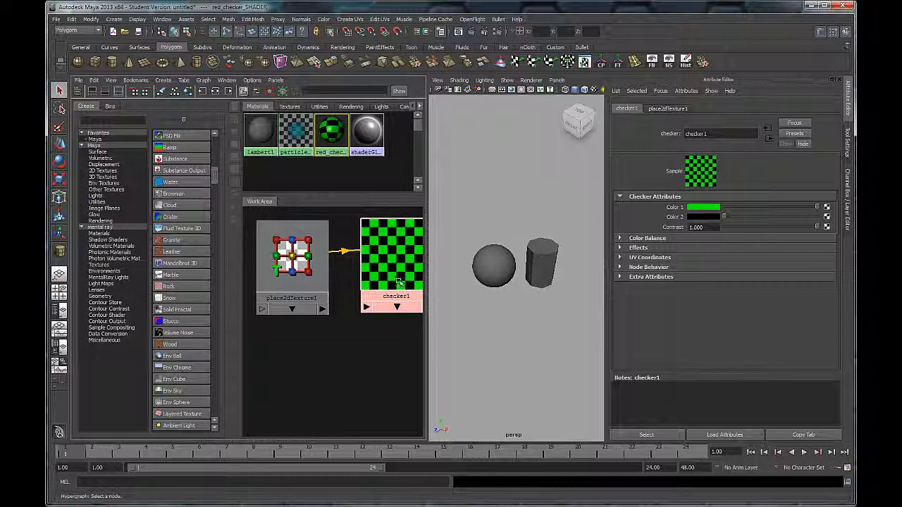
alt+middle_drag(398, 281, 312, 242)
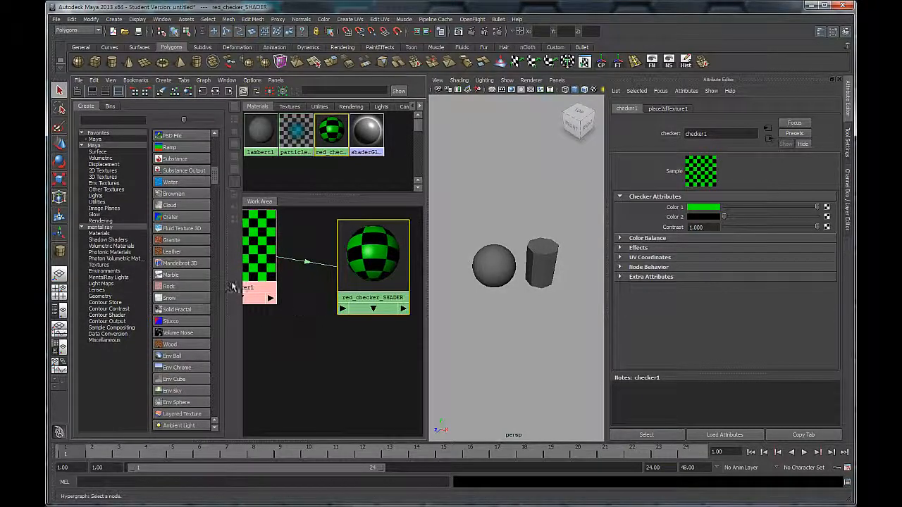
drag(226, 287, 272, 294)
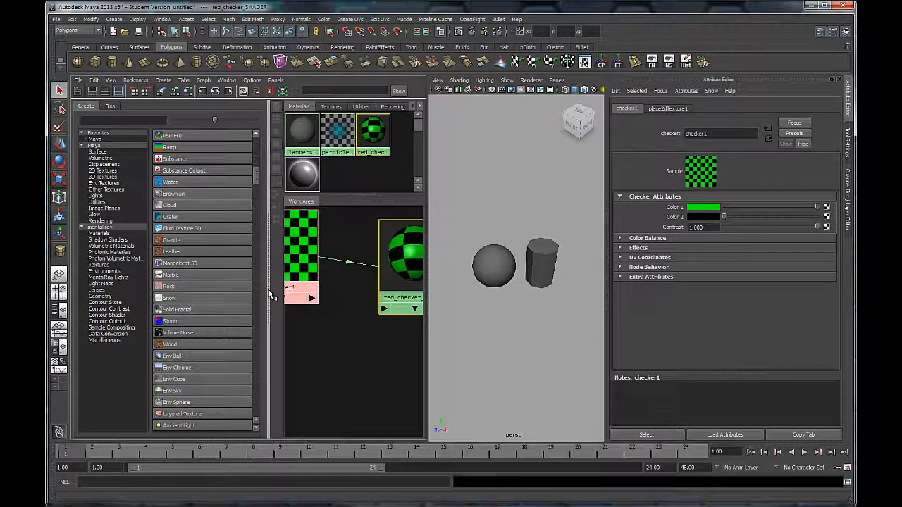
scroll(196, 275, up, 10)
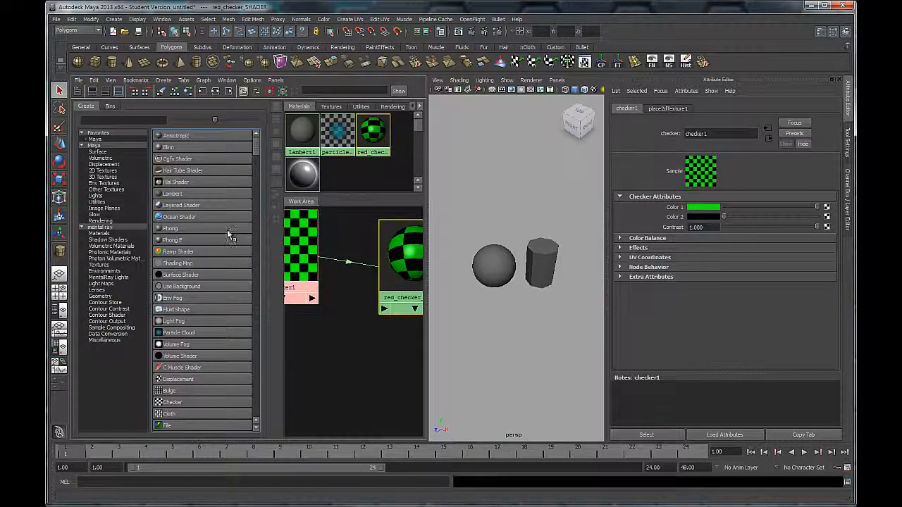
scroll(229, 235, down, 5)
scroll(229, 235, down, 4)
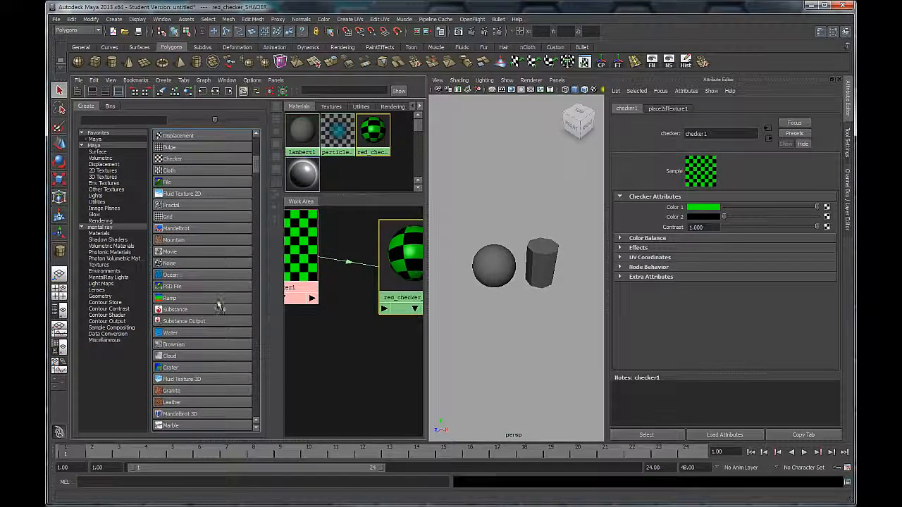
click(179, 162)
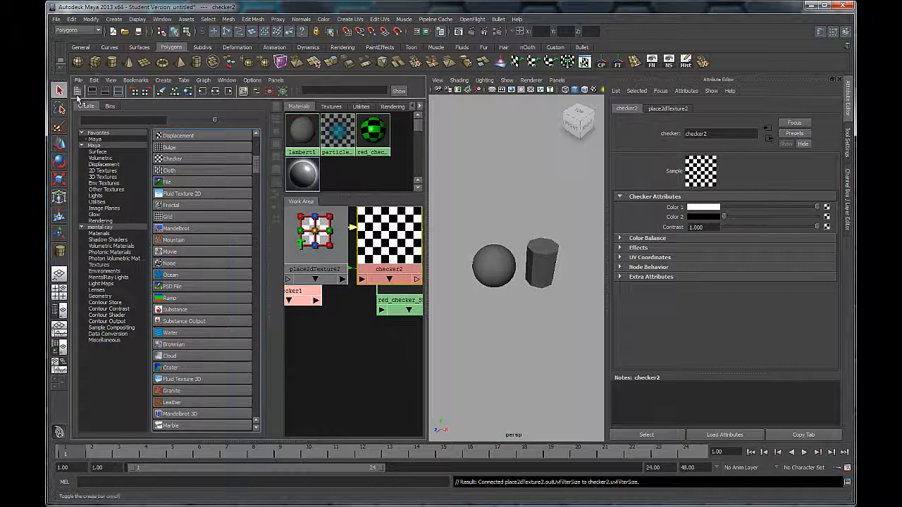
Hide the create bar and separate the overlapping nodes, with checker2 and place2dTexture2 in a row below place2dTexture1 and checker1.
click(79, 92)
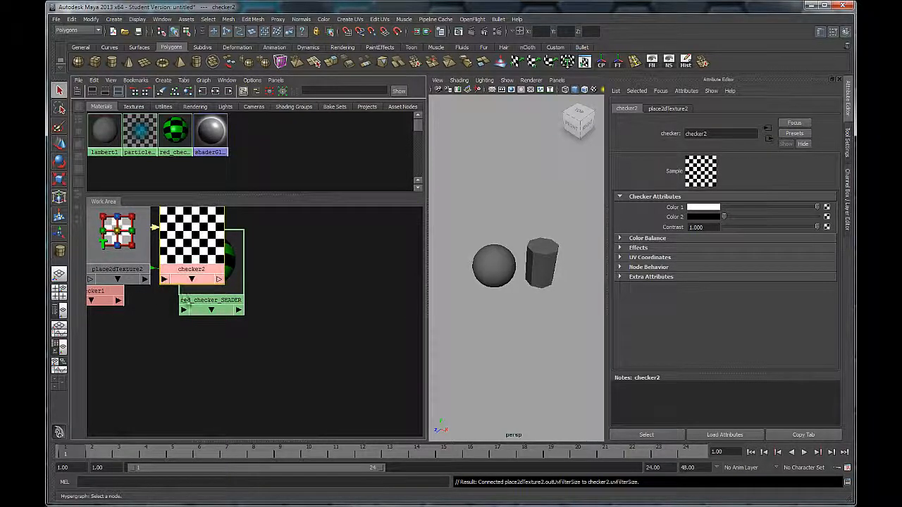
drag(187, 259, 206, 401)
drag(116, 239, 105, 384)
drag(209, 278, 364, 271)
drag(101, 262, 217, 267)
alt+middle_drag(149, 306, 250, 291)
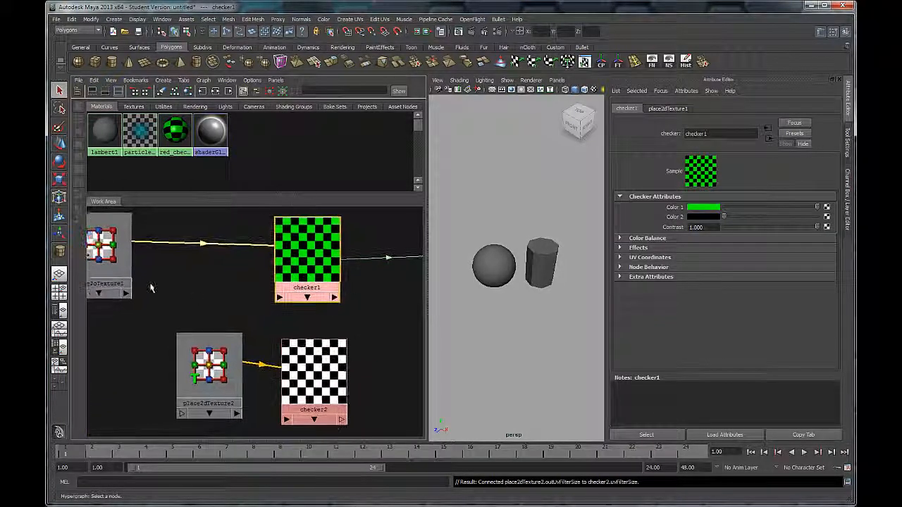
drag(109, 259, 221, 264)
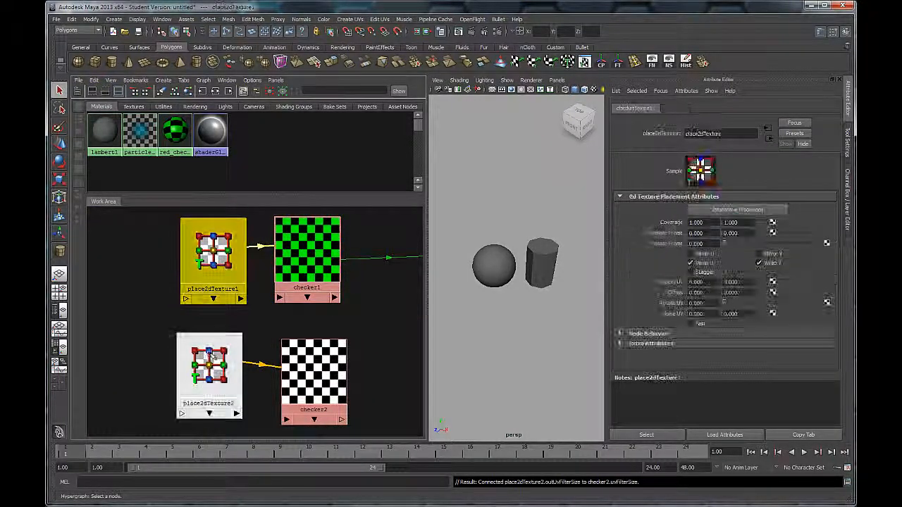
Line up the lower checker row with the upper one and move red_checker_SHADER down between the two rows.
click(214, 362)
drag(337, 357, 331, 354)
alt+middle_drag(375, 304, 289, 312)
alt+right_drag(322, 337, 309, 340)
alt+middle_drag(309, 340, 303, 335)
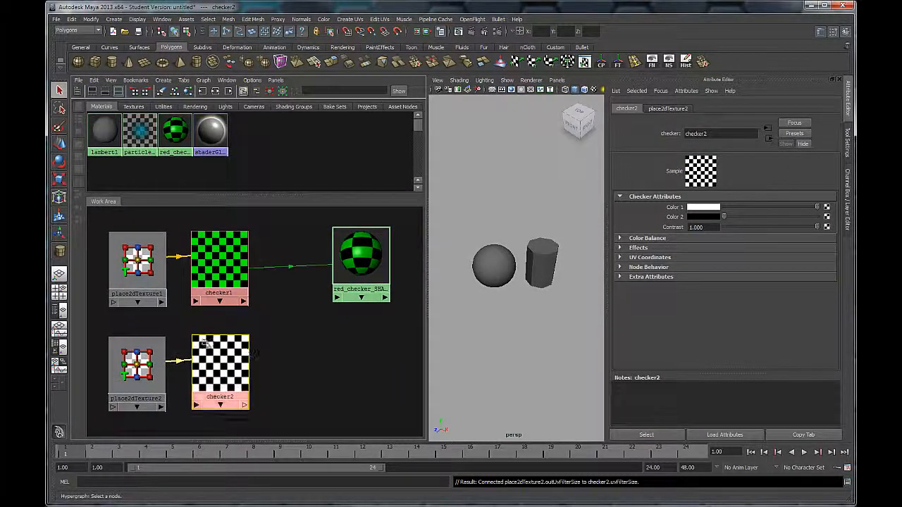
mouse_move(355, 270)
mouse_down()
mouse_move(357, 283)
mouse_move(358, 274)
mouse_up()
drag(363, 317, 362, 370)
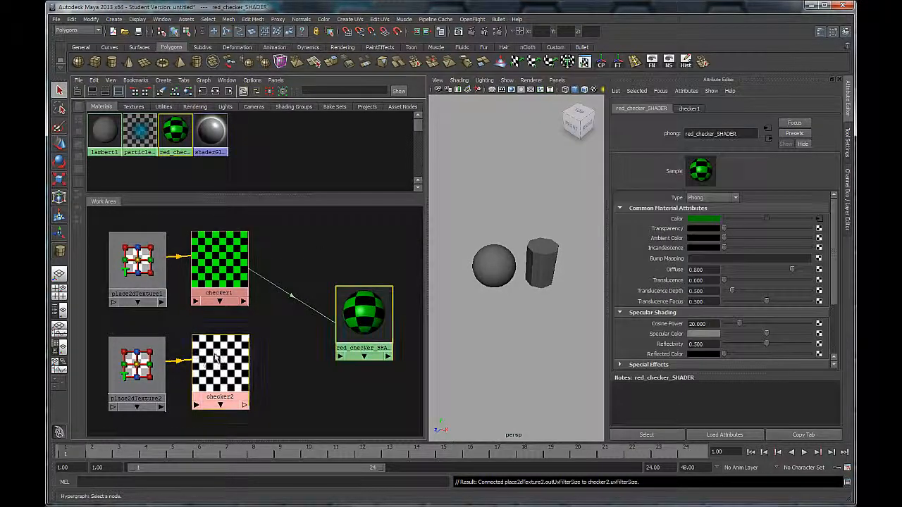
Rename the green checker1 texture to green_colour_check.
click(216, 378)
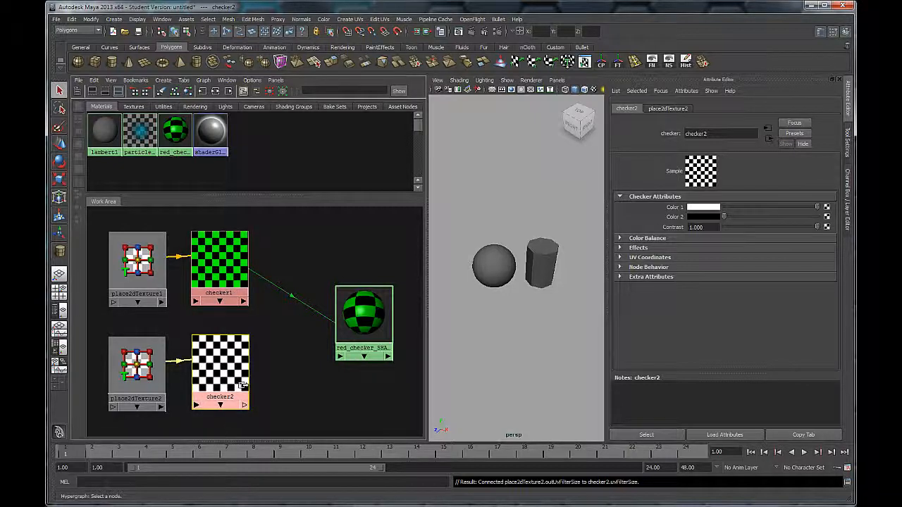
drag(226, 274, 225, 271)
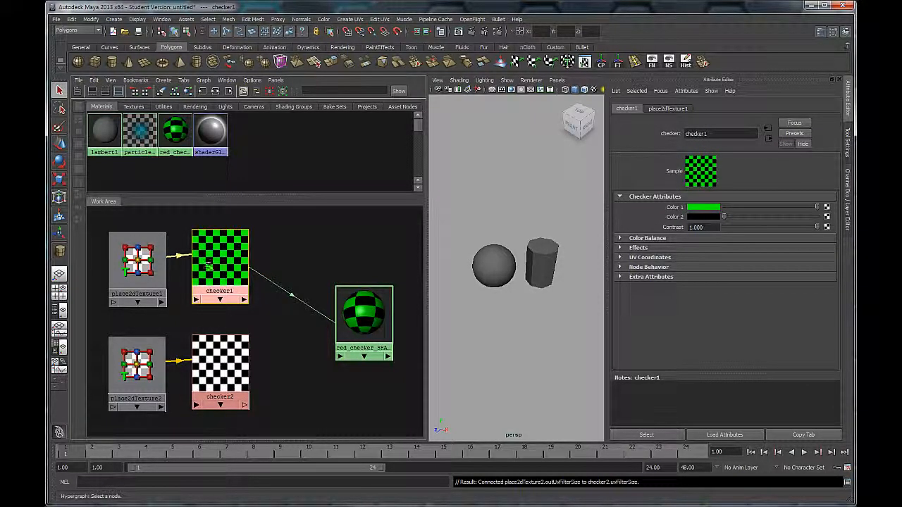
double_click(713, 134)
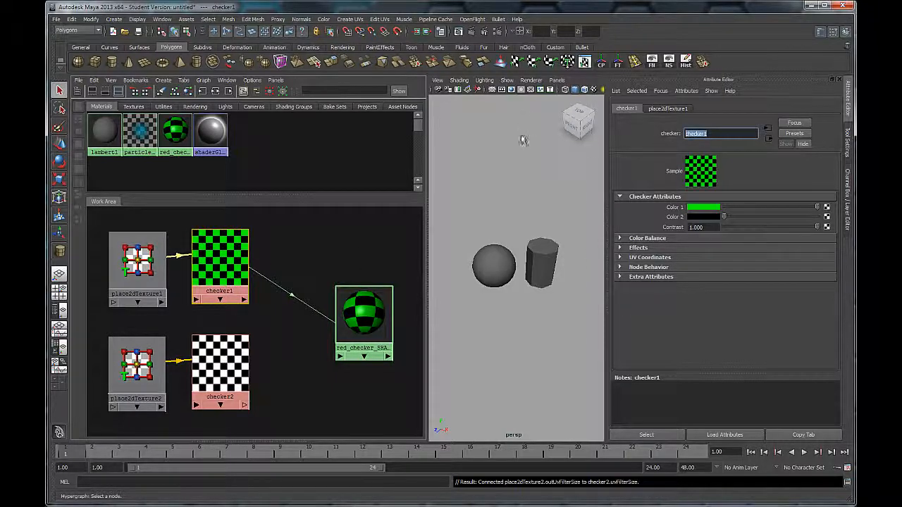
text(green colour check)
key(Return)
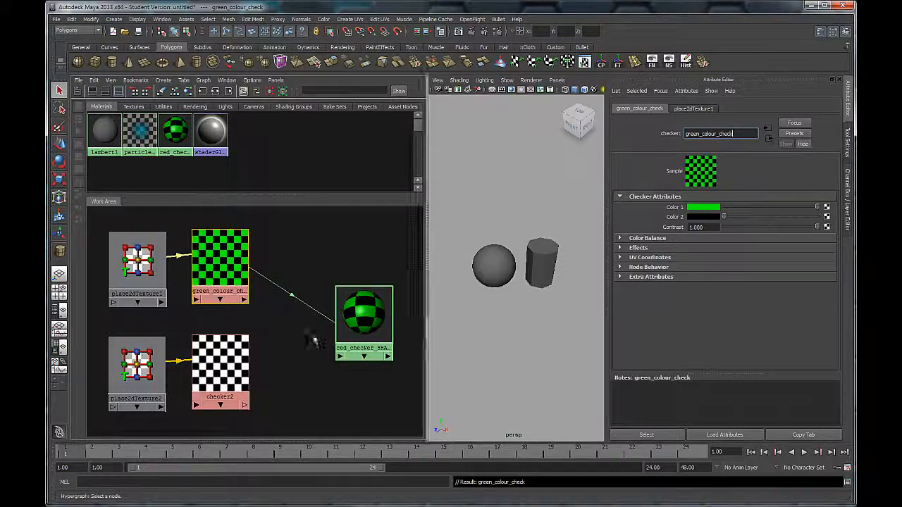
Rename the black-and-white checker2 texture to trans_check.
click(231, 366)
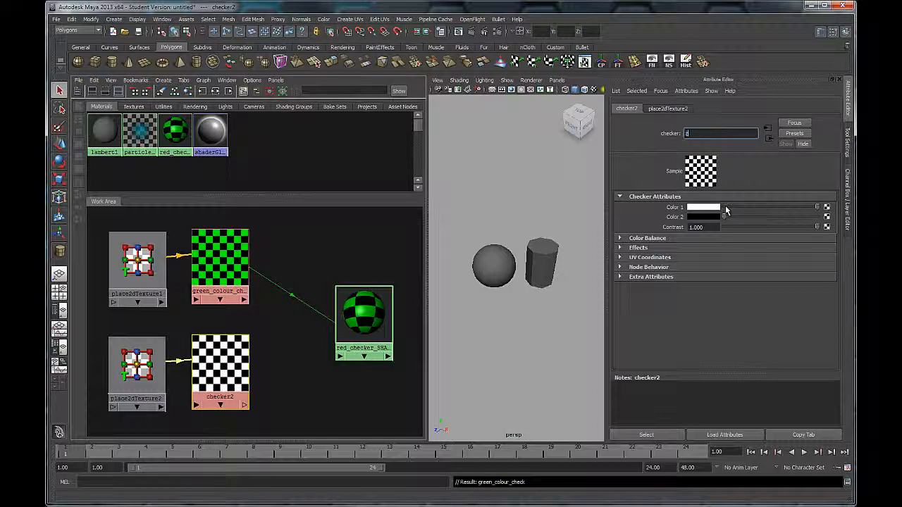
text(trans check)
key(Return)
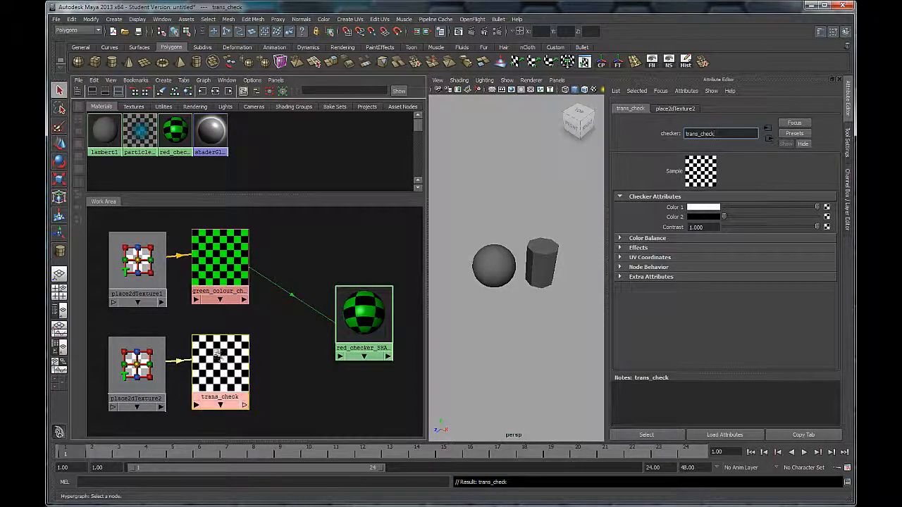
Narrow the Hypershade pane slightly and connect the trans_check texture to the Transparency attribute of red_checker_SHADER.
click(215, 370)
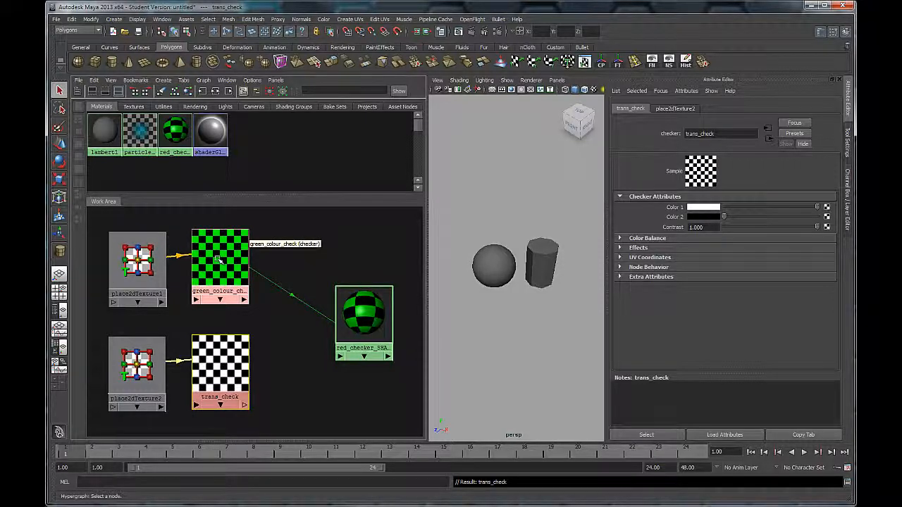
click(152, 363)
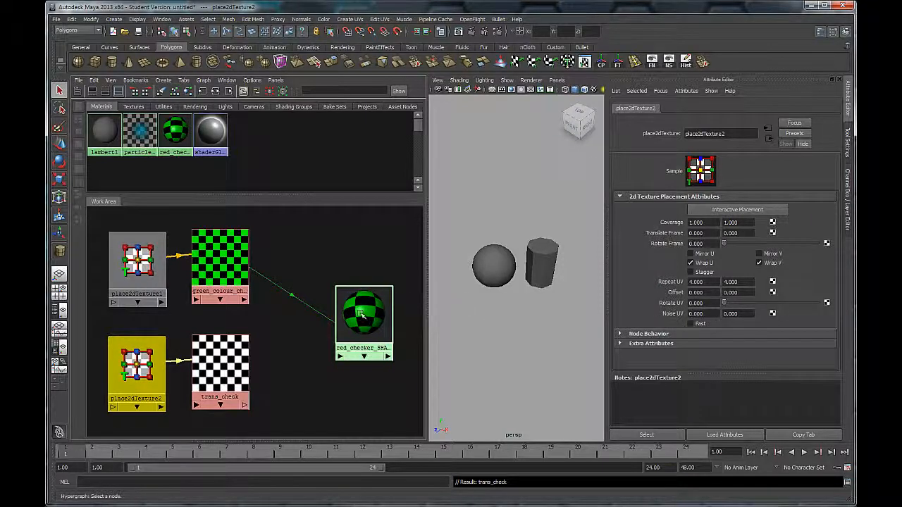
drag(426, 265, 389, 265)
alt+middle_drag(331, 269, 279, 261)
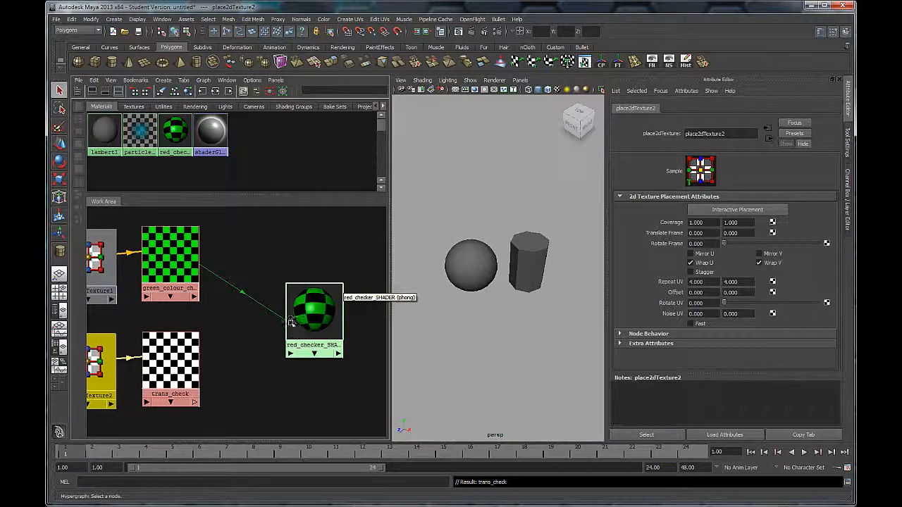
click(316, 310)
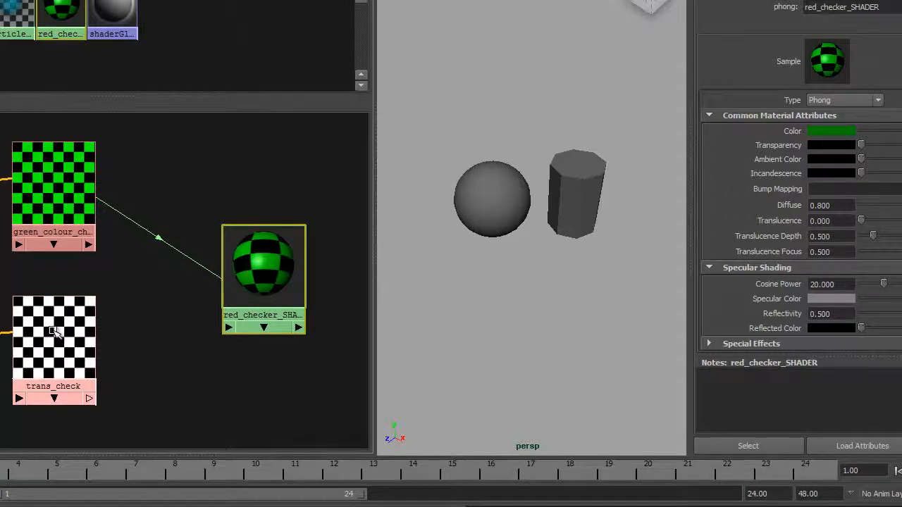
middle_drag(52, 331, 783, 151)
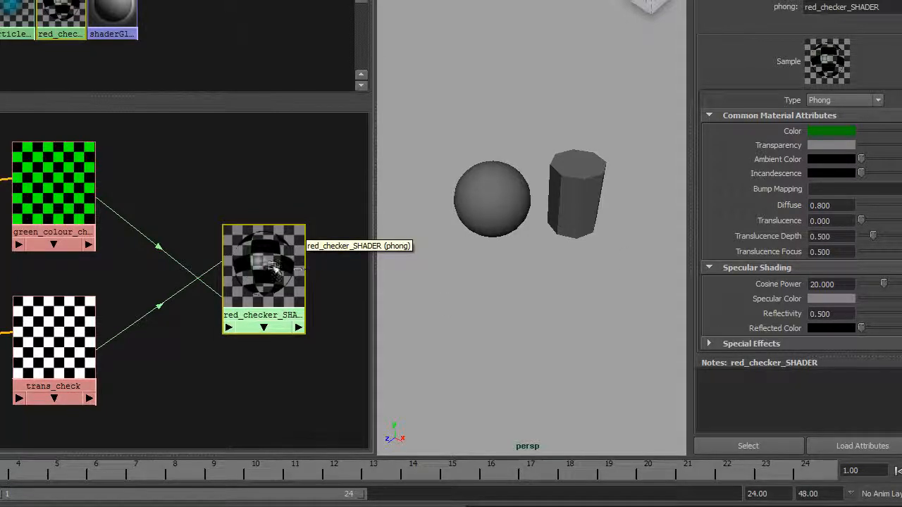
Examine the red_checker_SHADER preview and its incoming connections from green_colour_check and trans_check up close.
scroll(268, 265, up, 3)
scroll(292, 311, up, 4)
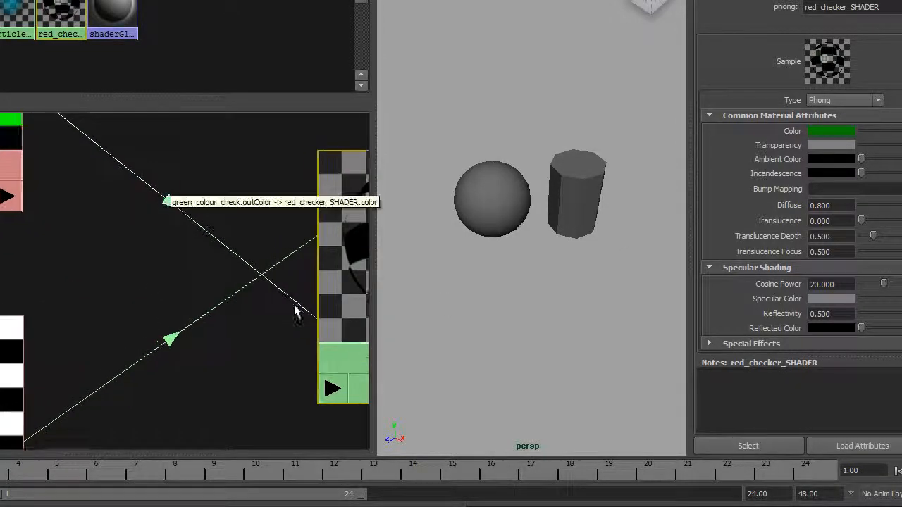
alt+middle_drag(342, 261, 80, 258)
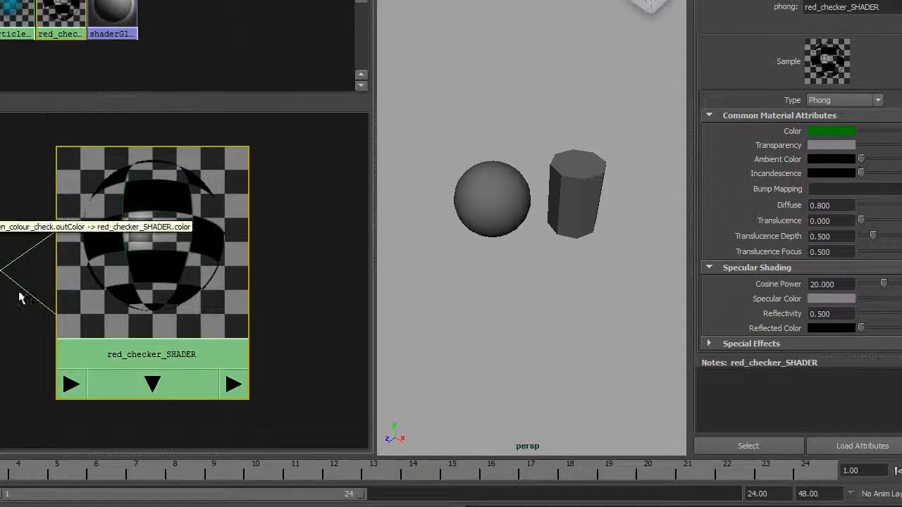
alt+middle_drag(29, 326, 377, 291)
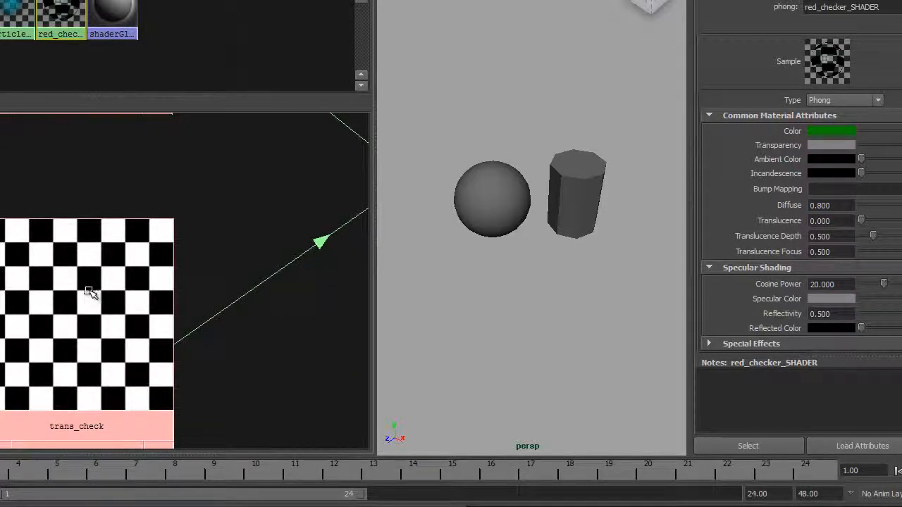
alt+middle_drag(272, 183, 6, 275)
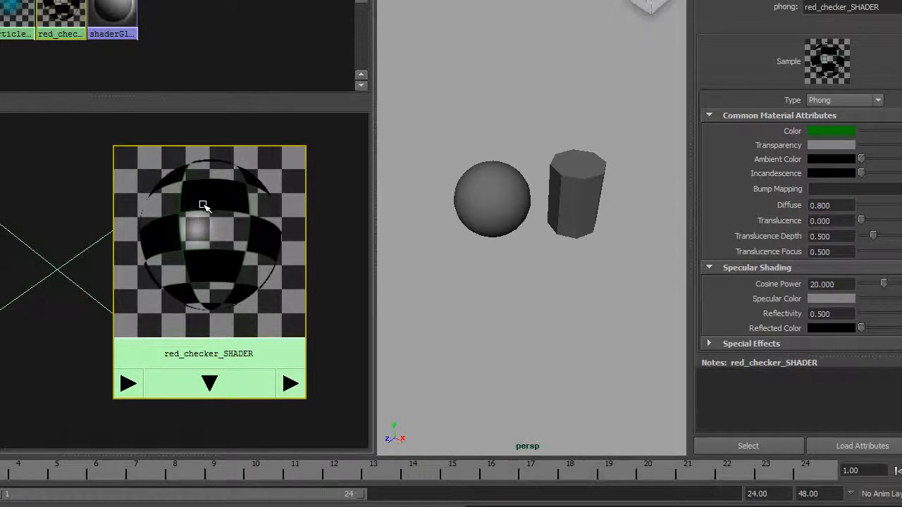
scroll(203, 204, down, 6)
alt+middle_drag(62, 381, 181, 336)
alt+right_drag(181, 336, 122, 303)
alt+middle_drag(123, 304, 228, 276)
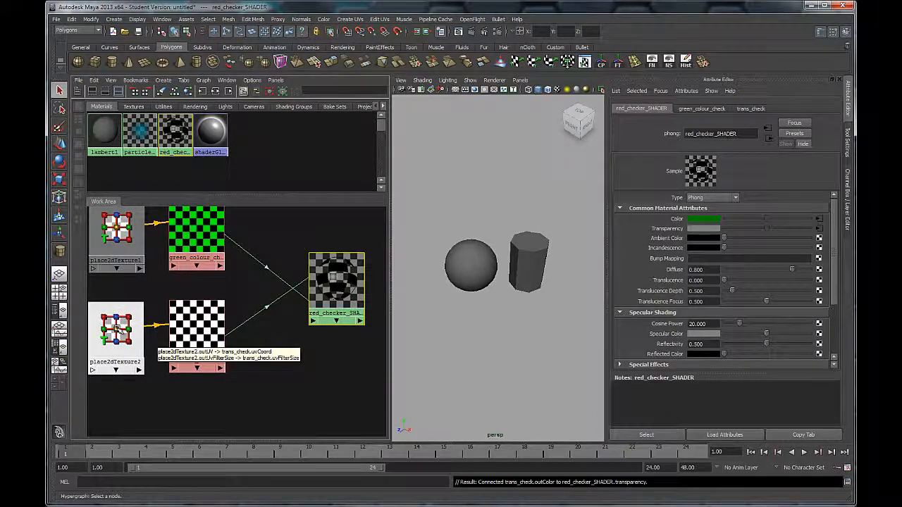
Rotate the trans_check pattern by setting Rotate UV of place2dTexture2 to about 26.1.
click(115, 341)
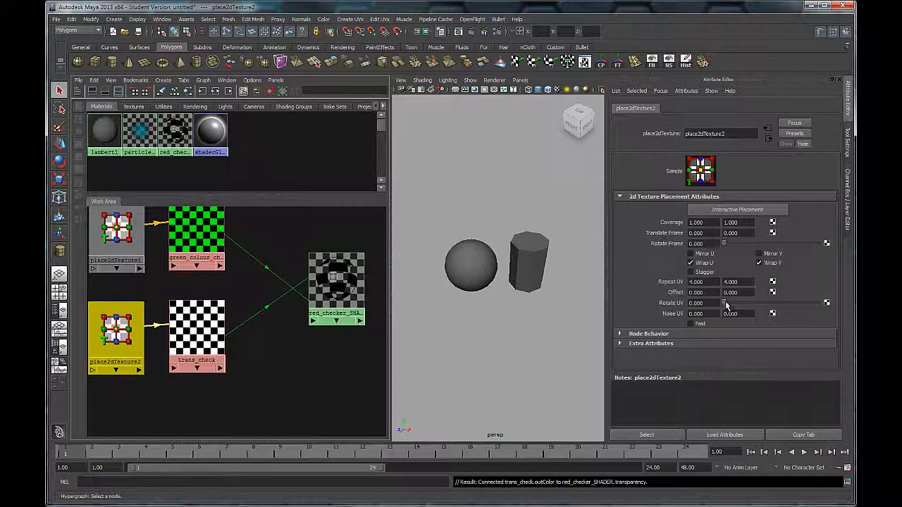
drag(725, 303, 731, 305)
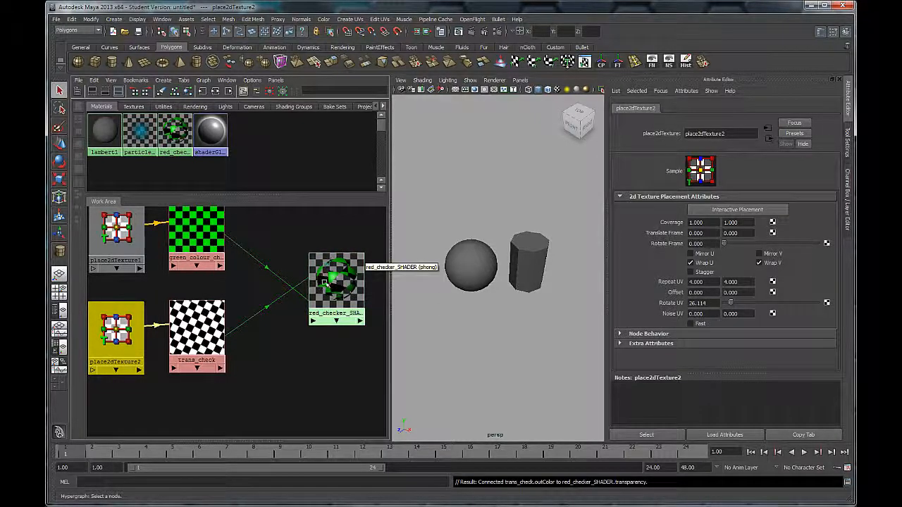
alt+middle_drag(349, 266, 321, 280)
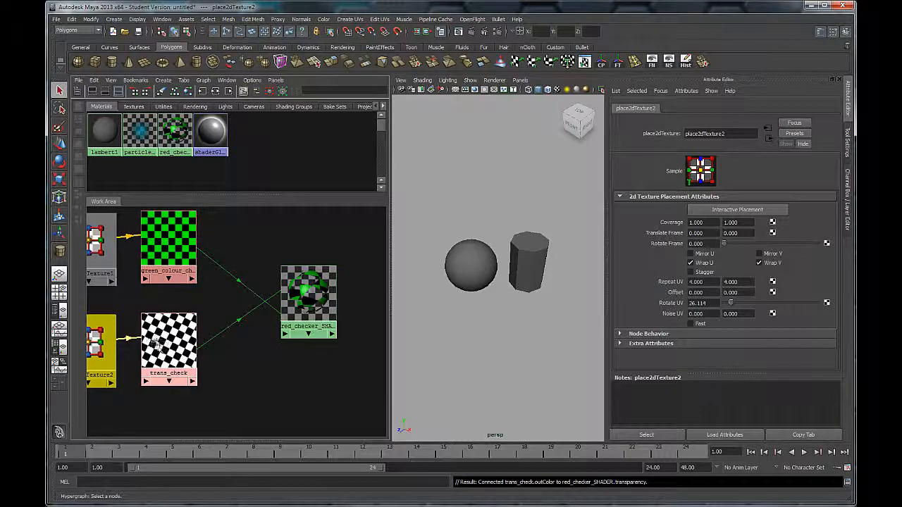
scroll(308, 296, up, 5)
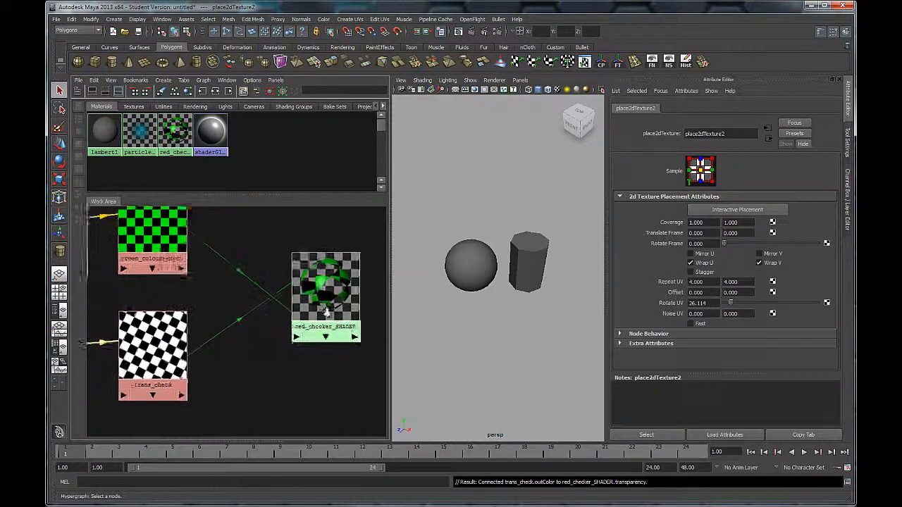
Set the Rotate UV of place2dTexture2 to 45.
scroll(247, 344, up, 4)
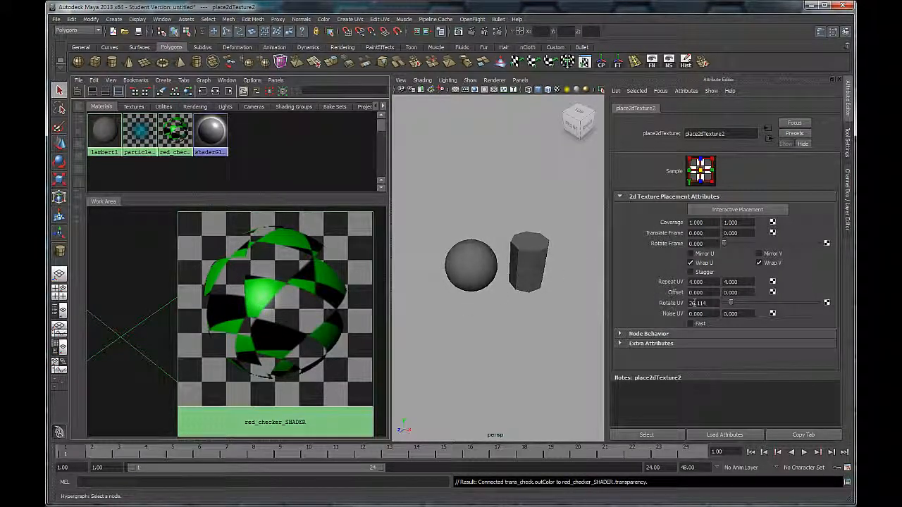
click(710, 303)
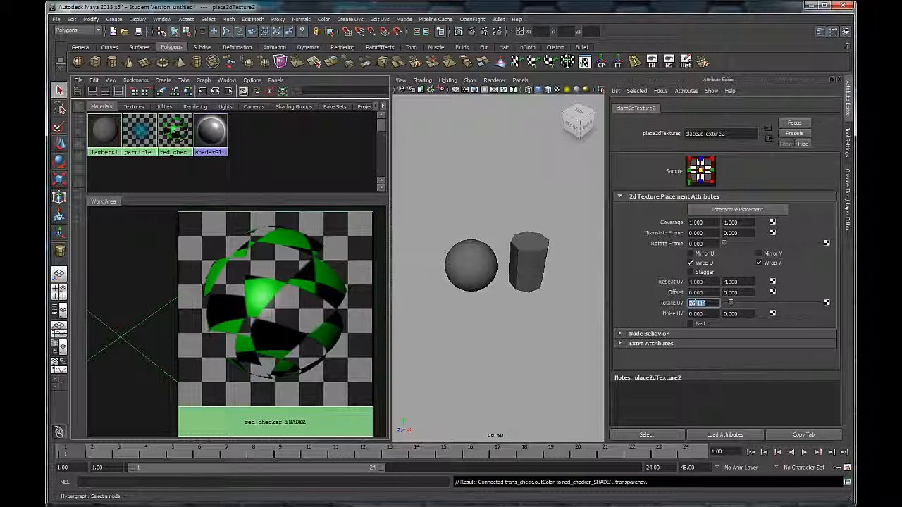
key(Return)
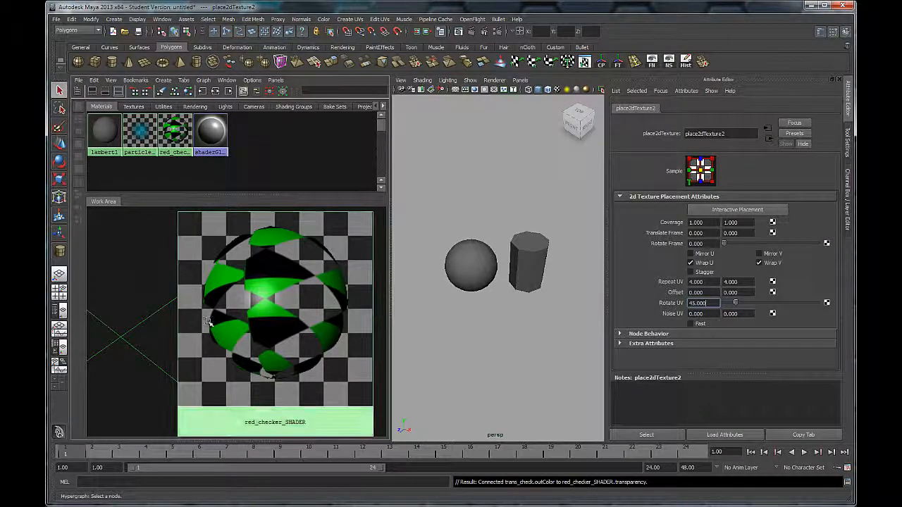
Examine the trans_check and green_colour_check textures and the red_checker_SHADER preview up close, and review the whole node network.
alt+middle_drag(171, 392, 309, 386)
scroll(227, 376, down, 2)
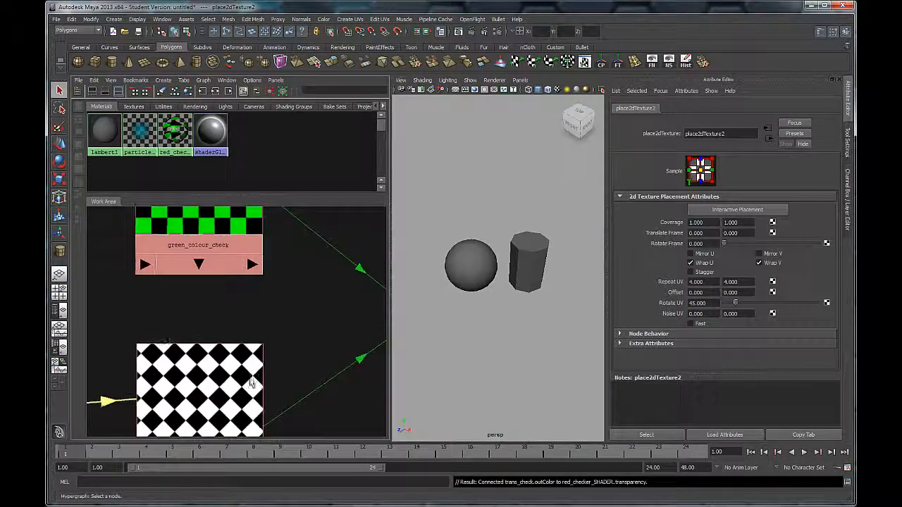
alt+middle_drag(217, 424, 229, 333)
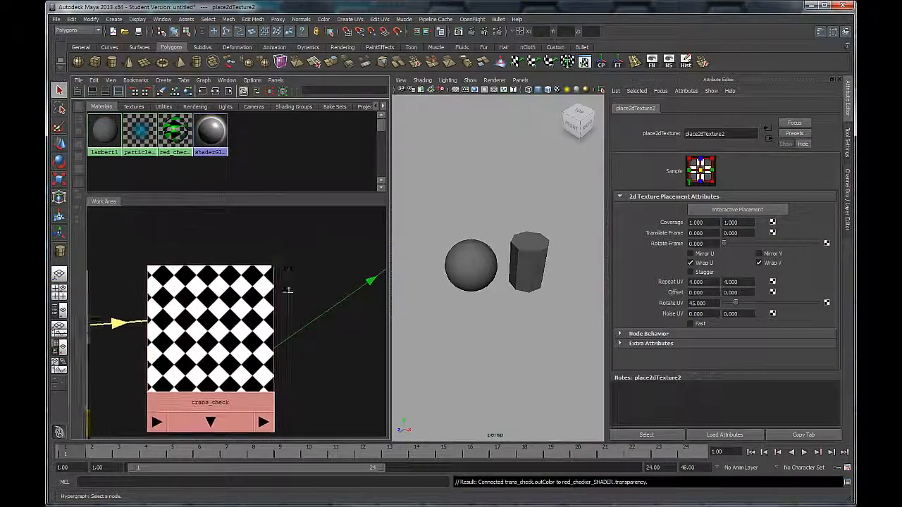
alt+middle_drag(287, 288, 292, 409)
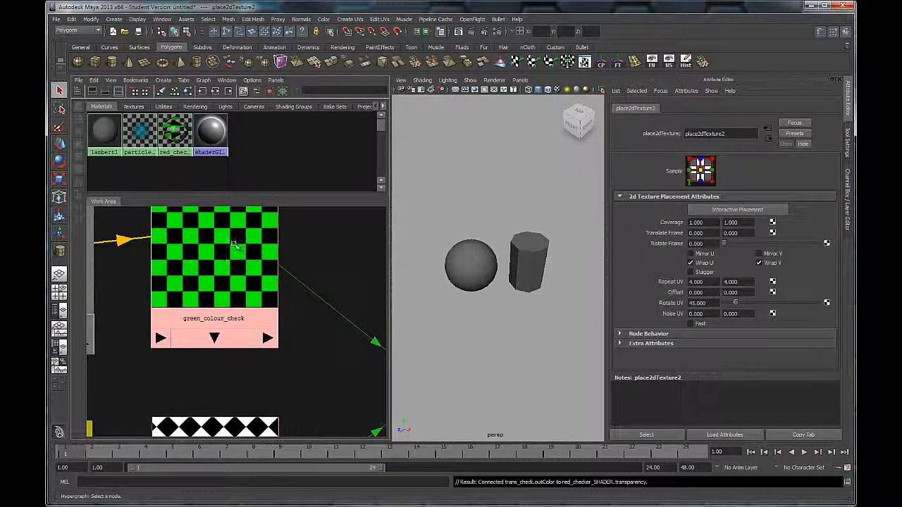
alt+middle_drag(268, 336, 275, 228)
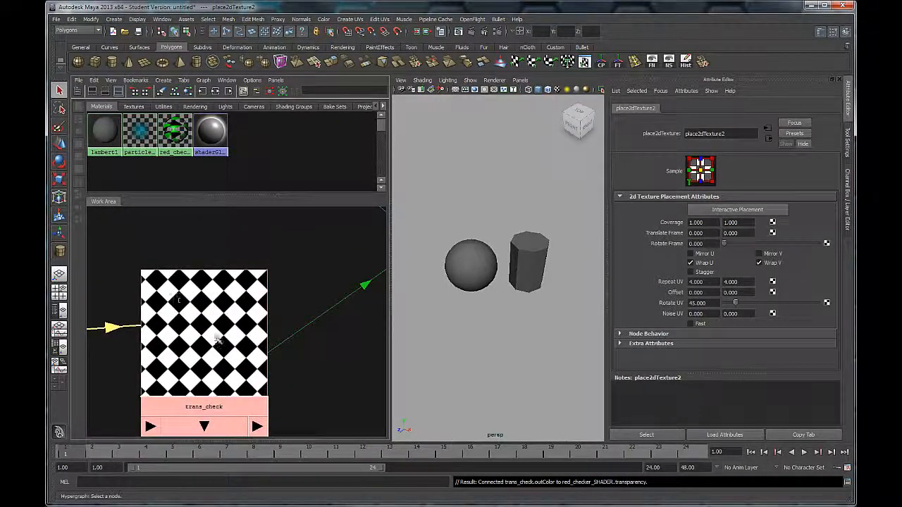
alt+middle_drag(322, 249, 100, 312)
alt+middle_drag(227, 315, 150, 329)
alt+right_drag(151, 330, 200, 304)
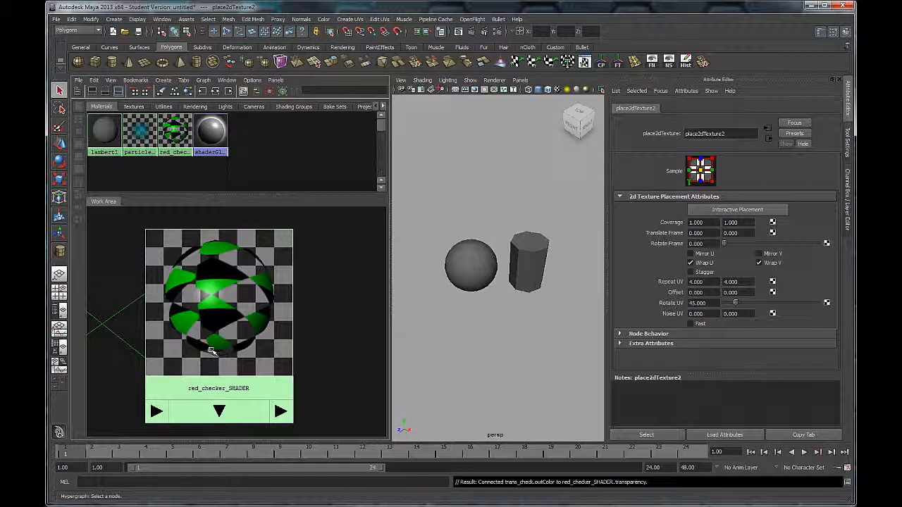
alt+right_drag(299, 356, 235, 317)
alt+middle_drag(235, 317, 324, 302)
alt+right_drag(263, 278, 304, 314)
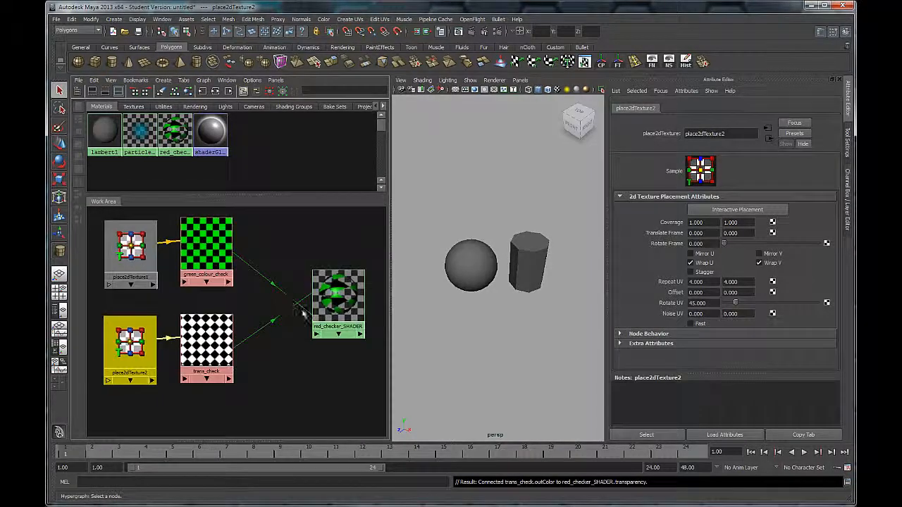
alt+middle_drag(304, 315, 288, 313)
alt+middle_drag(307, 356, 314, 354)
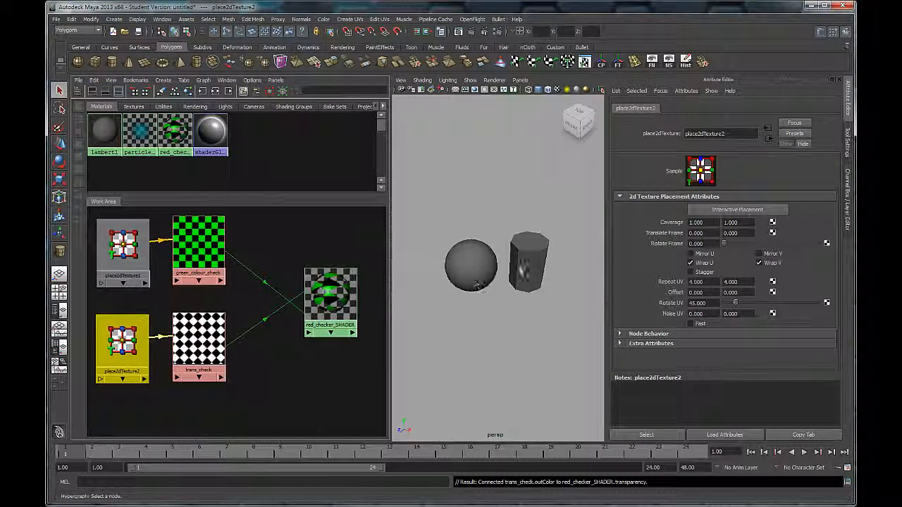
Switch the perspective view to wireframe display and back to smooth shading.
mouse_move(514, 283)
alt+right_down()
mouse_move(521, 288)
mouse_move(512, 281)
alt+right_up()
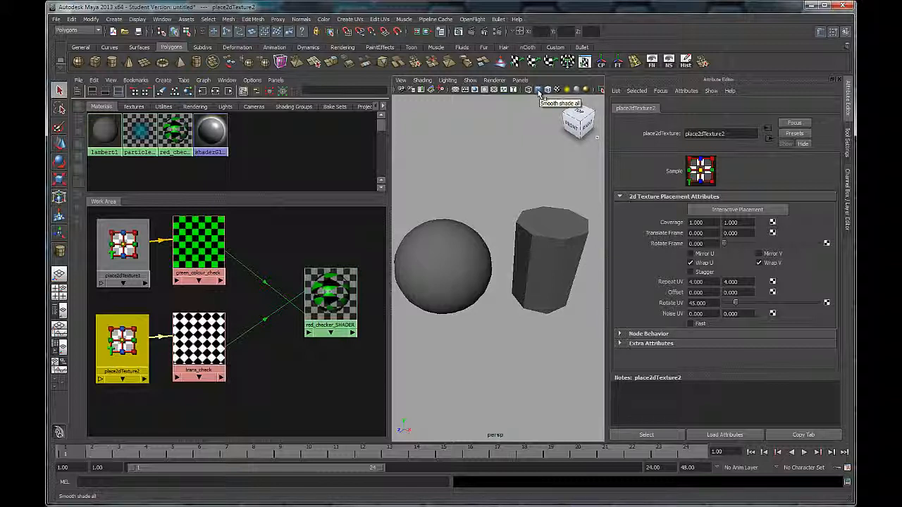
key(4)
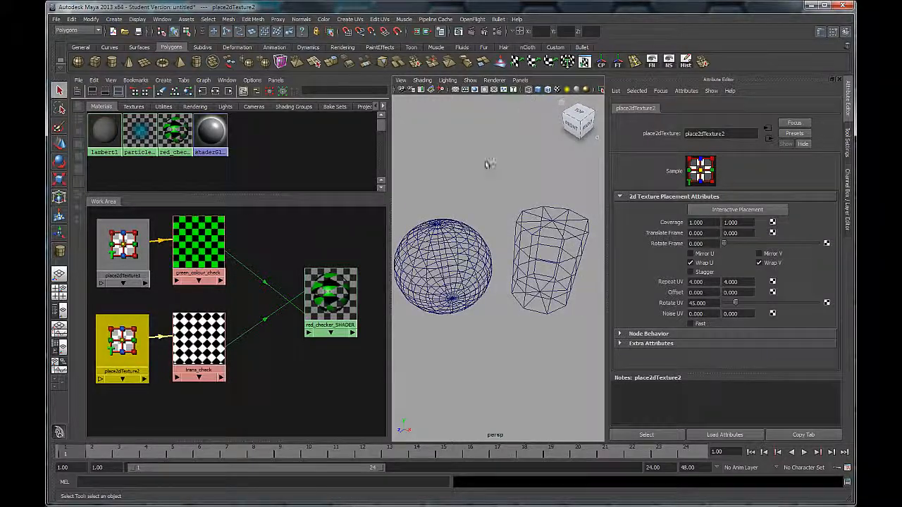
click(537, 90)
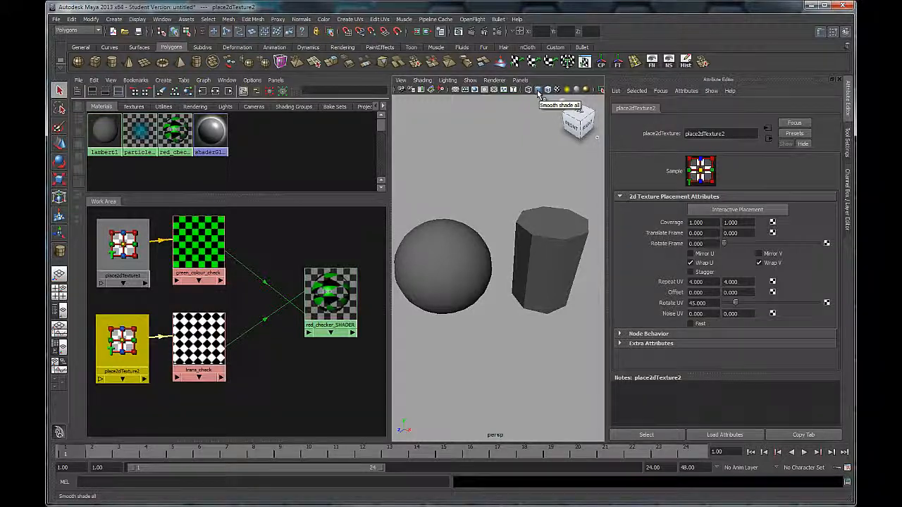
alt+middle_drag(484, 247, 500, 242)
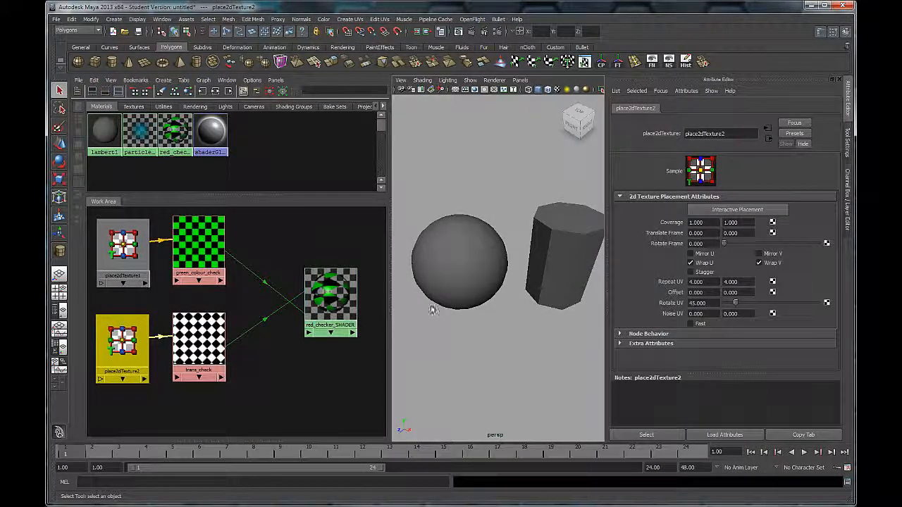
Try assigning red_checker_SHADER to the sphere, and undo the assignment.
middle_drag(329, 293, 441, 296)
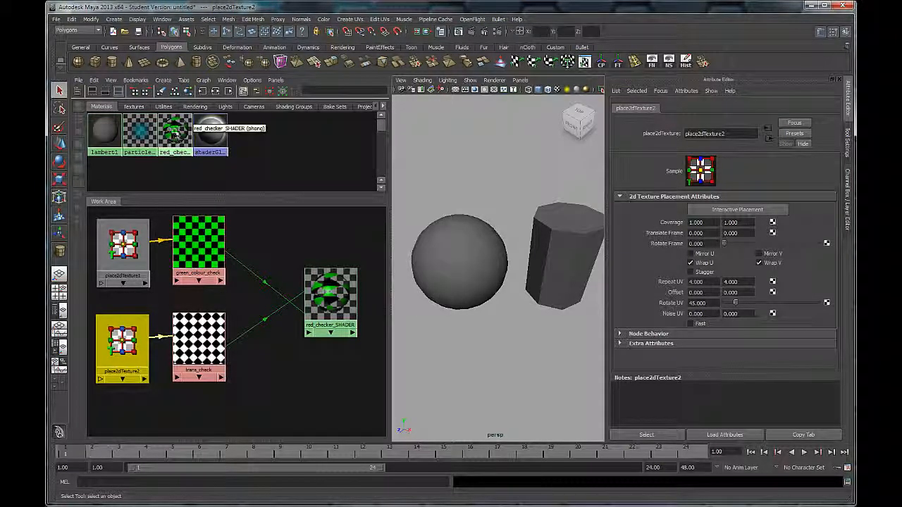
middle_drag(175, 135, 451, 251)
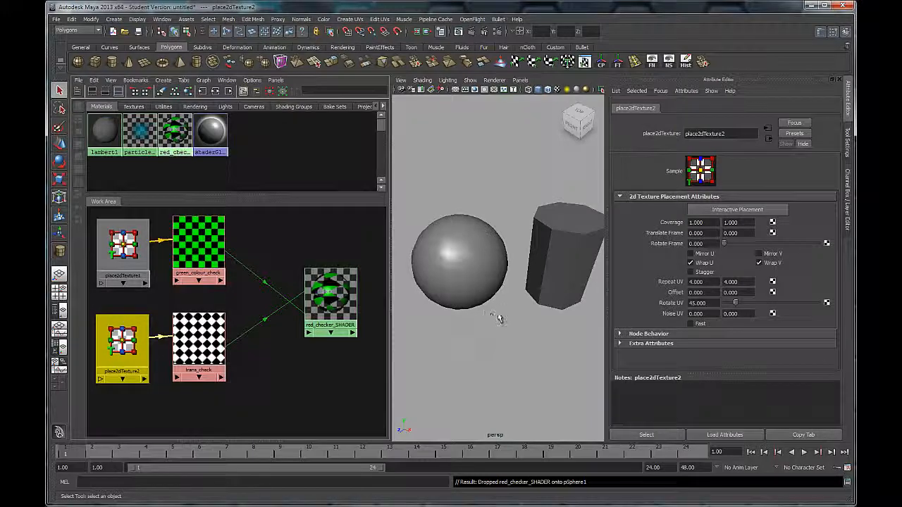
scroll(495, 306, down, 3)
scroll(490, 297, up, 1)
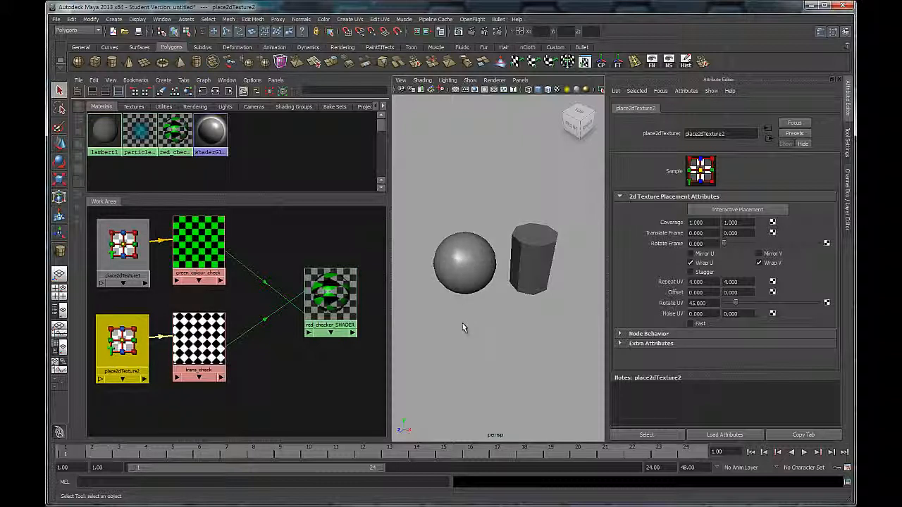
key(ctrl+z)
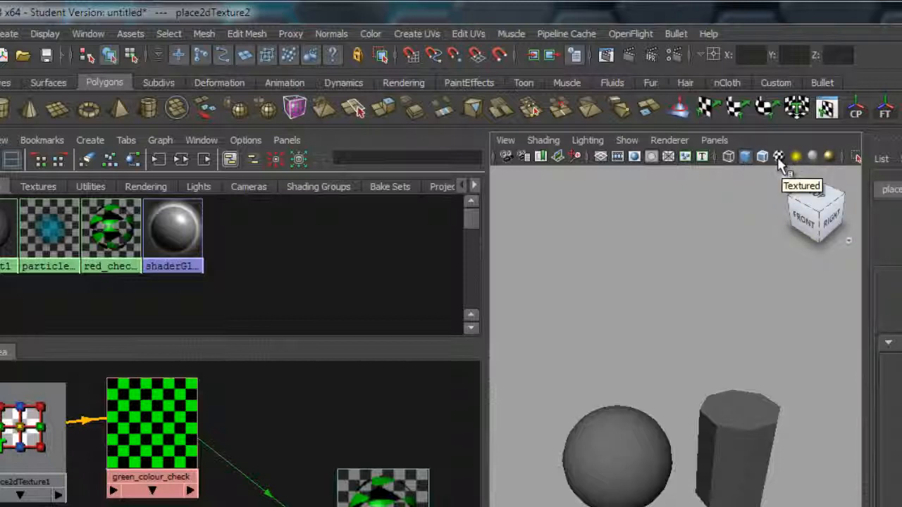
Turn on textured display in the perspective view and assign red_checker_SHADER to the sphere.
click(778, 158)
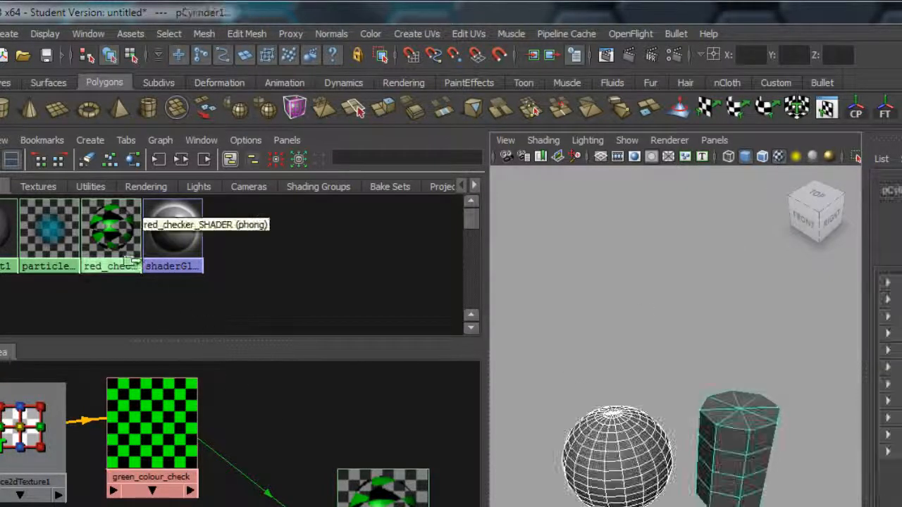
click(614, 334)
middle_drag(111, 245, 619, 474)
alt+drag(650, 493, 619, 408)
alt+right_drag(682, 483, 657, 441)
alt+middle_drag(656, 442, 716, 432)
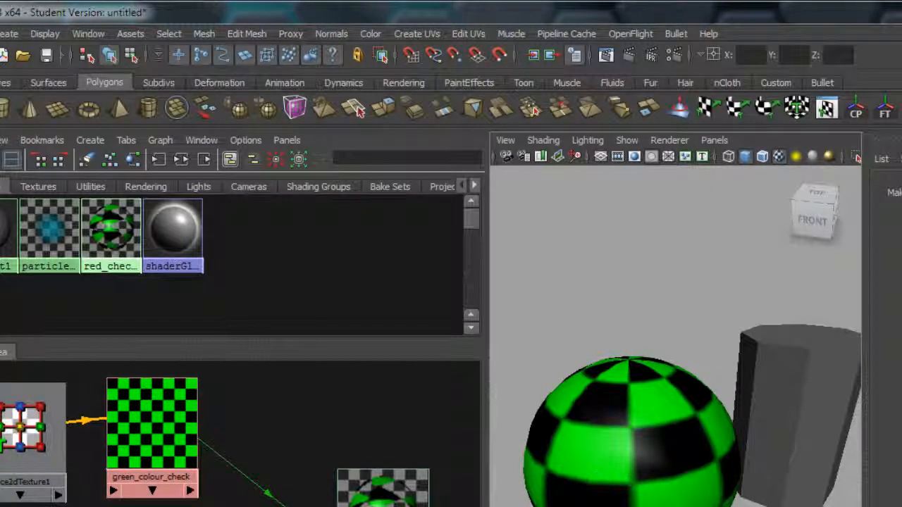
Check the Hardware Texturing and Hardware Shading attributes of red_checker_SHADER, including the available Textured channel options.
click(378, 502)
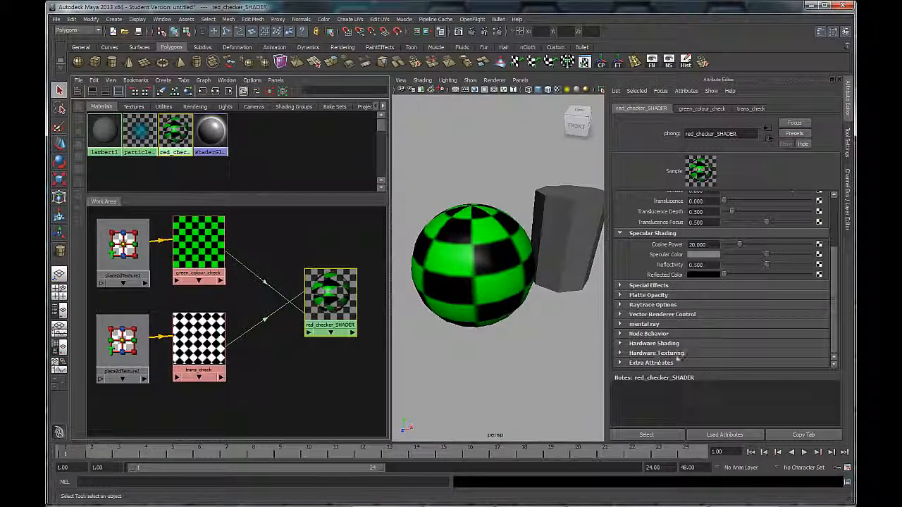
click(671, 354)
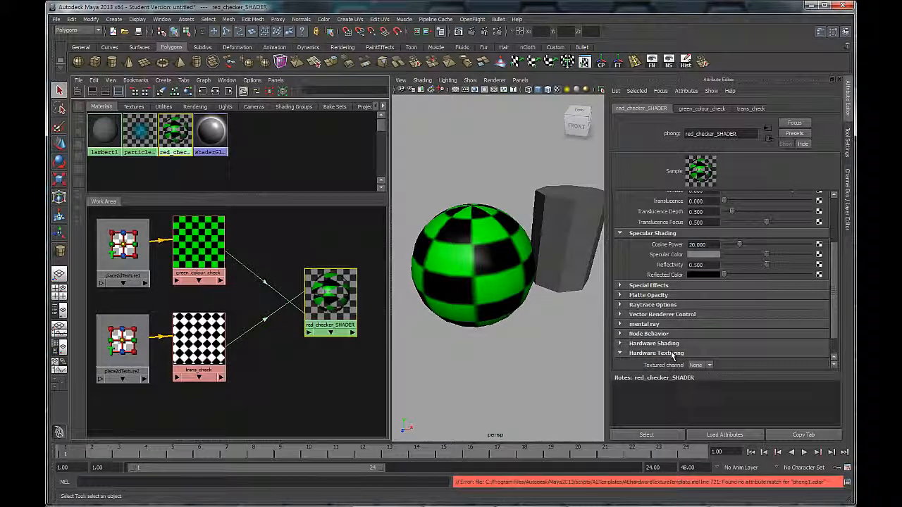
scroll(682, 343, down, 1)
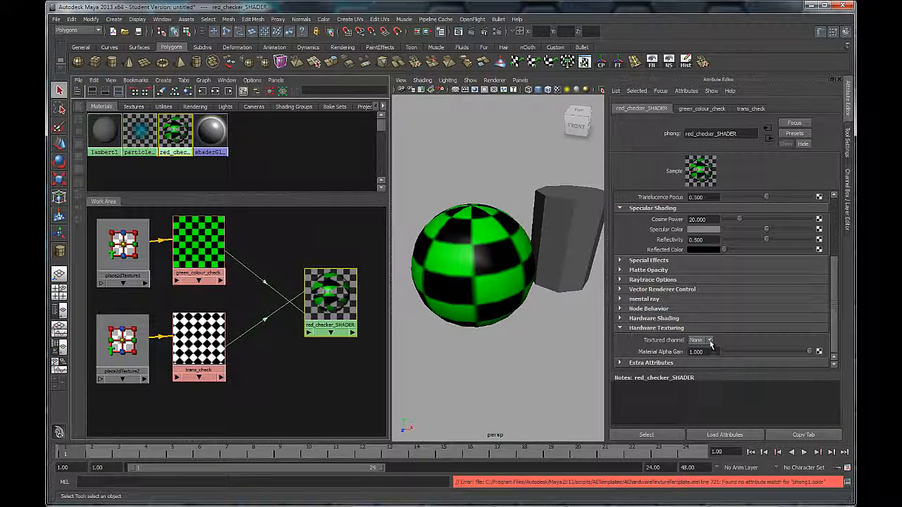
click(710, 340)
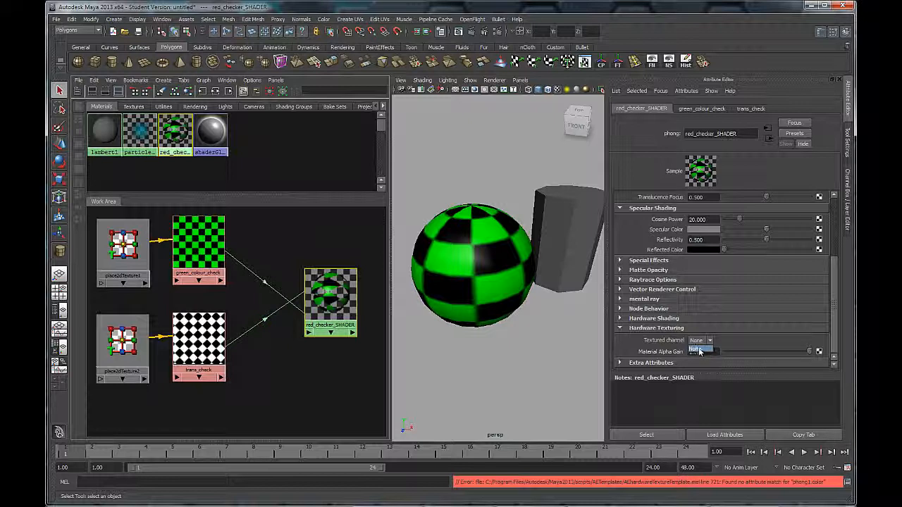
click(697, 350)
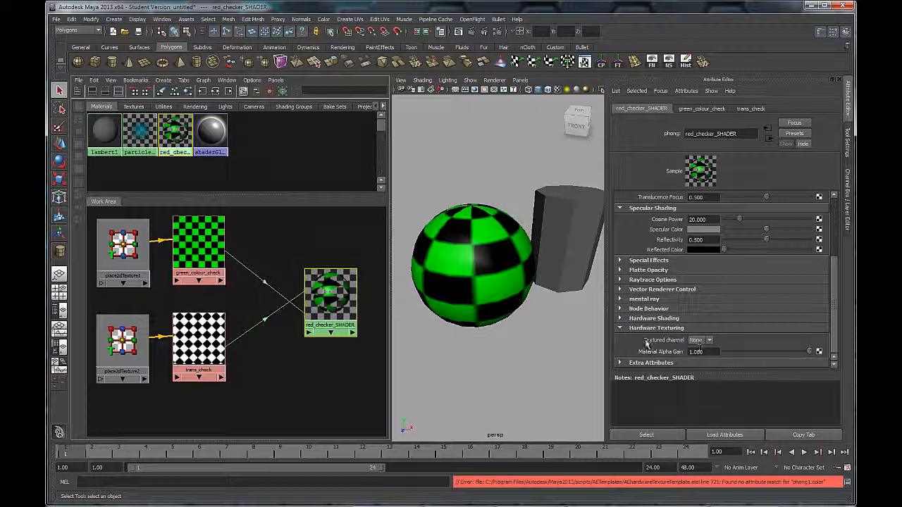
click(629, 318)
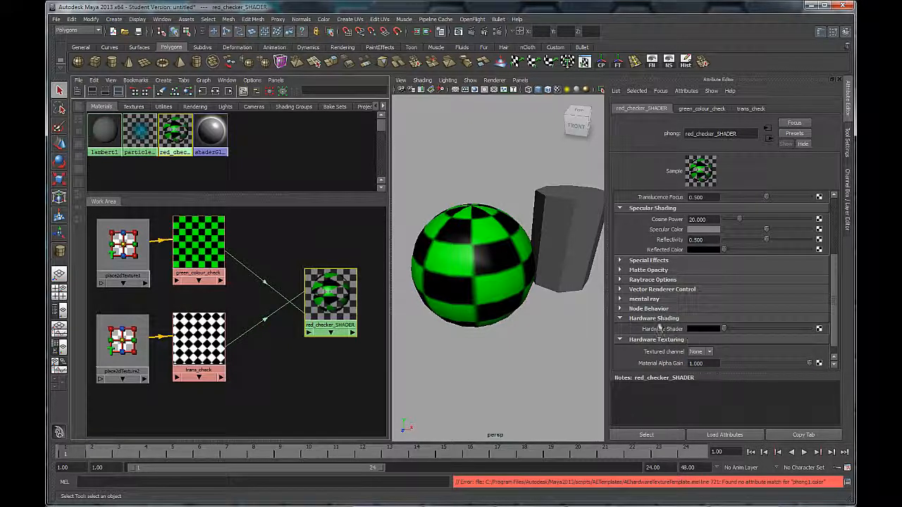
click(655, 318)
click(699, 340)
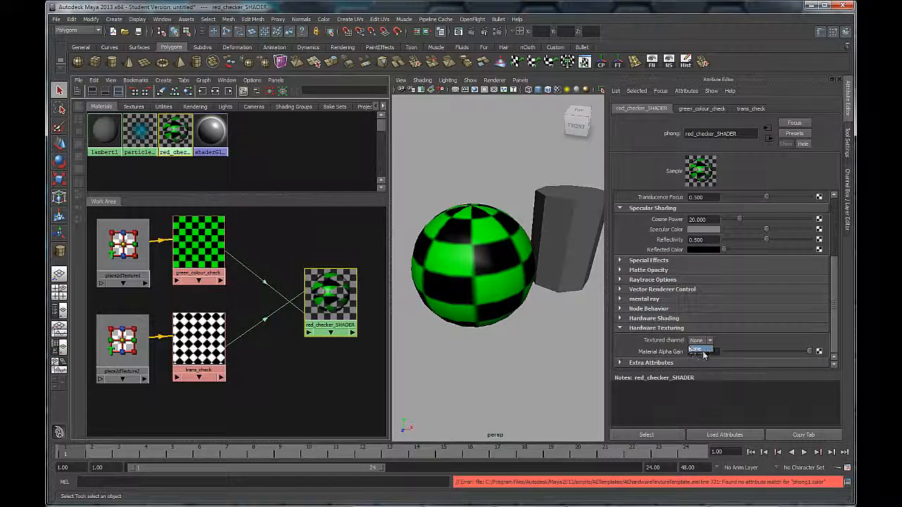
click(697, 350)
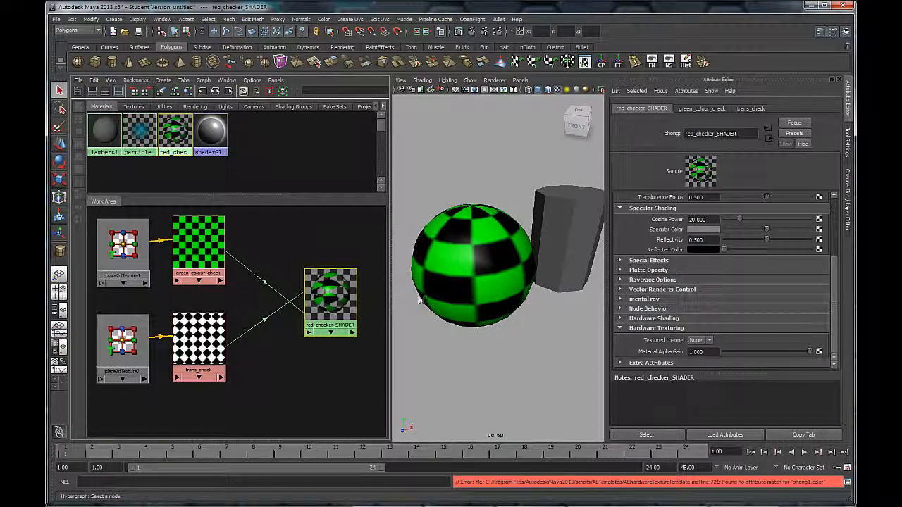
Maximize the perspective view and turn on High Quality viewport display.
alt+right_drag(495, 364, 513, 320)
alt+drag(513, 320, 493, 317)
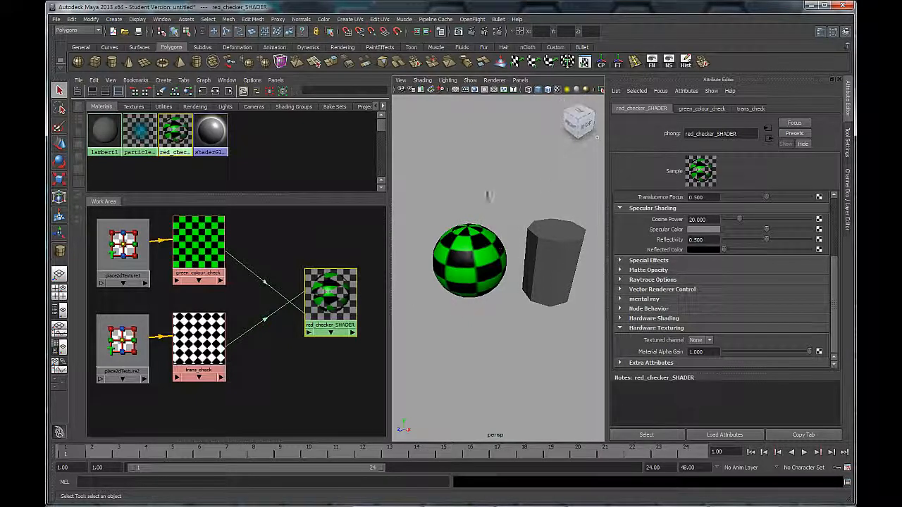
key(space)
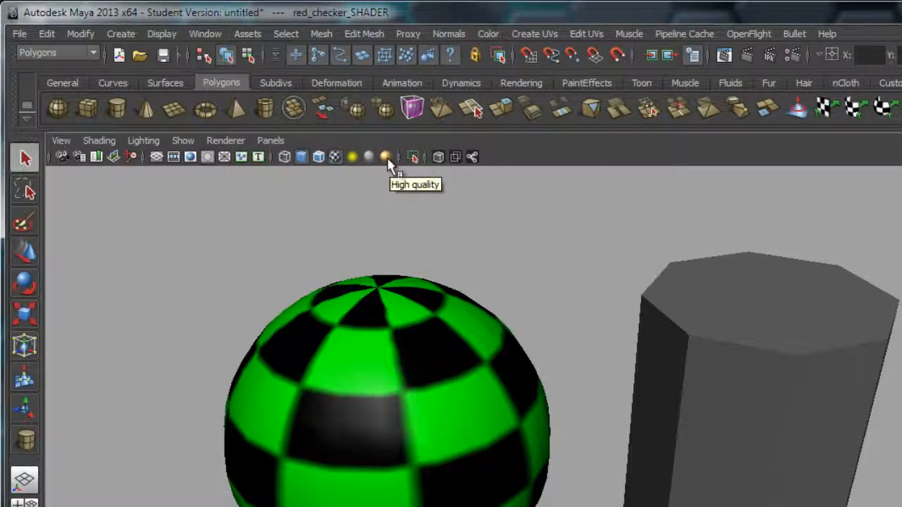
click(386, 157)
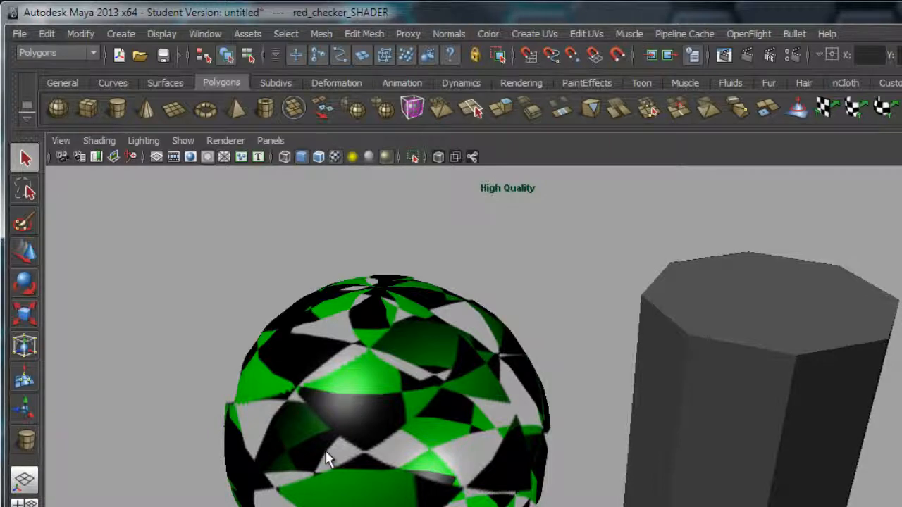
Examine the sphere's green checker and transparency pattern from several angles around it.
alt+drag(386, 471, 606, 422)
alt+drag(708, 370, 352, 366)
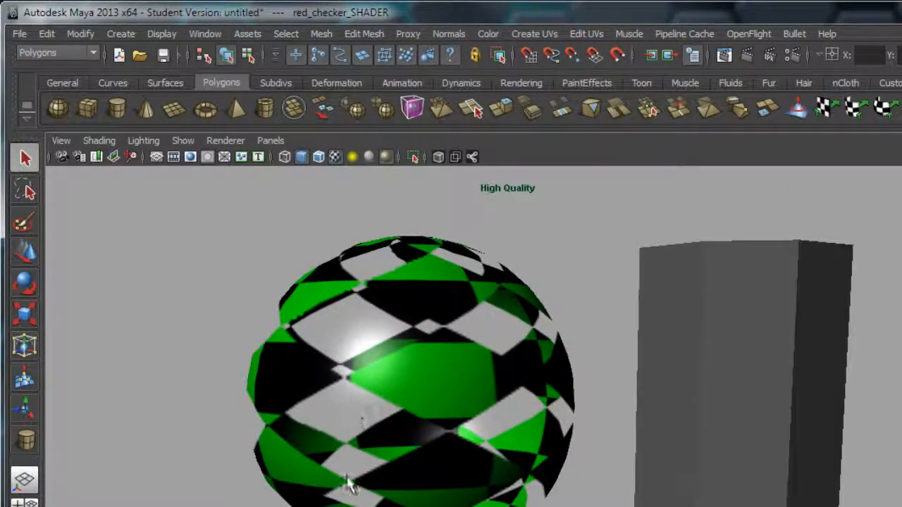
alt+drag(352, 502, 336, 423)
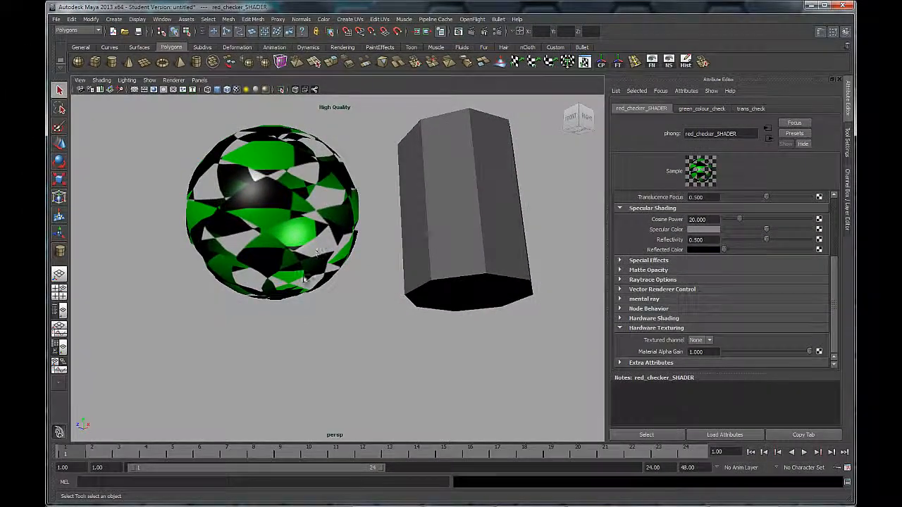
alt+drag(413, 364, 417, 397)
alt+drag(319, 273, 290, 253)
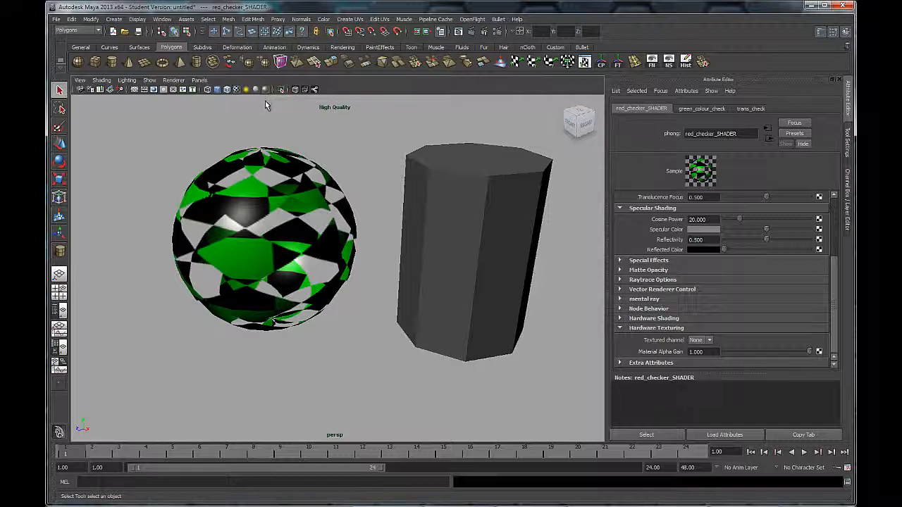
alt+drag(255, 319, 311, 285)
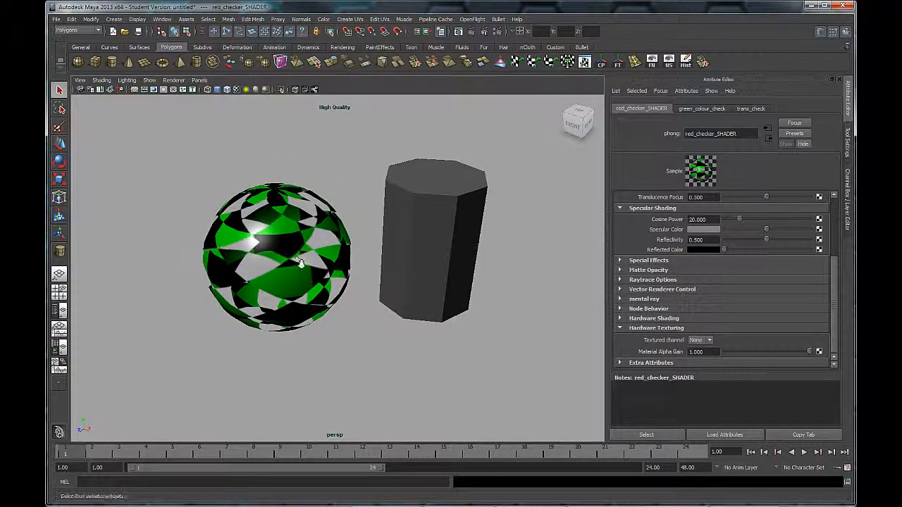
Return to the Hypershade and perspective layout, widen the perspective pane, and keep red_checker_SHADER in view in the work area.
scroll(312, 285, up, 3)
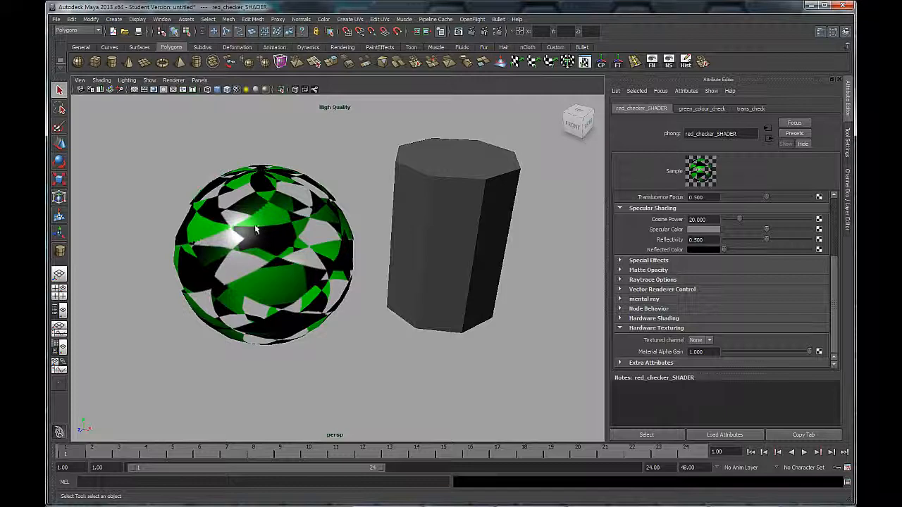
alt+drag(344, 321, 336, 277)
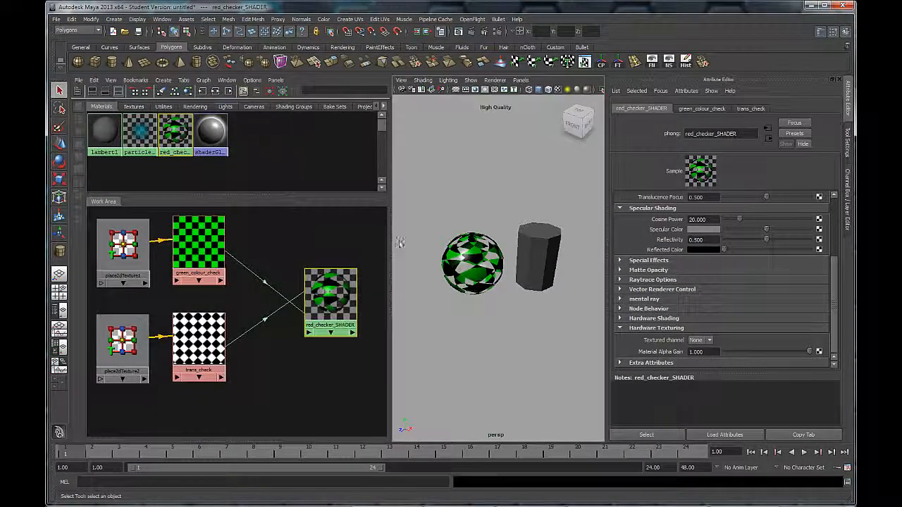
alt+right_drag(444, 255, 462, 269)
alt+middle_drag(462, 270, 461, 270)
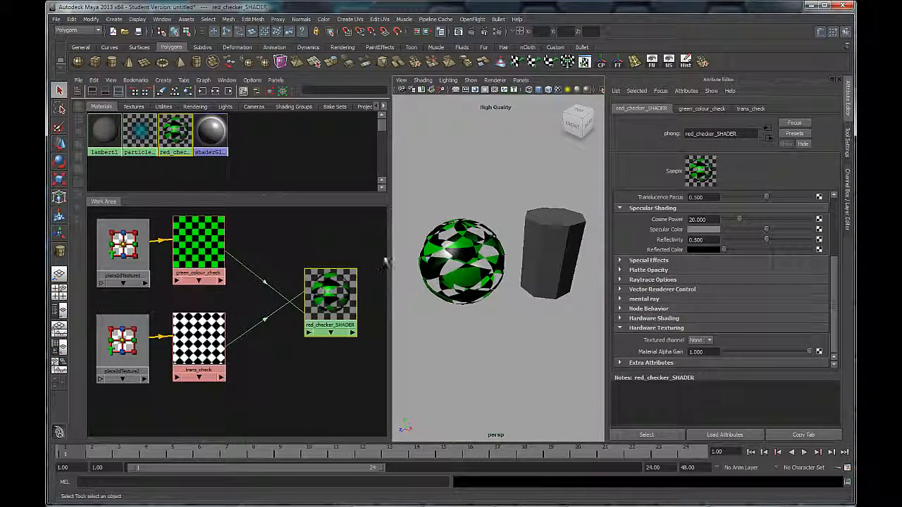
drag(388, 260, 338, 261)
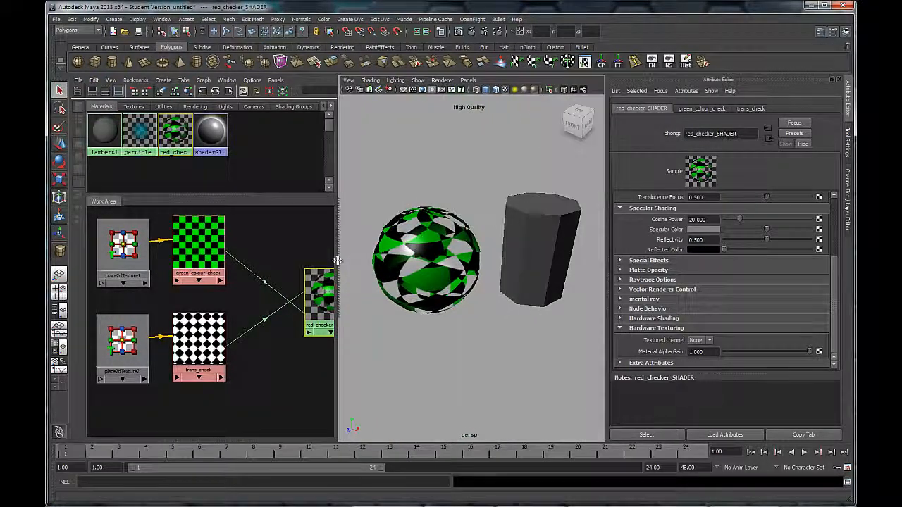
alt+middle_drag(291, 276, 188, 270)
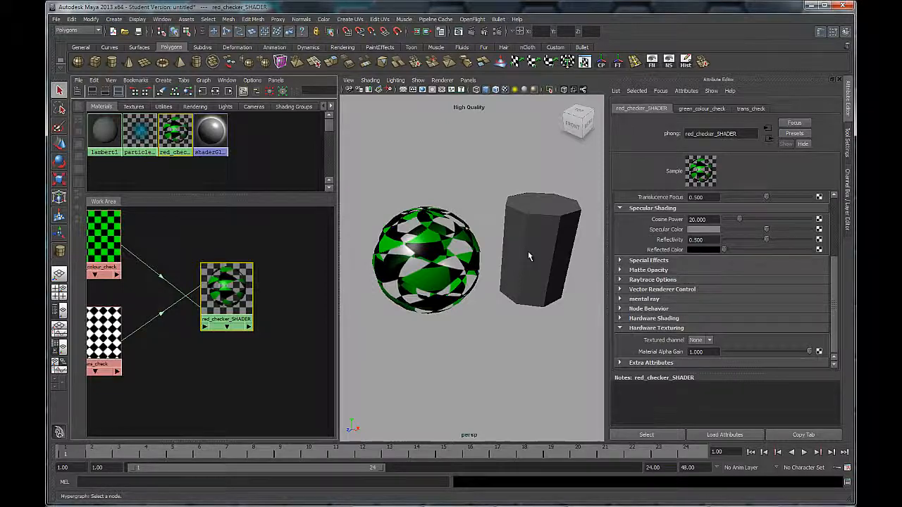
Assign red_checker_SHADER to the cylinder, check the pattern from another angle, and deselect it.
click(528, 251)
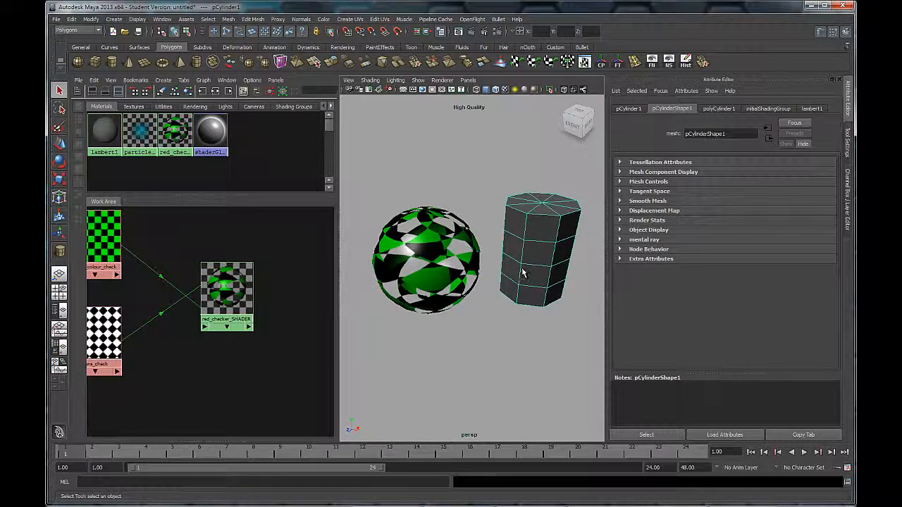
right_click(176, 135)
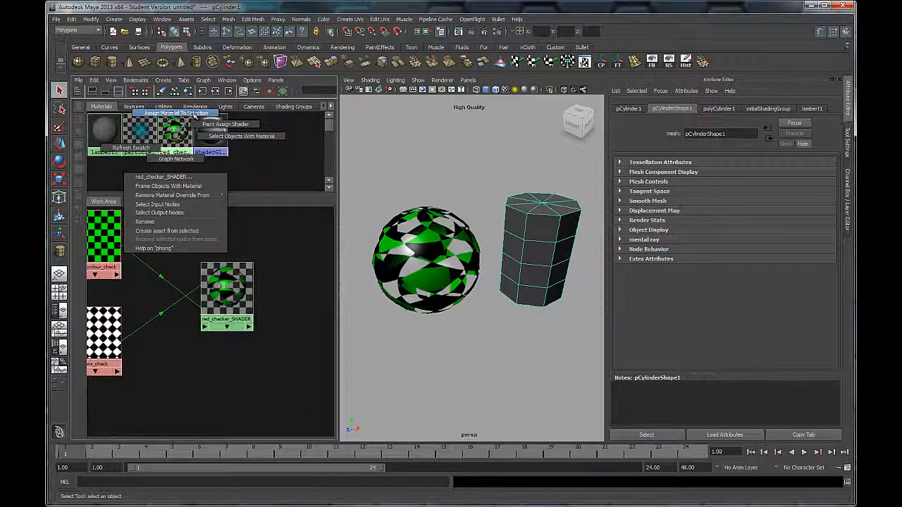
click(170, 114)
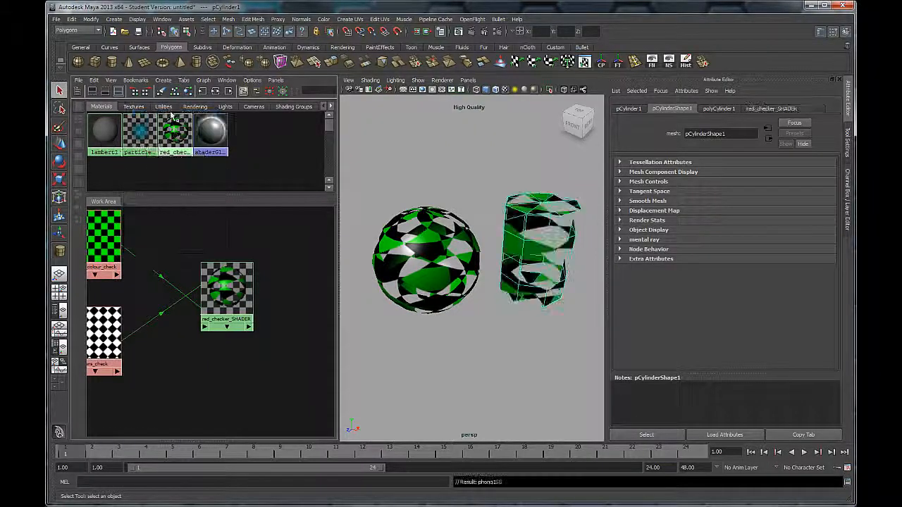
alt+drag(539, 342, 469, 331)
click(529, 336)
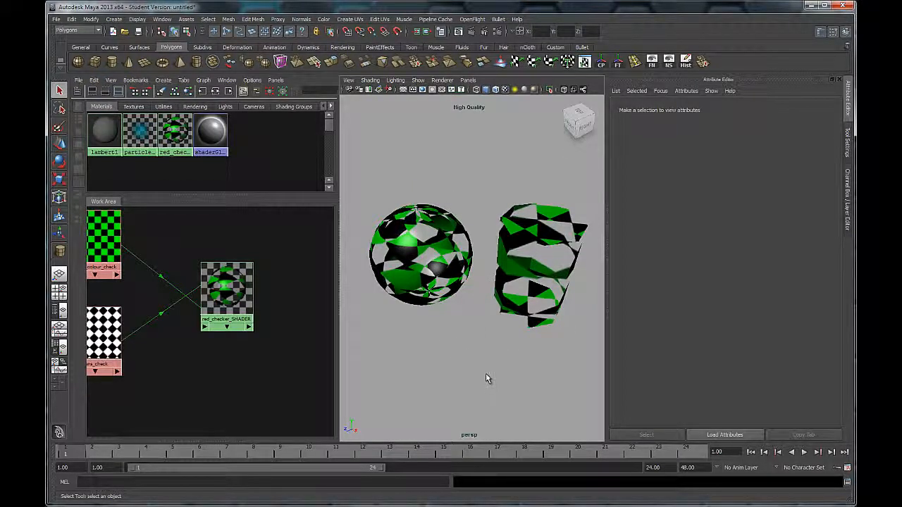
Draw a tall polygon cube in the empty space in front of the sphere and cylinder.
alt+right_drag(486, 373, 445, 288)
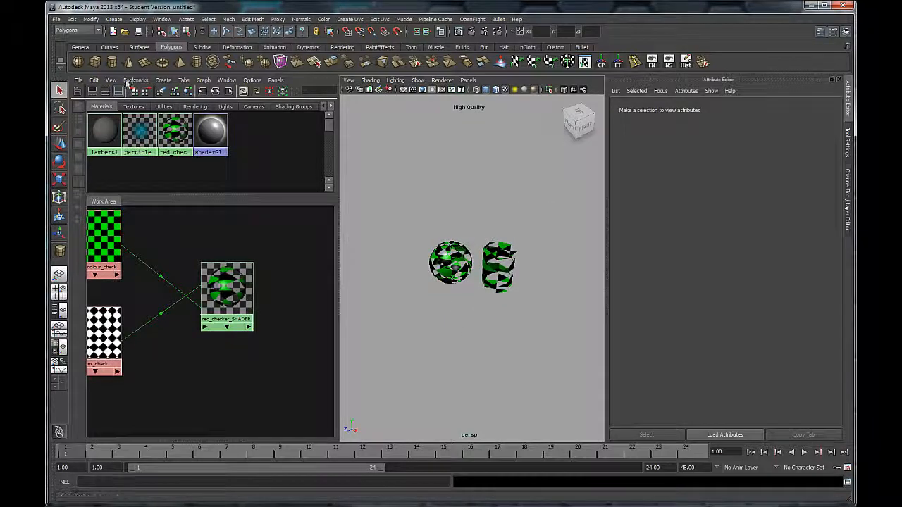
click(95, 63)
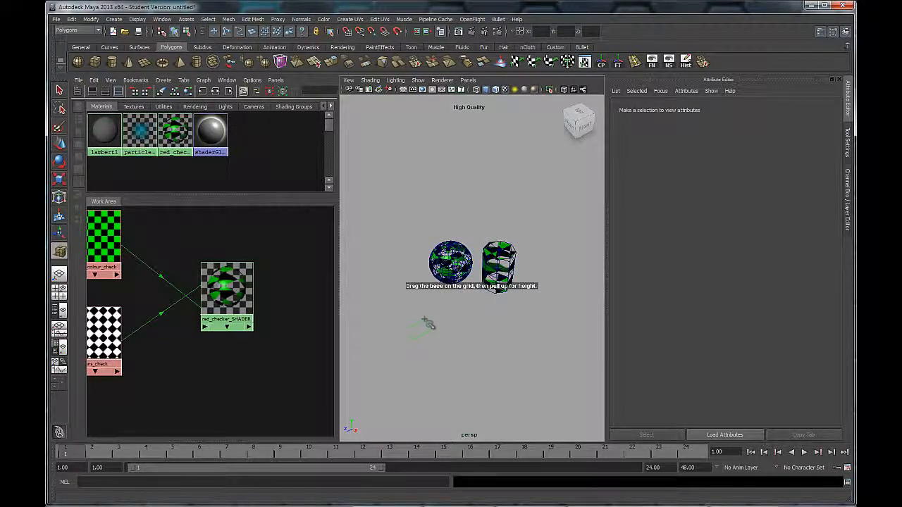
drag(416, 306, 417, 274)
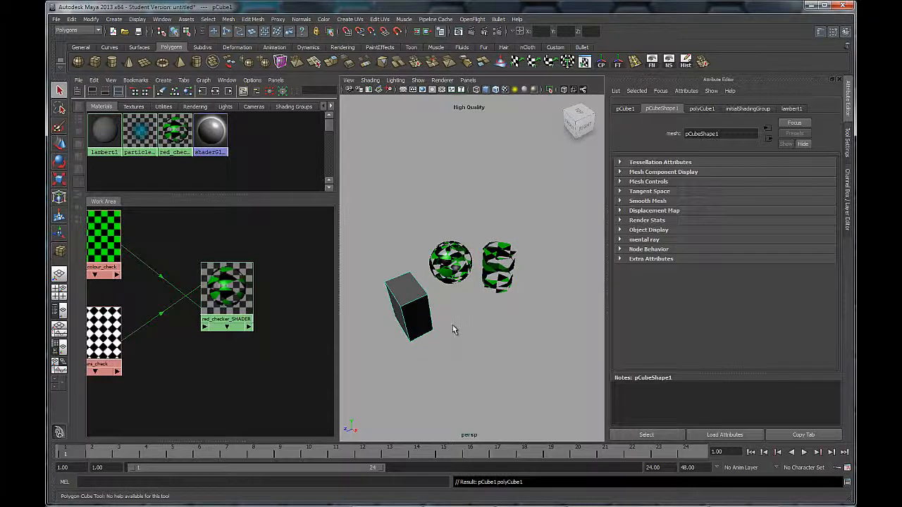
Duplicate the box twice and move the copies sideways to form a spaced row of three boxes.
key(ctrl+d)
key(w)
drag(407, 308, 551, 310)
key(ctrl+d)
alt+drag(517, 341, 491, 340)
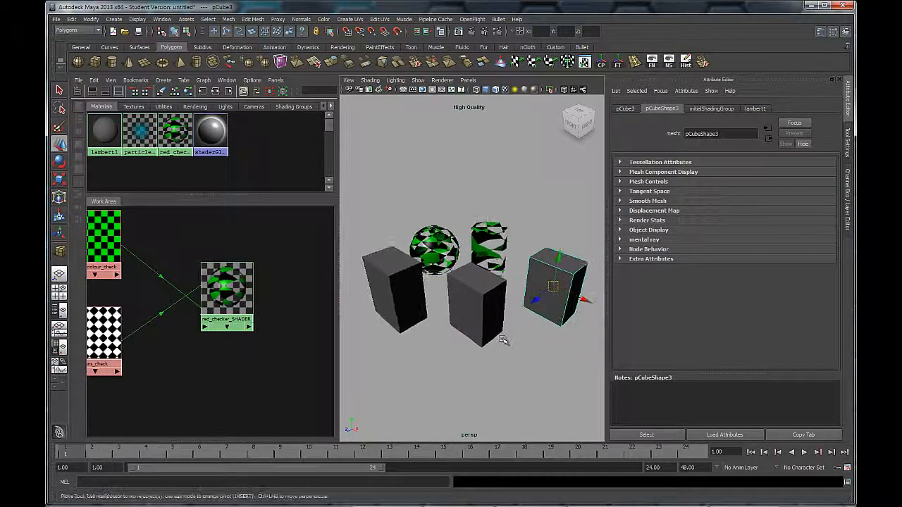
Select all three boxes together with the selection tool active.
shift+click(489, 331)
shift+click(415, 321)
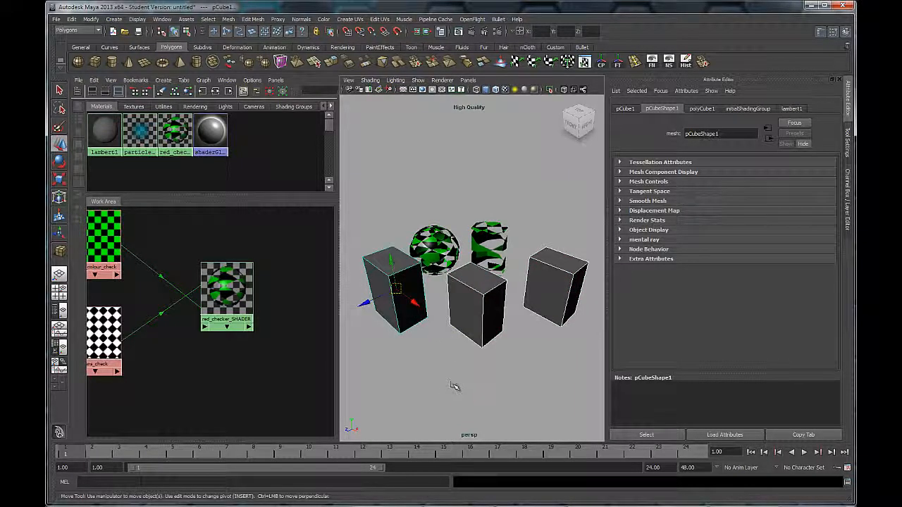
key(q)
click(544, 322)
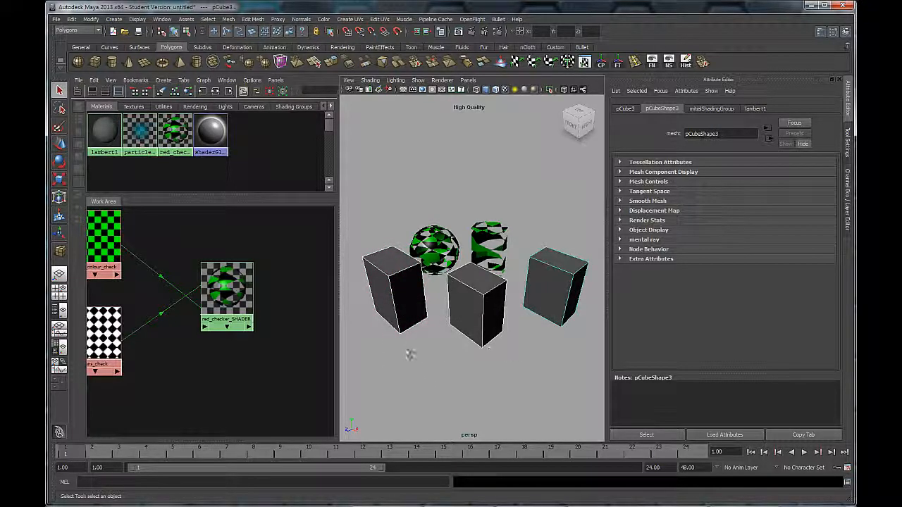
Try assigning red_checker_SHADER to the three selected boxes at once, and undo the assignment.
right_click(175, 133)
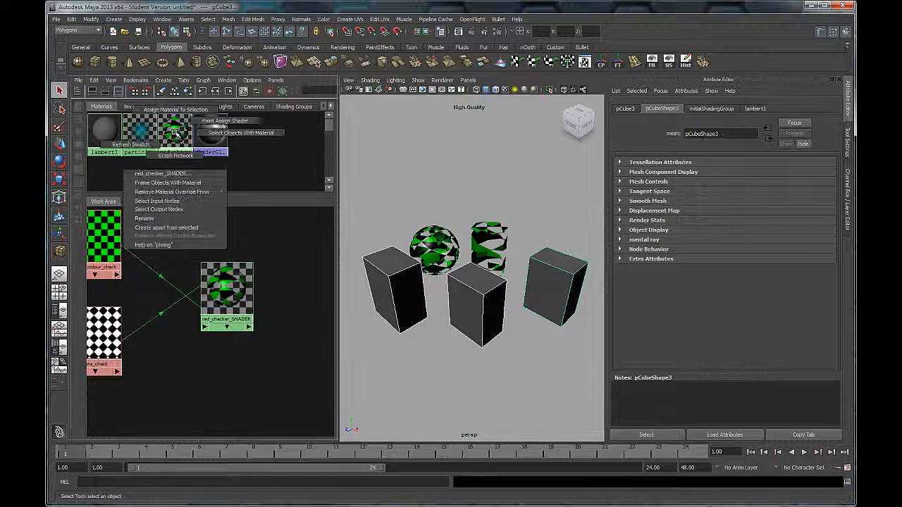
click(180, 109)
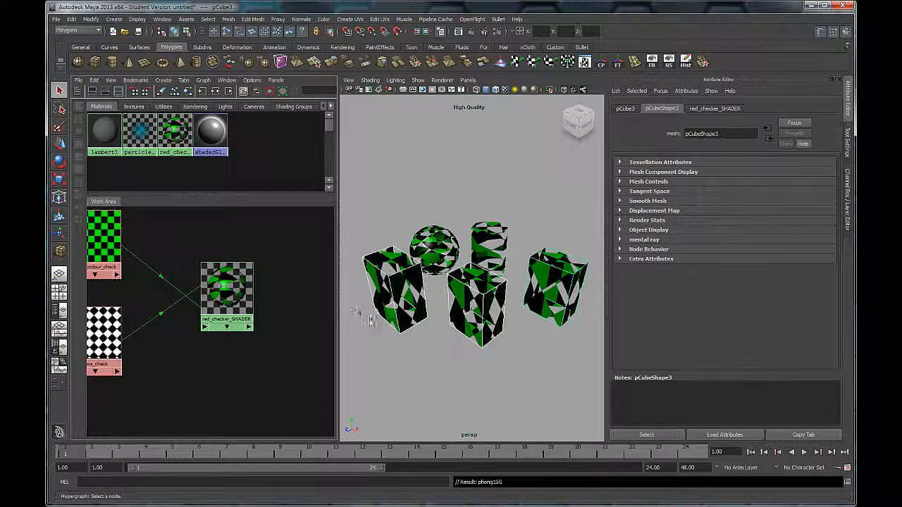
alt+drag(362, 312, 423, 285)
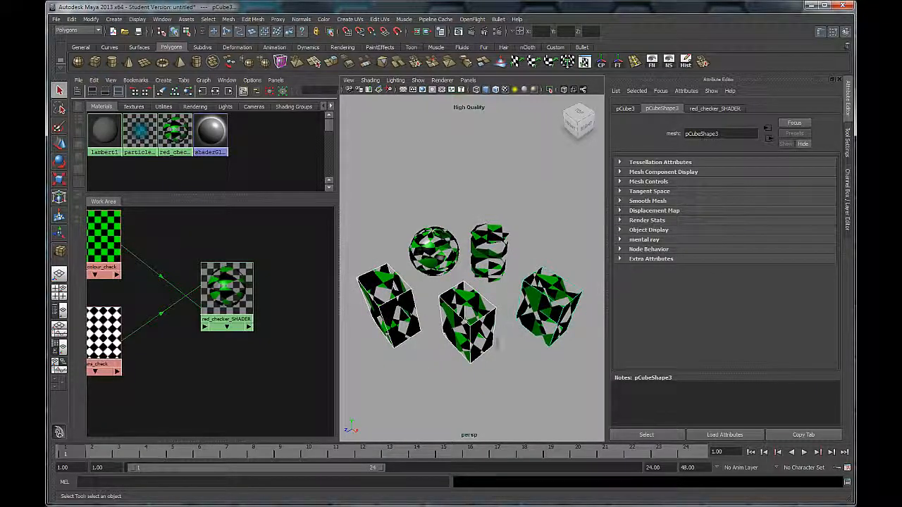
key(ctrl+z)
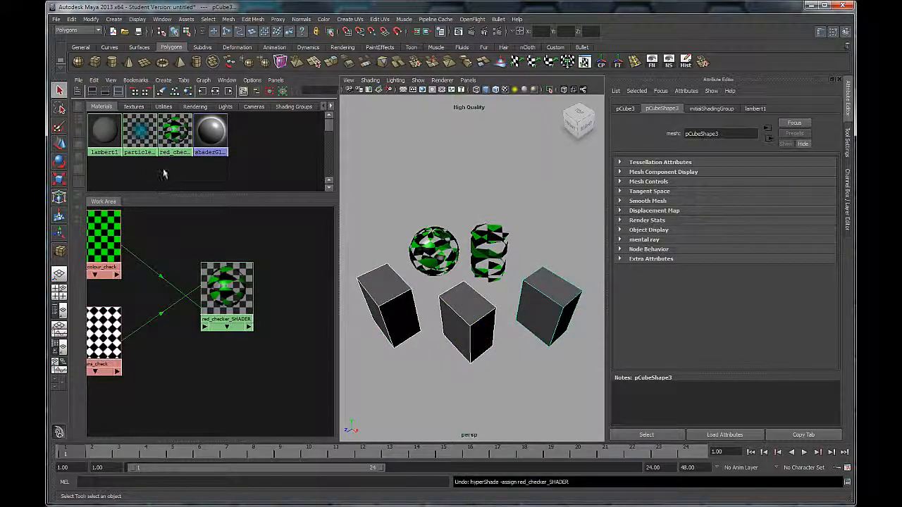
Apply red_checker_SHADER directly to the first box, and assign it to the whole selection of three boxes.
middle_drag(176, 130, 391, 301)
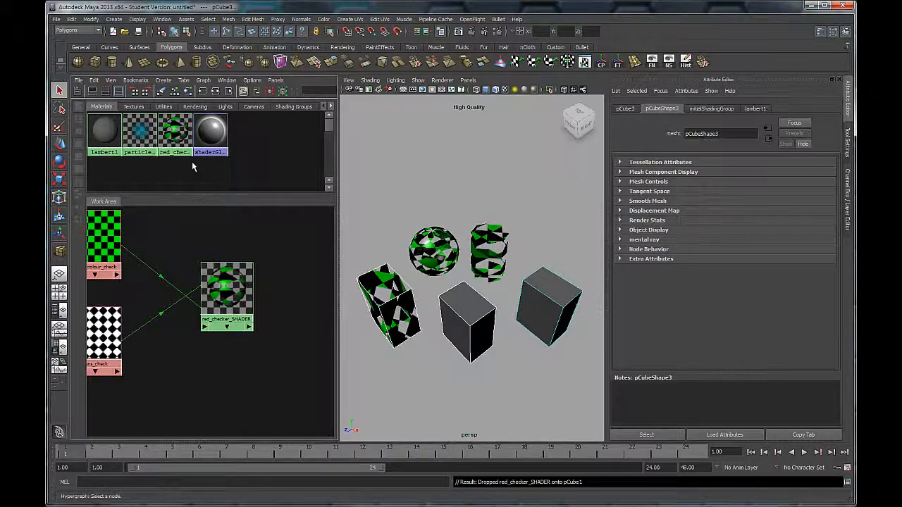
right_click(175, 134)
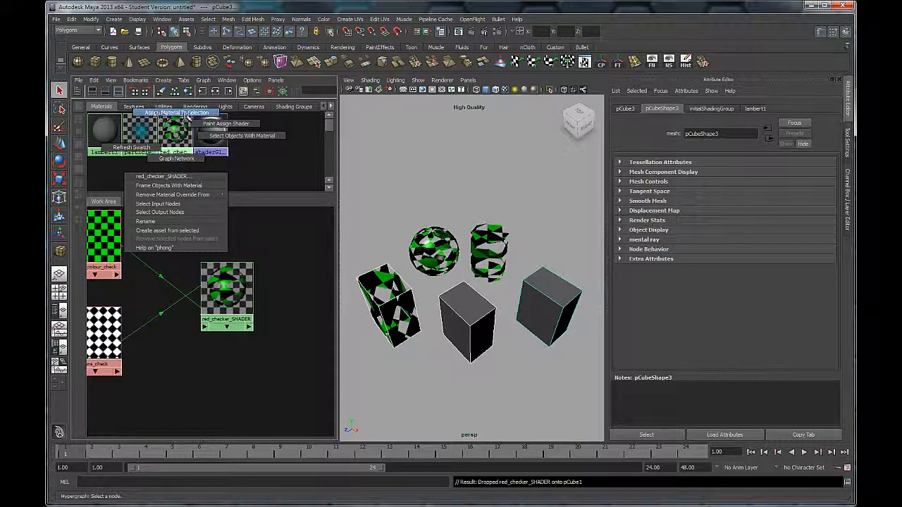
click(184, 113)
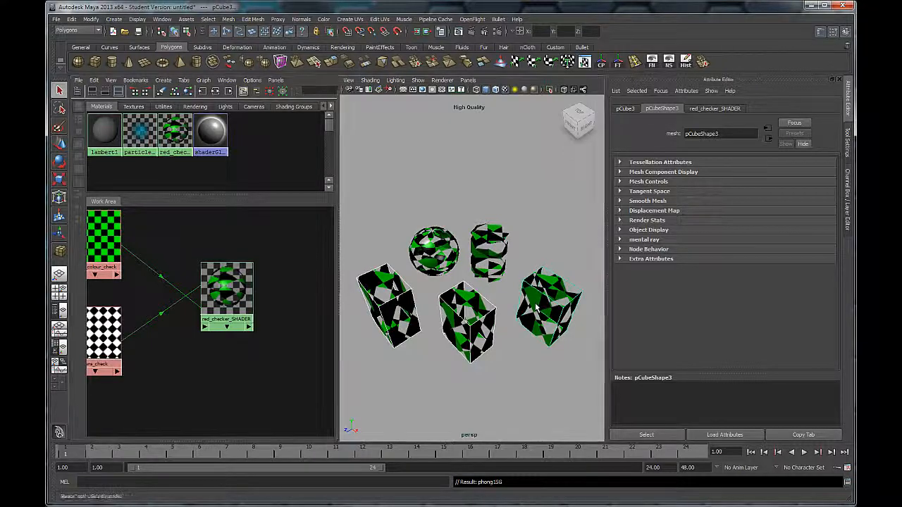
Assign the default lambert1 material back to the cylinder.
alt+drag(546, 301, 510, 245)
click(498, 267)
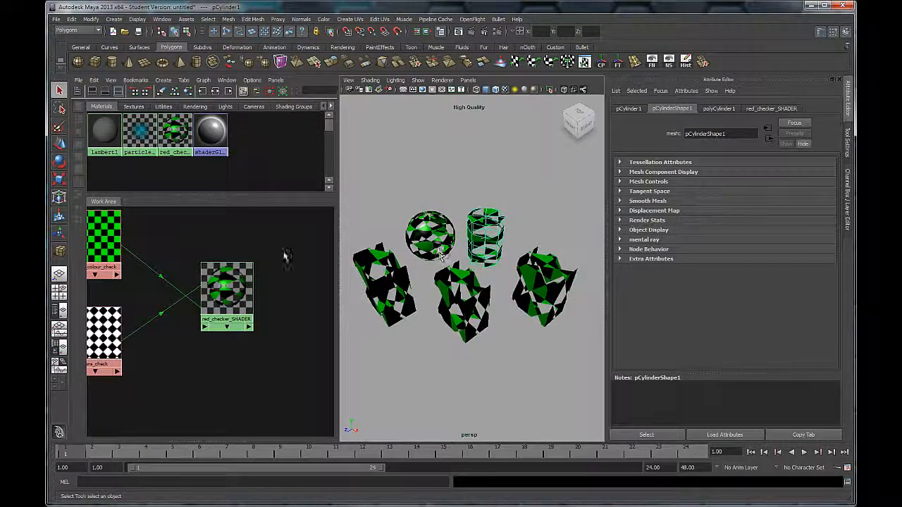
right_click(105, 132)
click(109, 112)
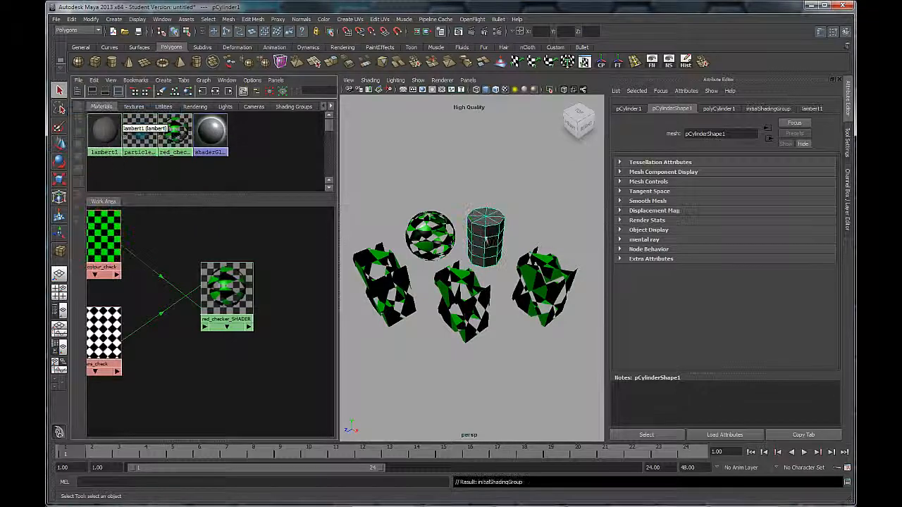
Assign red_checker_SHADER to only the two middle rows of faces on the cylinder, and return to object mode.
alt+drag(451, 288, 384, 255)
alt+right_drag(383, 255, 469, 272)
alt+middle_drag(469, 272, 480, 322)
alt+drag(480, 322, 451, 276)
right_click(449, 274)
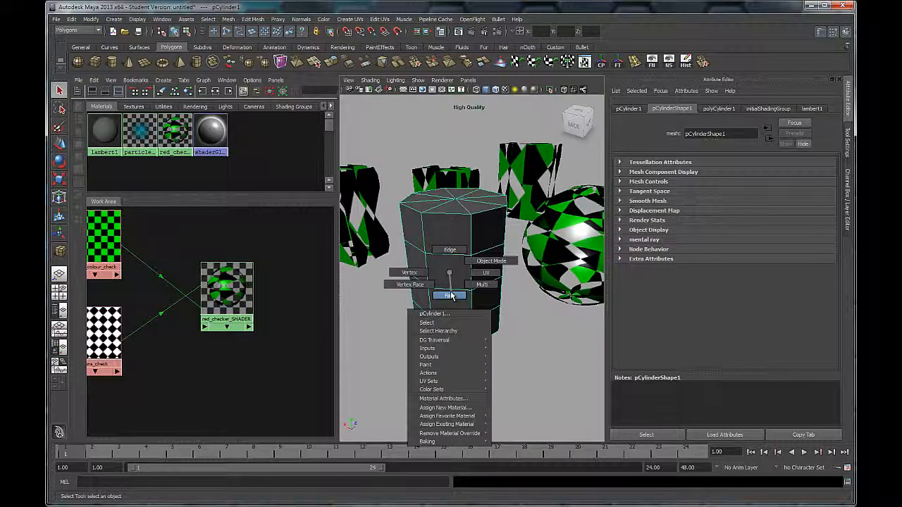
right_drag(451, 295, 455, 304)
alt+drag(483, 326, 496, 301)
drag(513, 243, 514, 242)
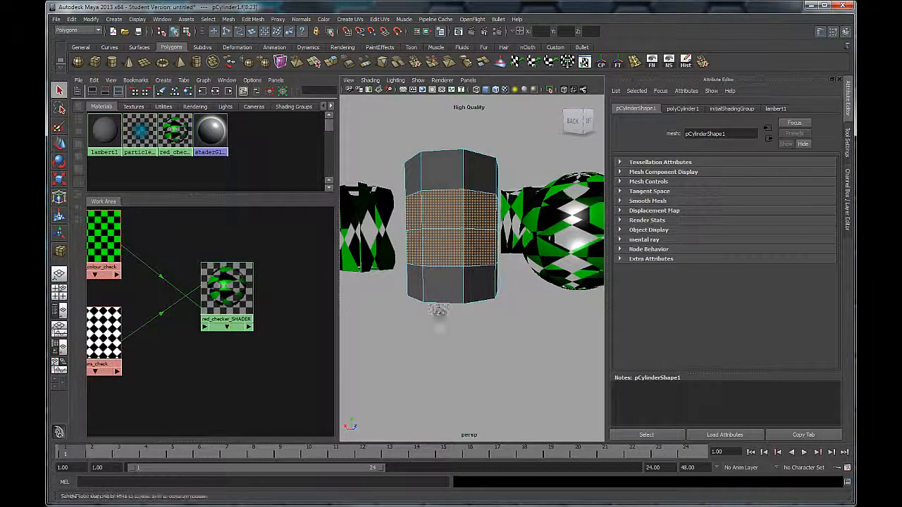
mouse_move(438, 317)
alt+mouse_down()
mouse_move(574, 333)
mouse_move(439, 320)
mouse_move(433, 332)
alt+mouse_up()
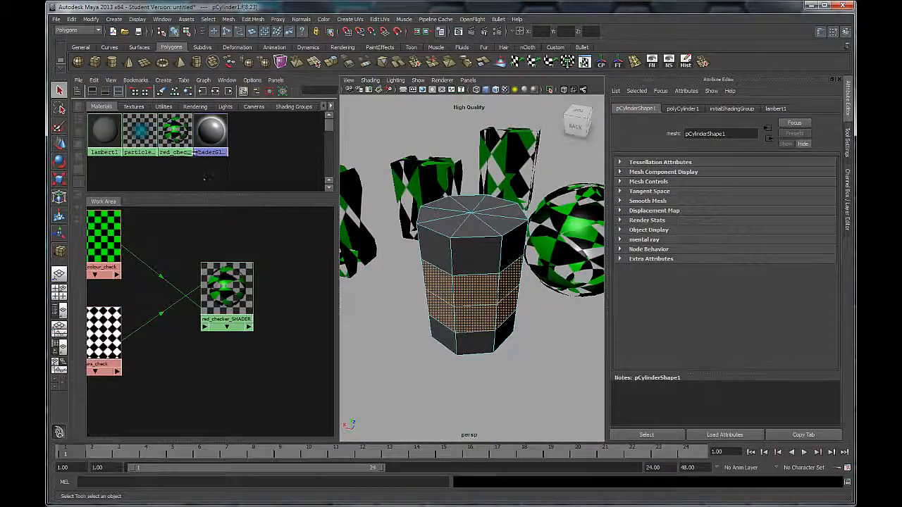
right_drag(175, 133, 148, 111)
alt+drag(557, 342, 539, 354)
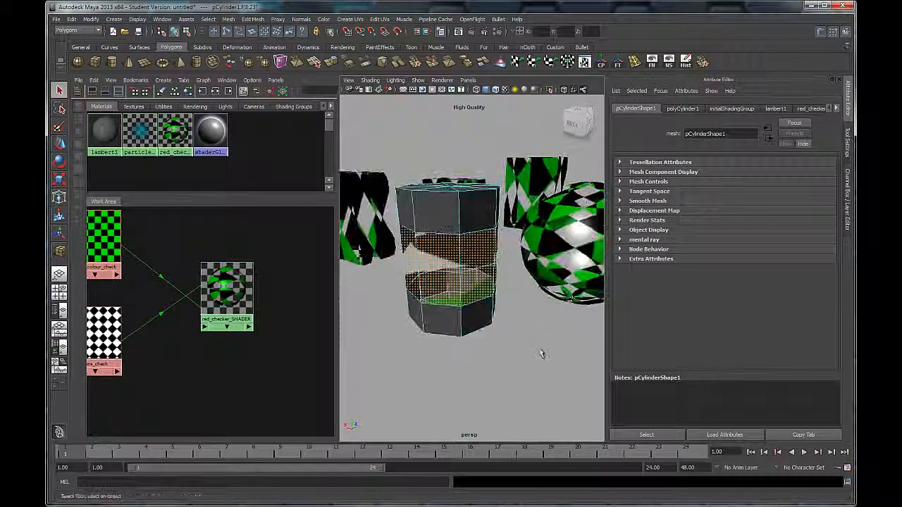
click(539, 356)
right_drag(456, 303, 494, 291)
Select every object and face that uses red_checker_SHADER through the material's Select Objects With Material command.
alt+drag(484, 365, 477, 326)
scroll(469, 323, down, 5)
alt+middle_drag(458, 318, 436, 326)
alt+drag(437, 326, 478, 336)
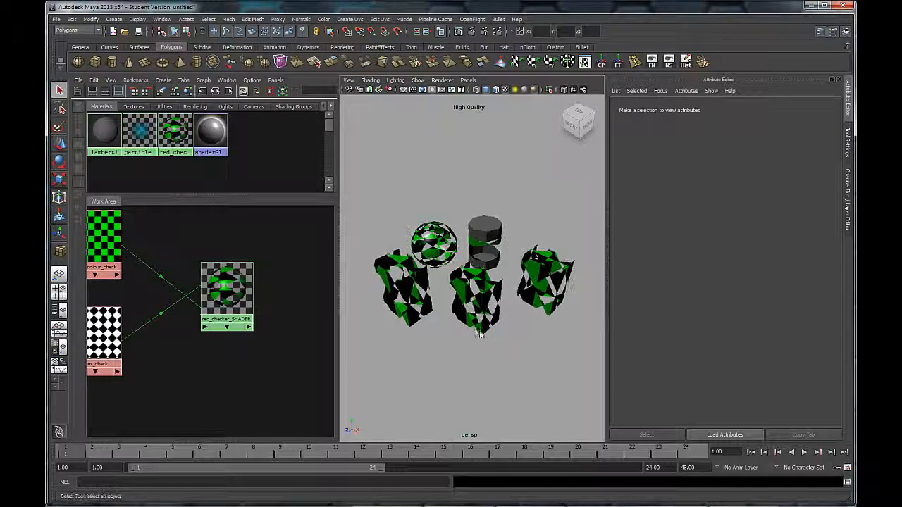
scroll(477, 334, up, 2)
alt+middle_drag(477, 333, 474, 331)
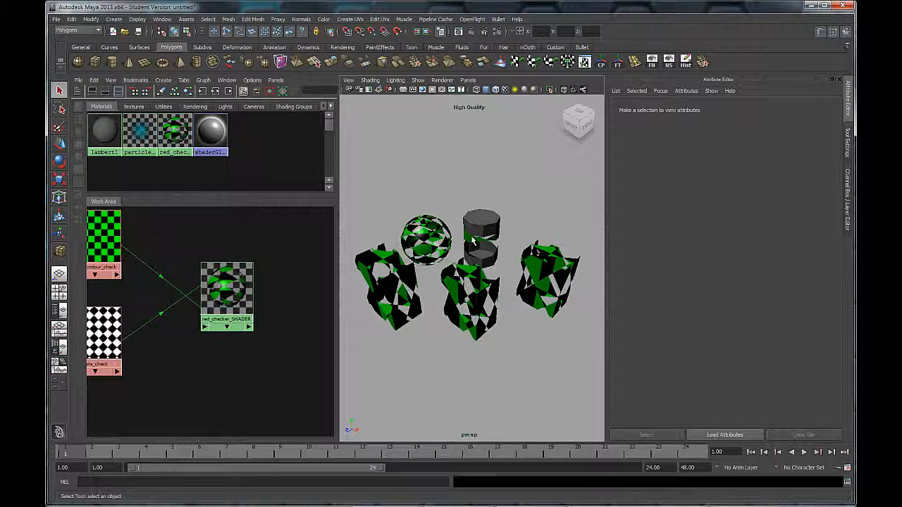
right_click(174, 134)
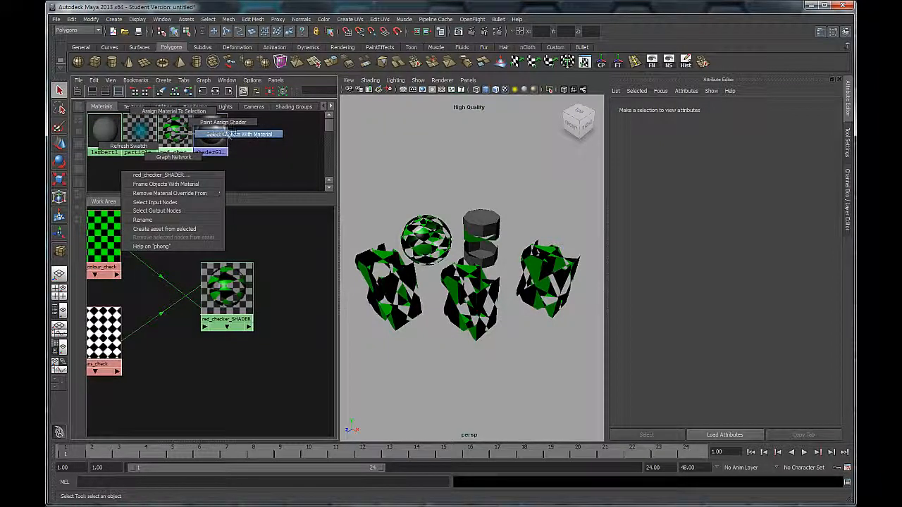
click(258, 134)
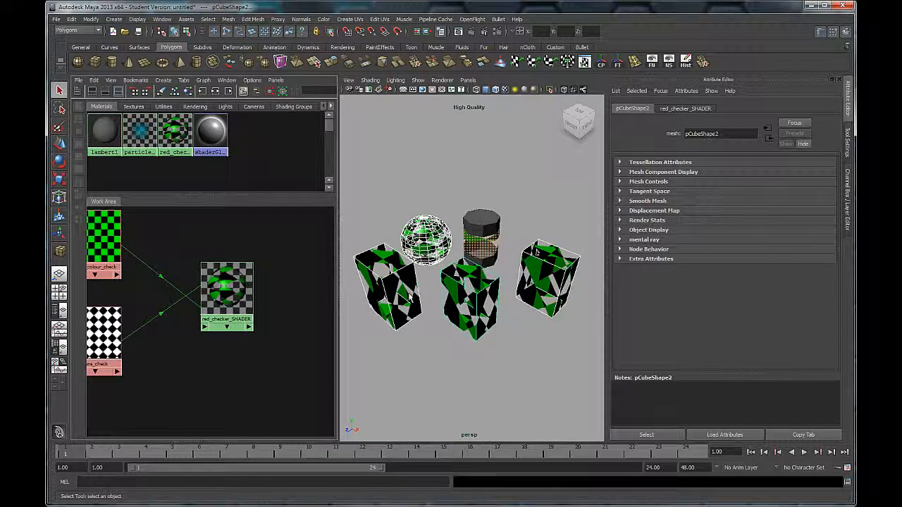
Examine the selected objects and the selected cylinder faces up close and from several angles.
alt+drag(416, 300, 439, 272)
alt+right_drag(439, 271, 480, 331)
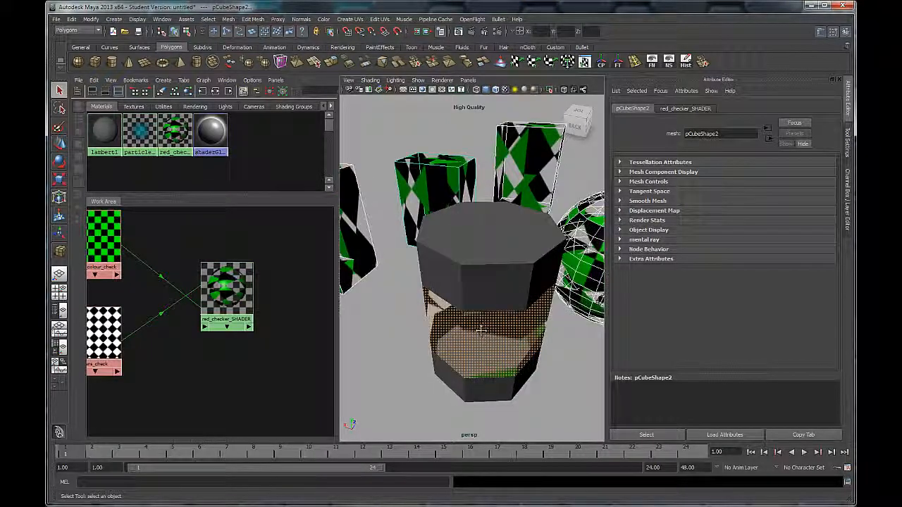
alt+drag(481, 330, 465, 310)
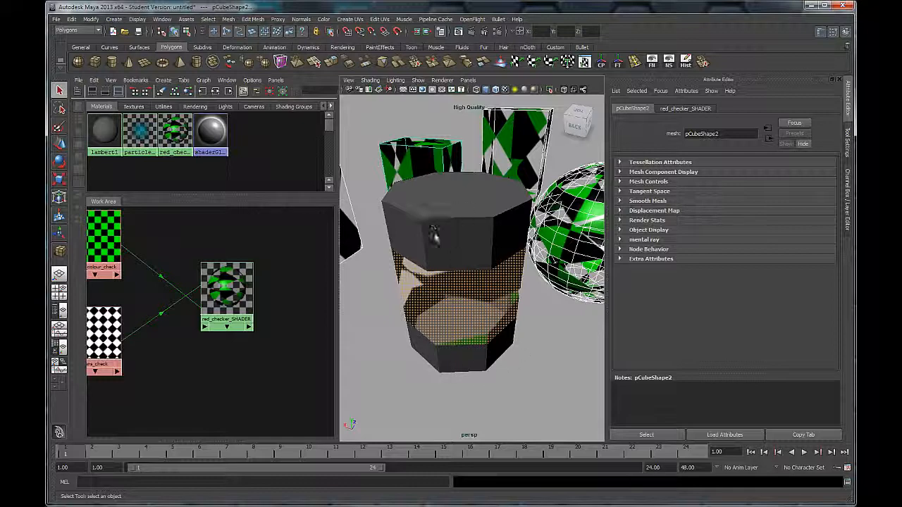
alt+right_drag(477, 319, 431, 312)
alt+drag(431, 312, 506, 301)
click(506, 301)
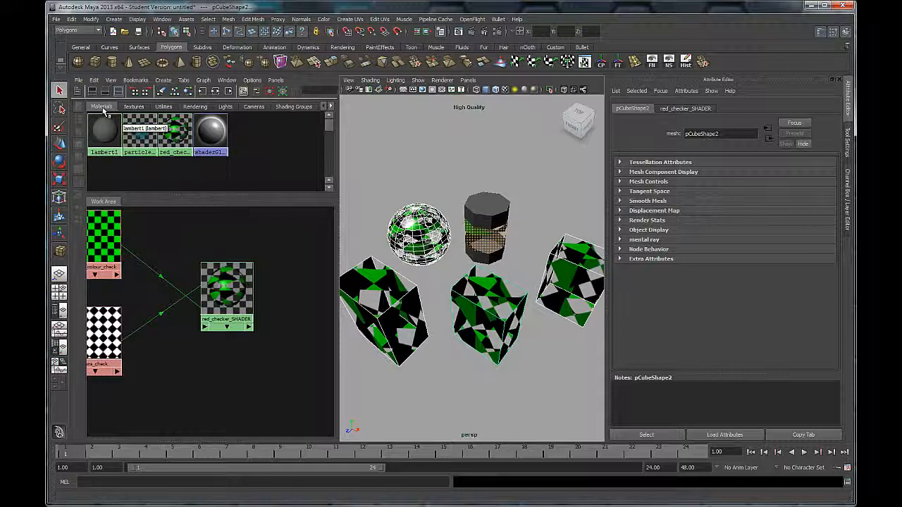
Create a new Blinn material and set its color to red.
click(78, 91)
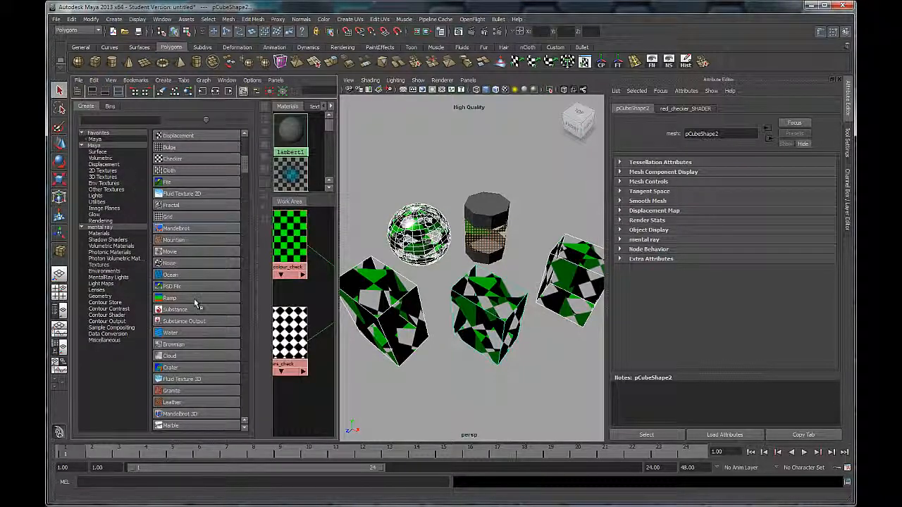
scroll(174, 300, up, 3)
scroll(174, 302, up, 4)
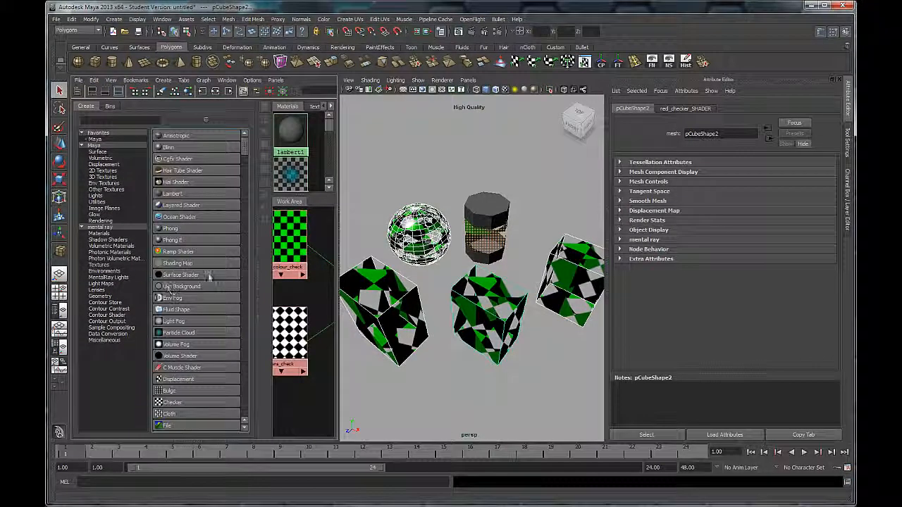
click(168, 146)
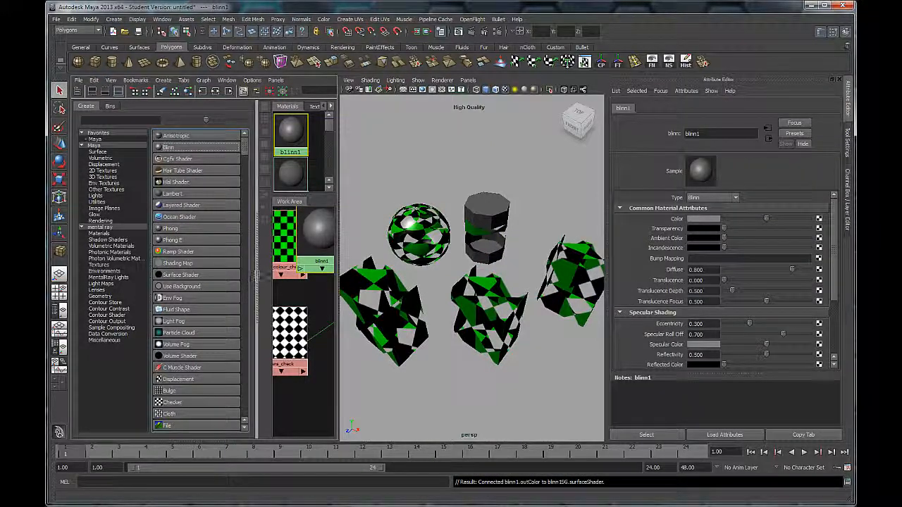
click(78, 91)
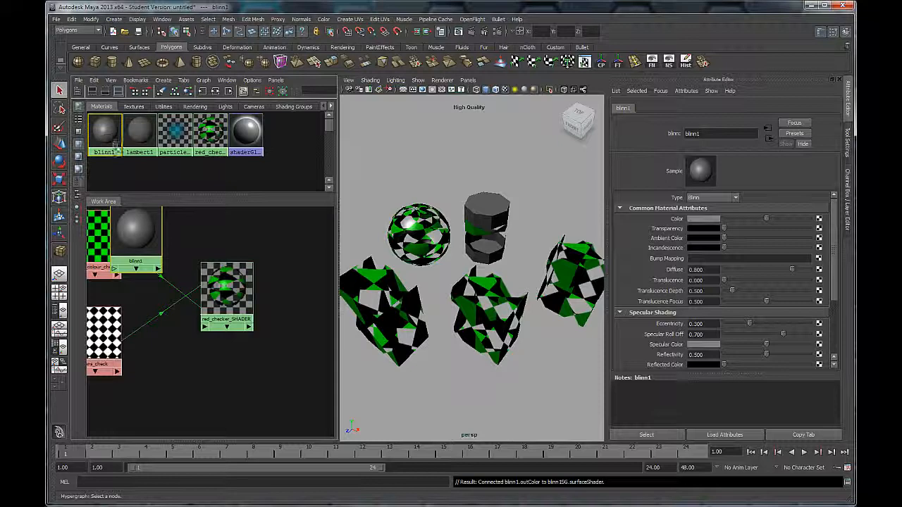
click(703, 218)
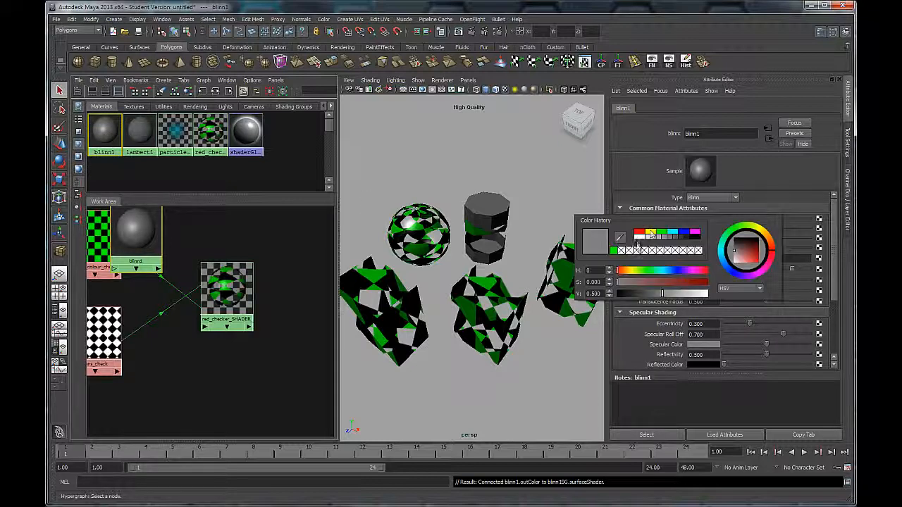
click(637, 239)
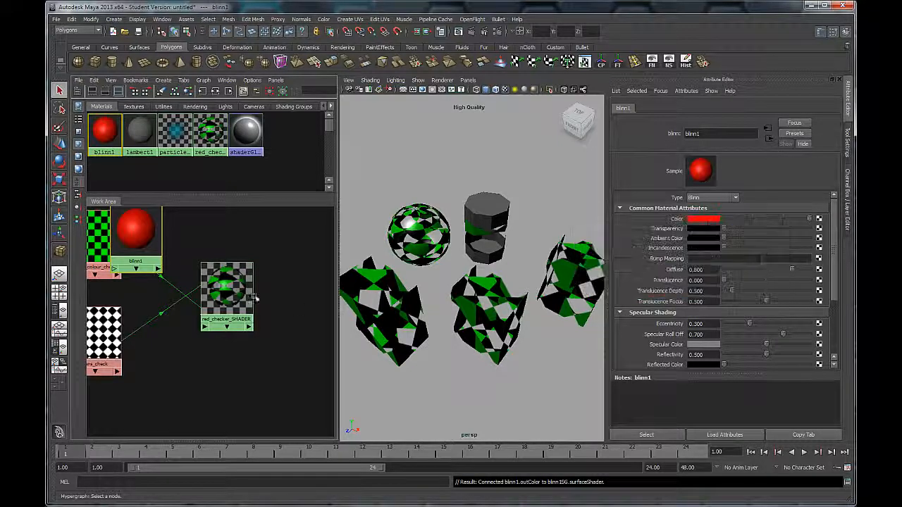
click(162, 173)
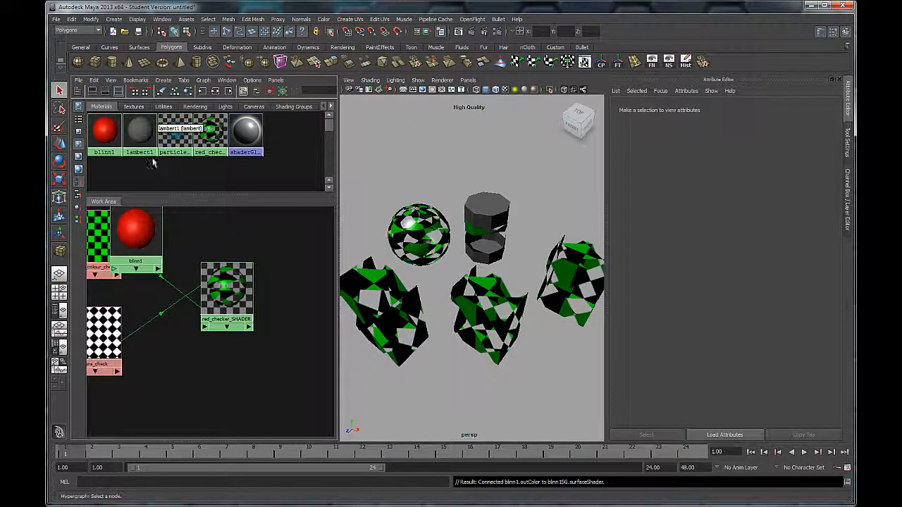
Select every face that uses the default lambert1 material through its Select Objects in initialShadingGroup command.
click(147, 146)
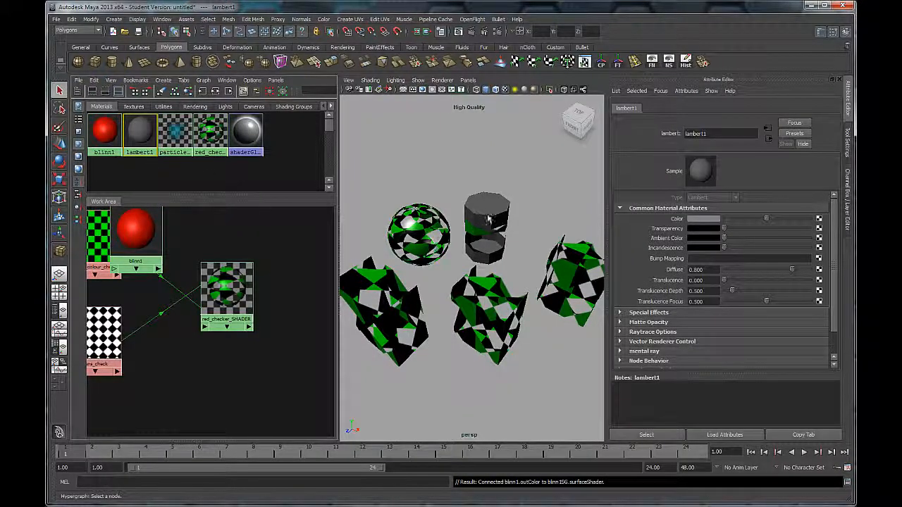
right_click(142, 135)
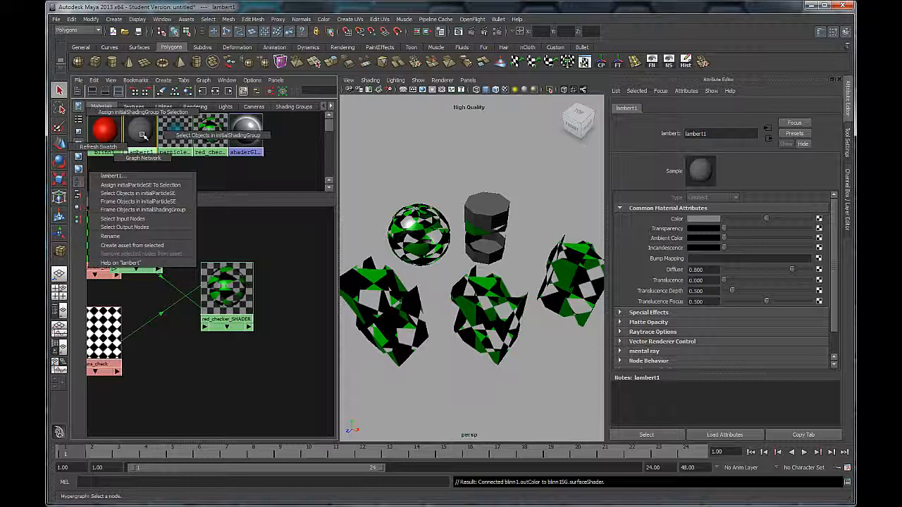
right_drag(176, 137, 192, 136)
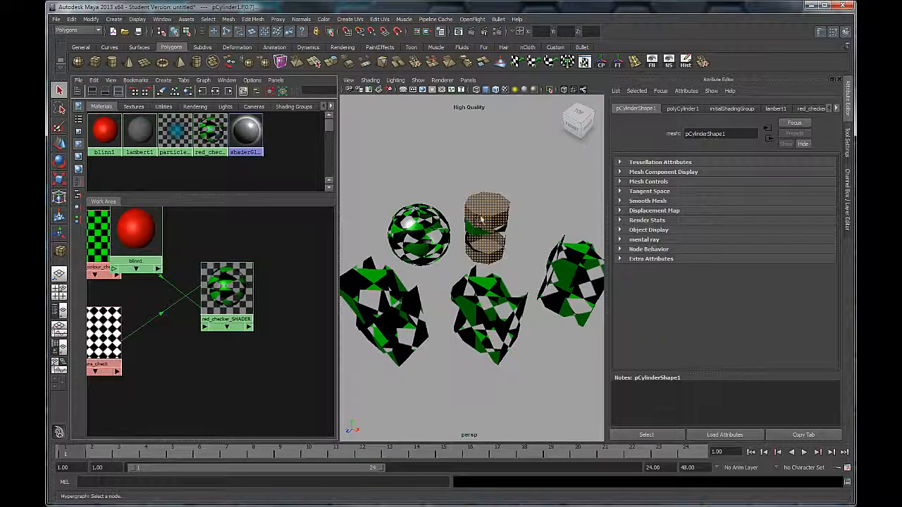
mouse_move(520, 278)
alt+mouse_down()
mouse_move(435, 228)
mouse_move(449, 203)
mouse_move(506, 266)
alt+mouse_up()
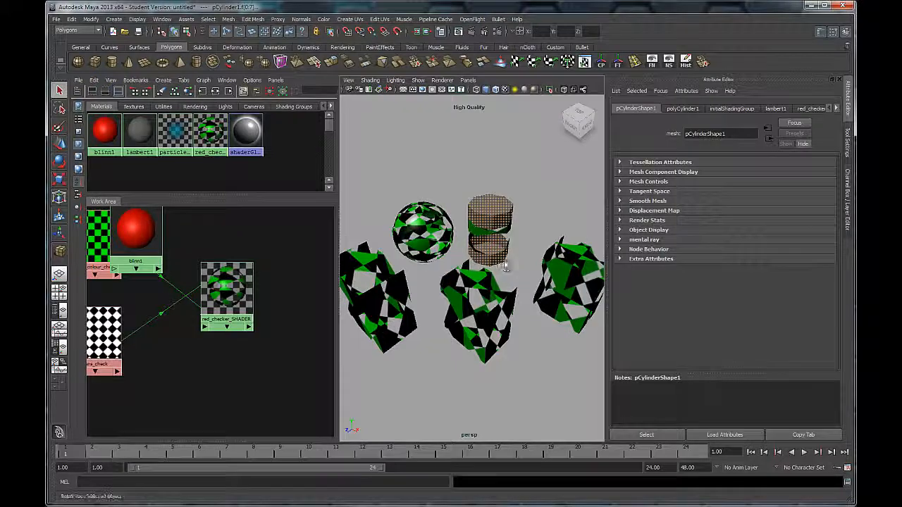
Assign the red blinn1 material to the selected cylinder faces and clear the selection.
right_click(102, 131)
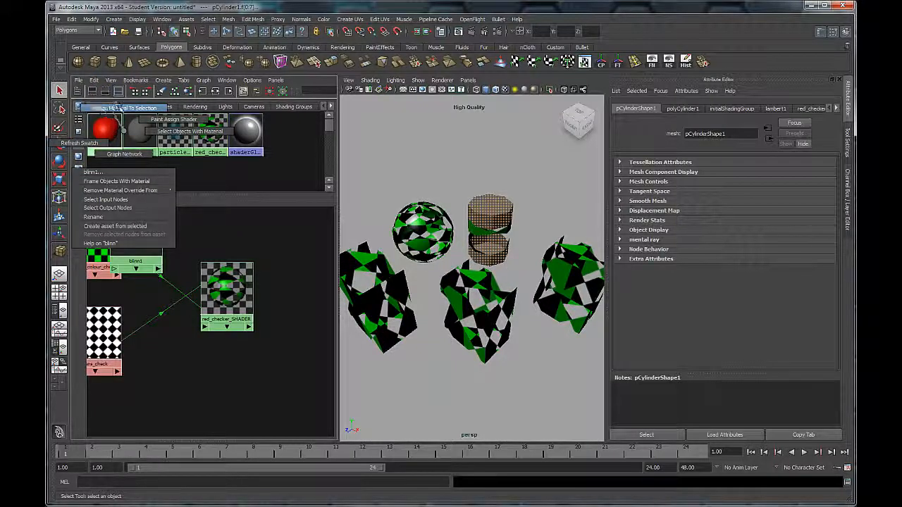
click(123, 108)
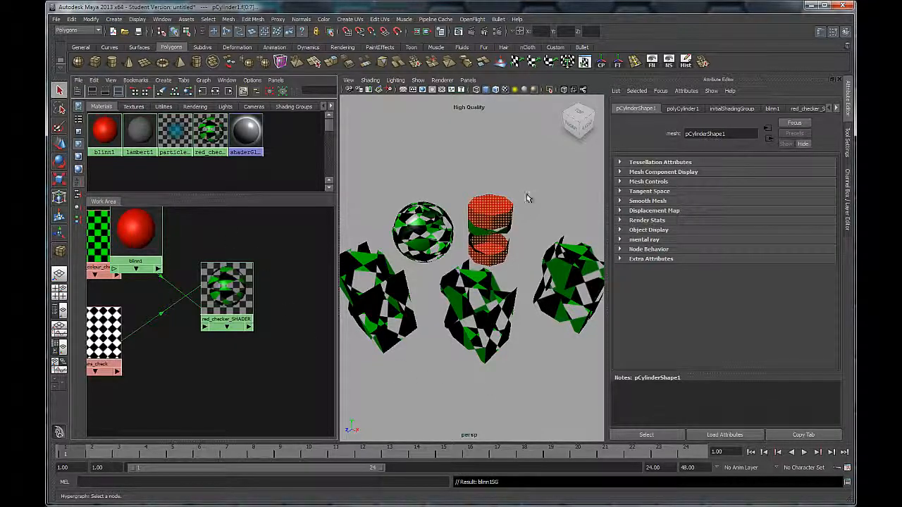
click(524, 355)
alt+drag(524, 354, 472, 300)
Tidy the Hypershade work area by moving blinn1 beside trans_check and red_checker_SHADER beside the green checker texture.
alt+right_drag(282, 376, 198, 324)
alt+middle_drag(197, 324, 247, 308)
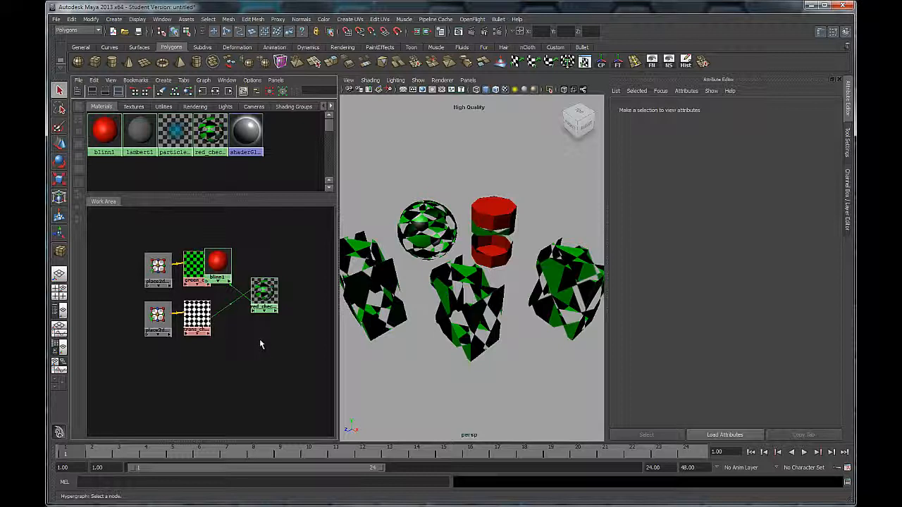
drag(201, 195, 200, 264)
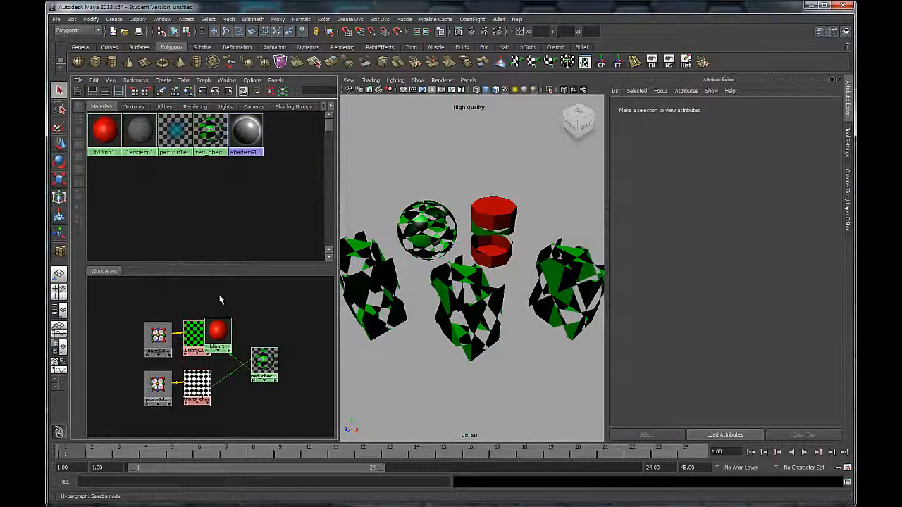
key(a)
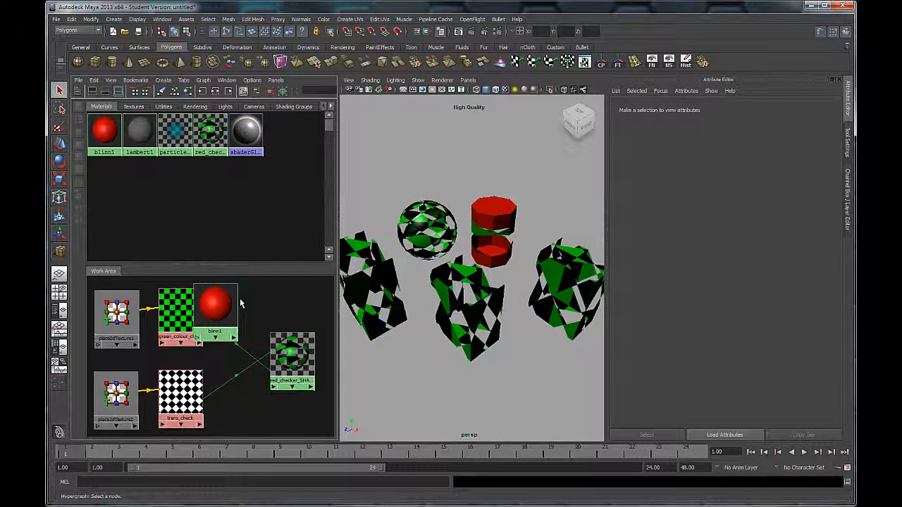
drag(230, 312, 253, 399)
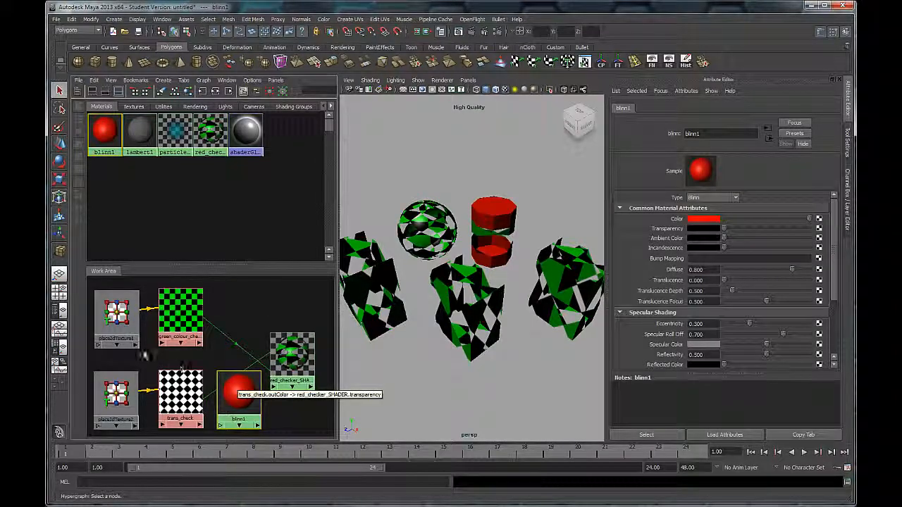
click(151, 362)
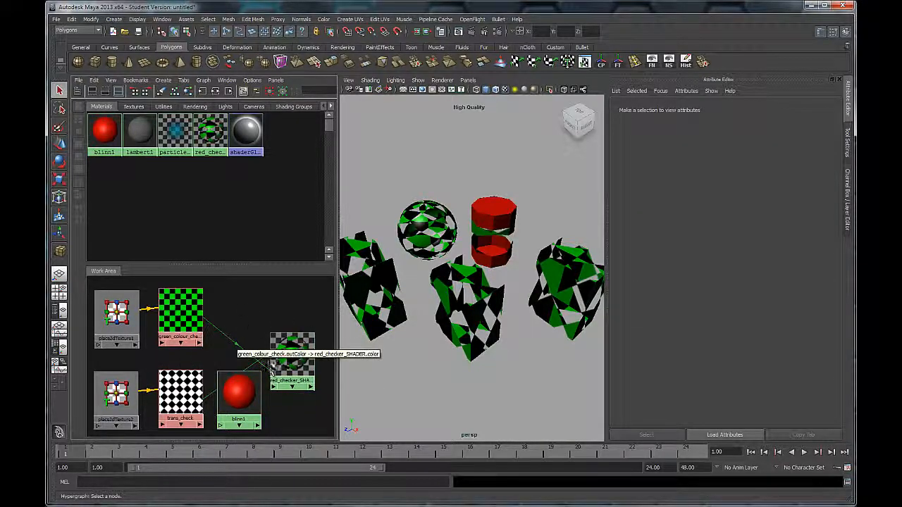
drag(287, 359, 239, 318)
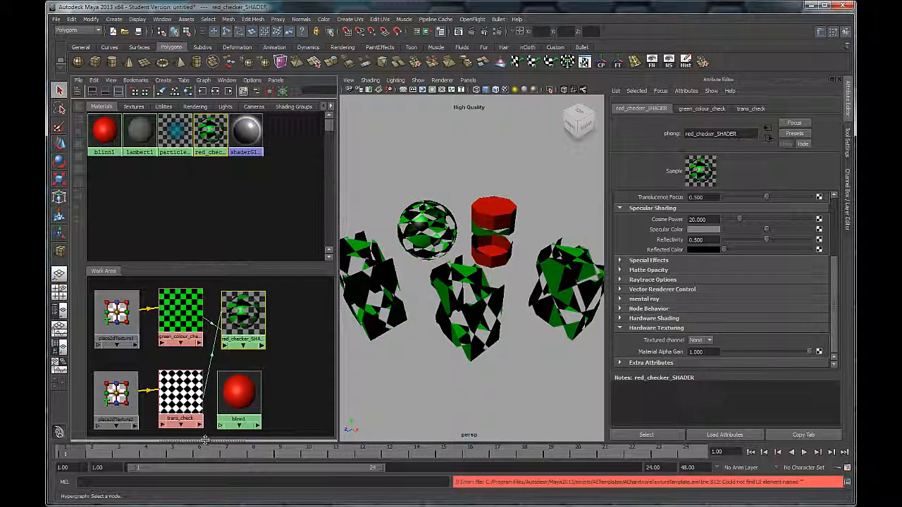
Reveal the Node Editor below the Hypershade and arrange its overlapping nodes with the automatic graph layout.
drag(205, 440, 212, 249)
scroll(215, 301, down, 3)
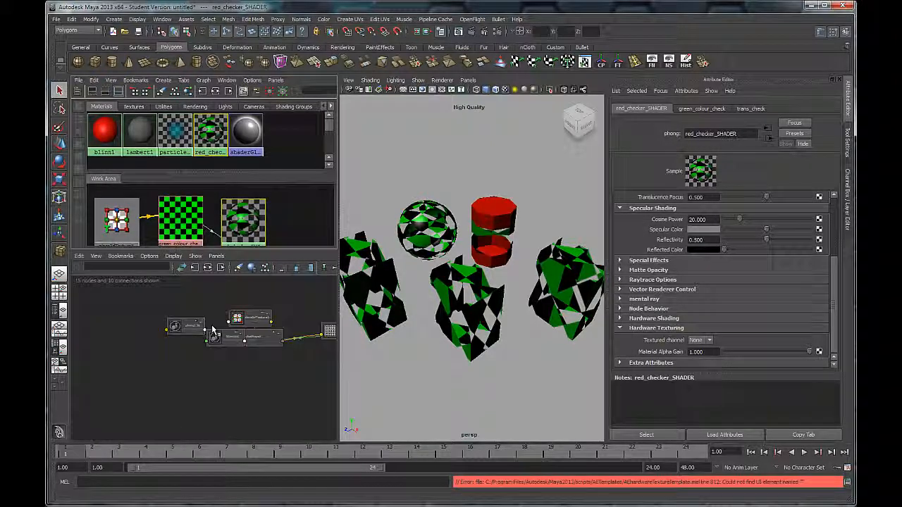
key(a)
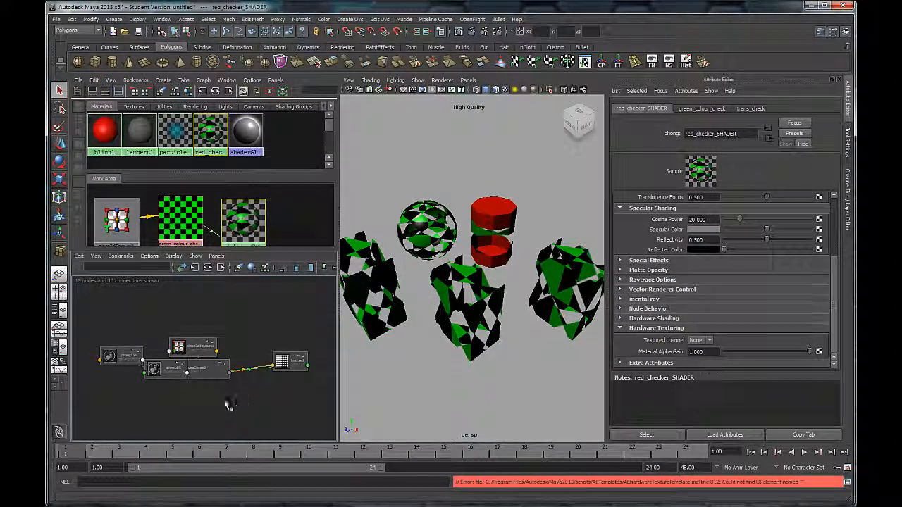
drag(209, 379, 150, 412)
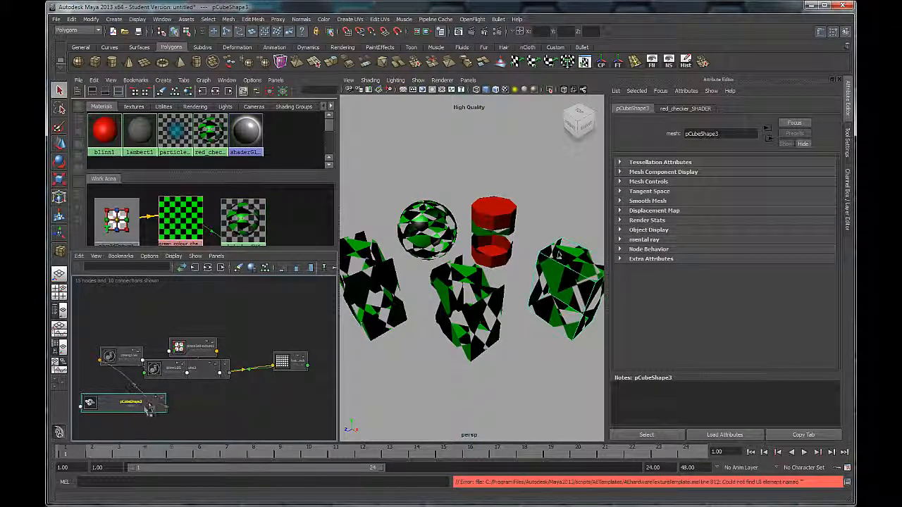
drag(173, 375, 216, 413)
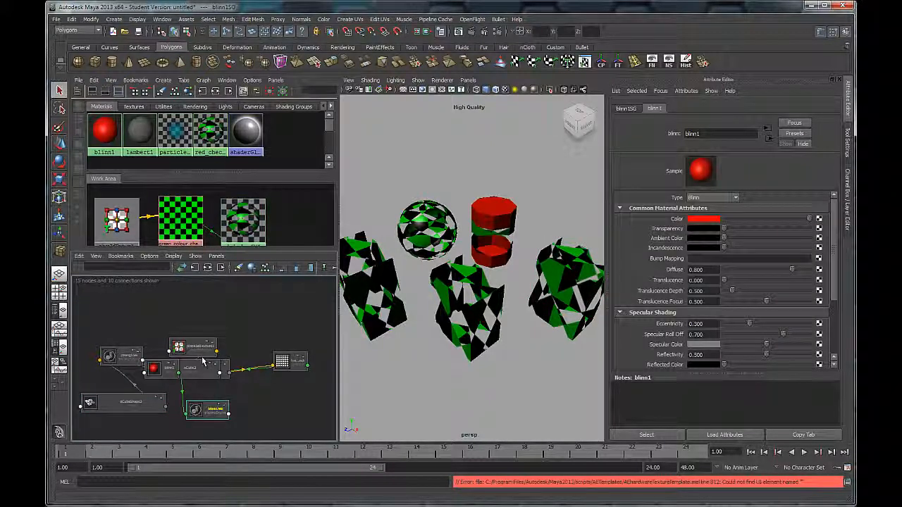
click(221, 309)
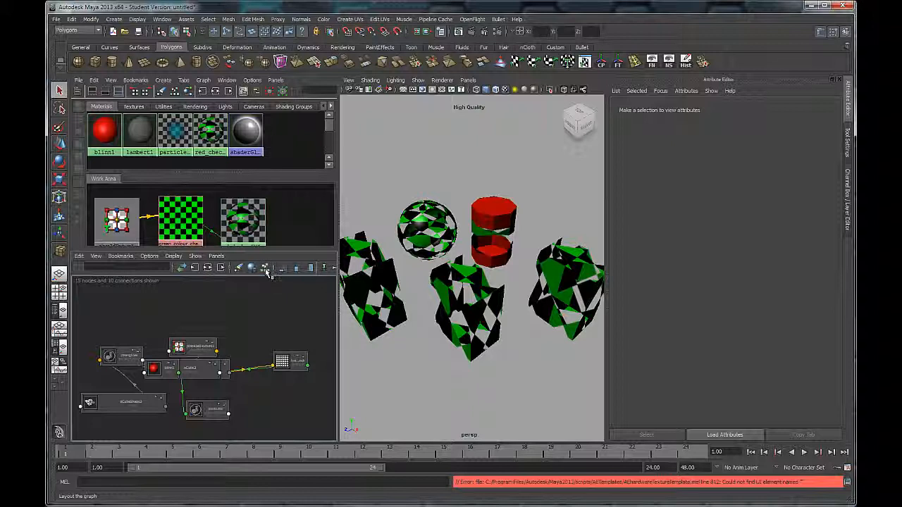
click(265, 269)
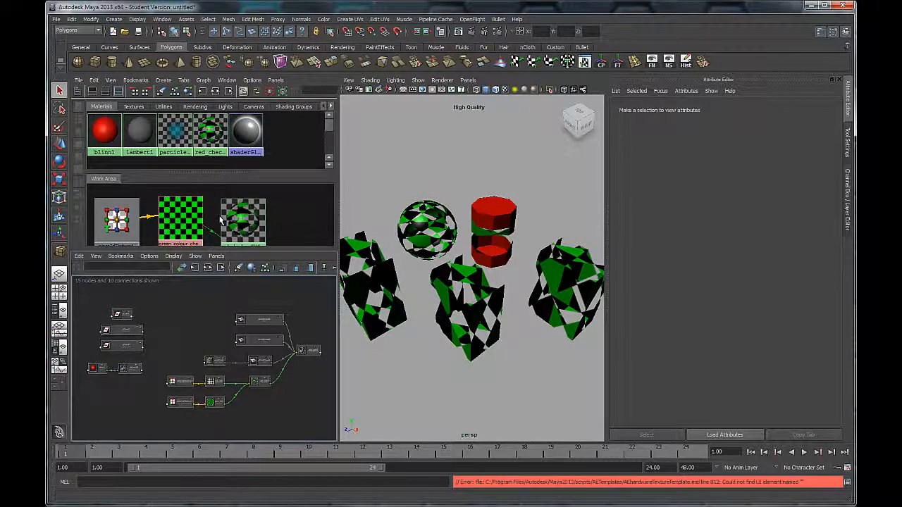
Expand the red_checker_SHADER node to its full attribute list in the maximized Node Editor and examine its connections.
alt+middle_drag(251, 384, 241, 335)
alt+right_drag(211, 358, 342, 421)
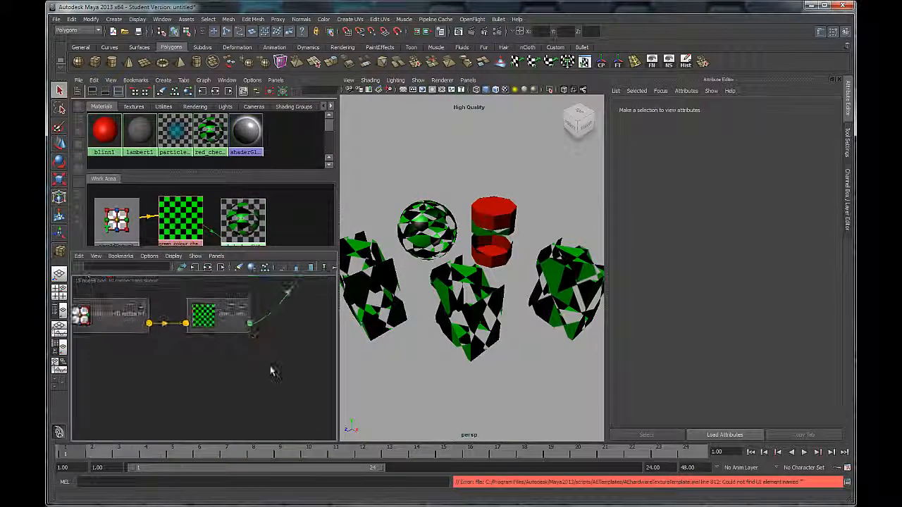
alt+middle_drag(287, 352, 151, 402)
alt+middle_drag(203, 369, 201, 328)
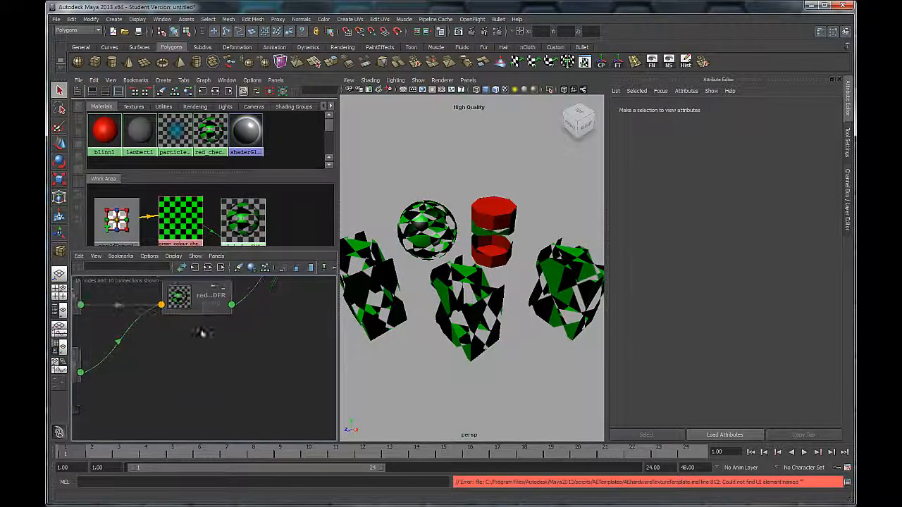
key(space)
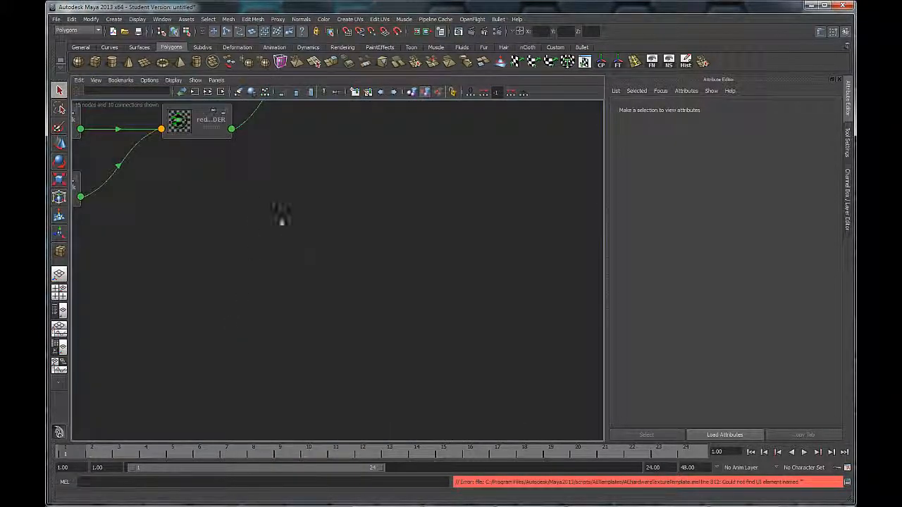
key(a)
click(394, 257)
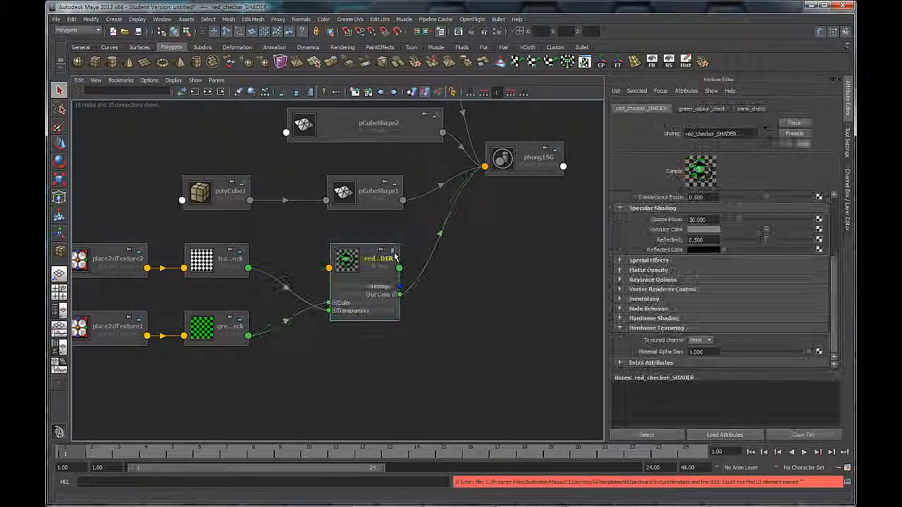
alt+middle_drag(457, 320, 448, 263)
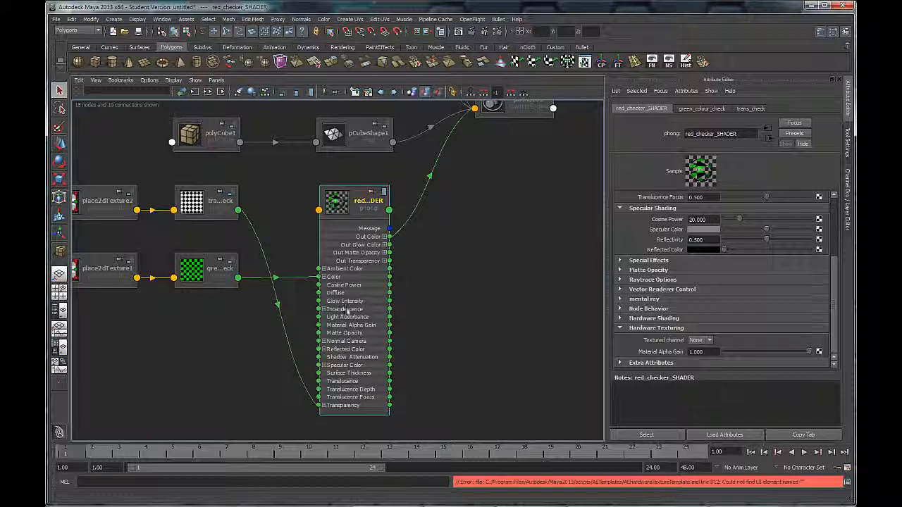
scroll(726, 263, up, 5)
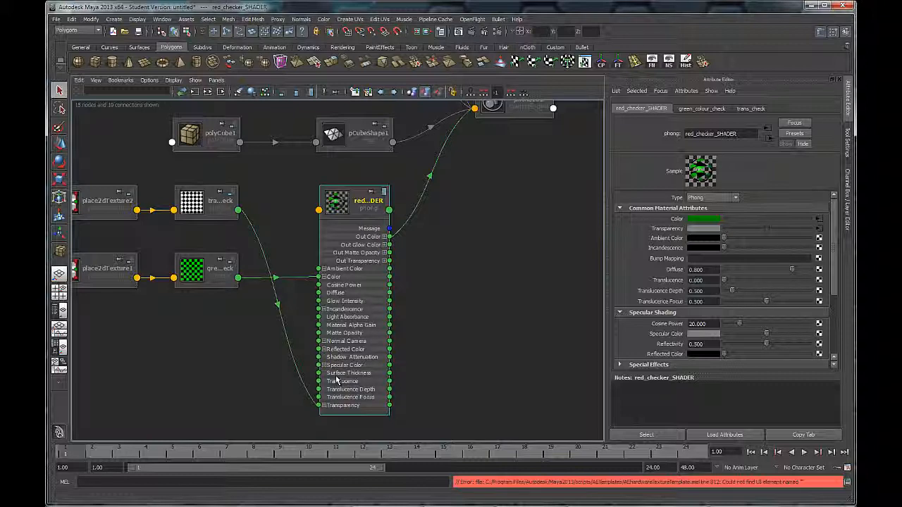
scroll(331, 296, down, 3)
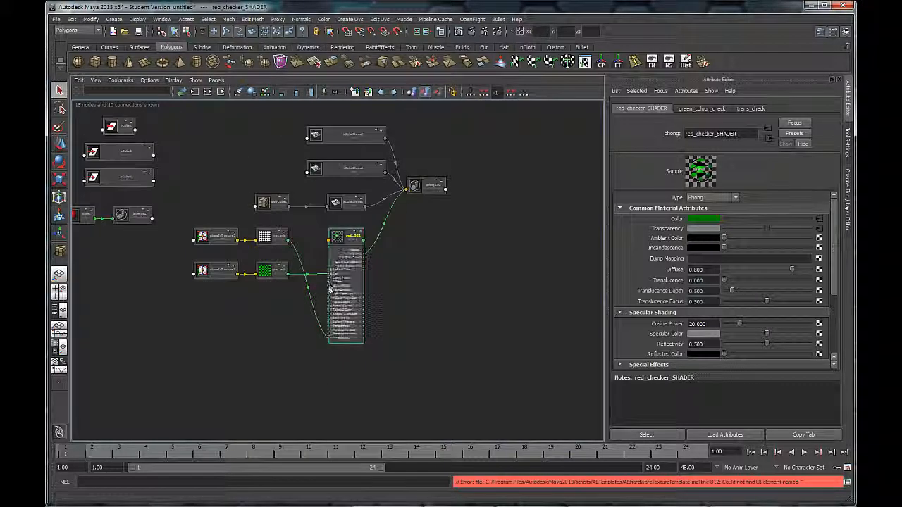
alt+middle_drag(322, 265, 340, 307)
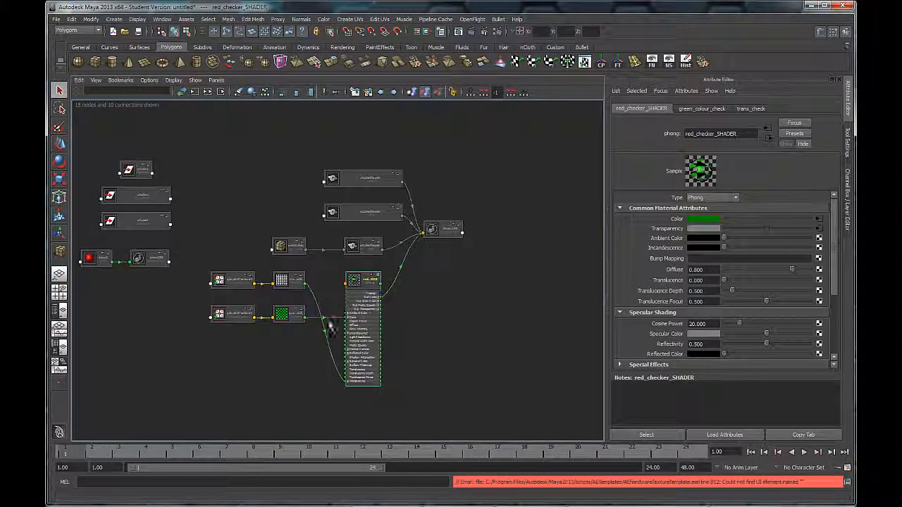
Restore the multi-panel layout and enlarge the Hypershade over the Node Editor, with the whole shader network in view.
key(space)
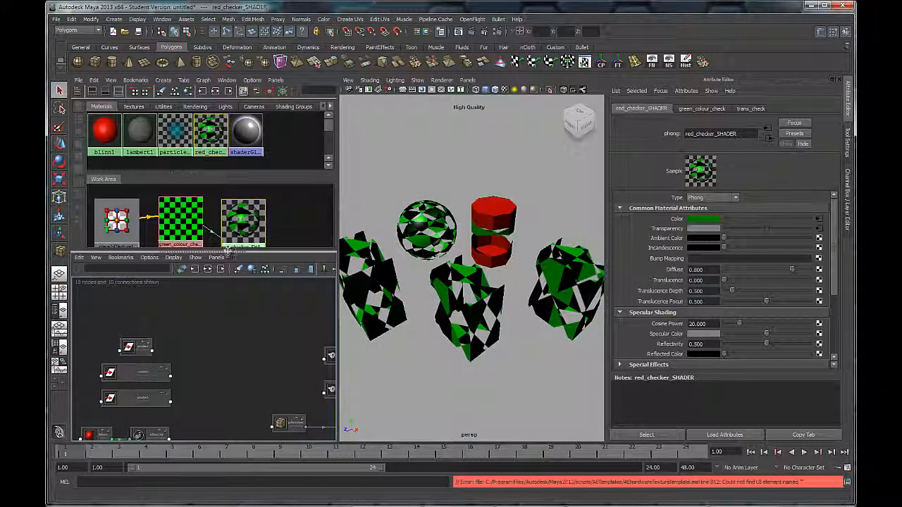
drag(226, 252, 235, 442)
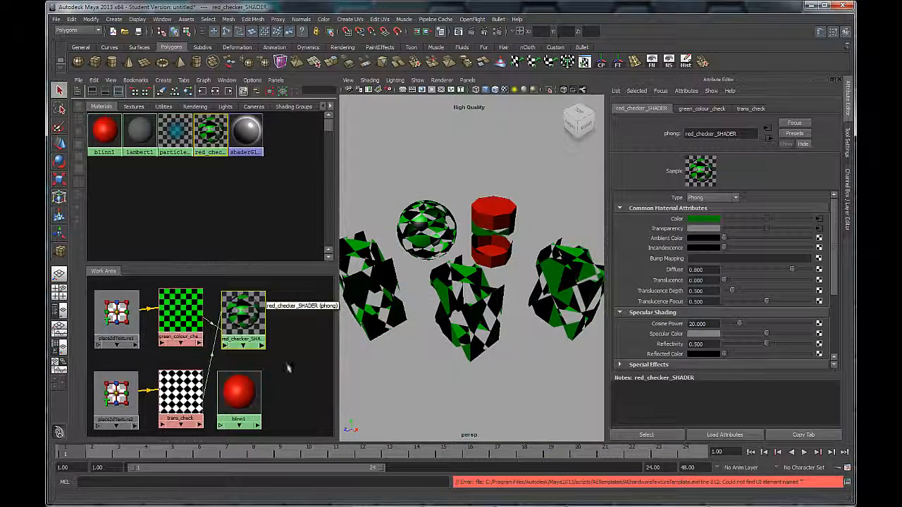
alt+middle_drag(291, 349, 293, 349)
scroll(293, 351, down, 2)
scroll(289, 349, down, 2)
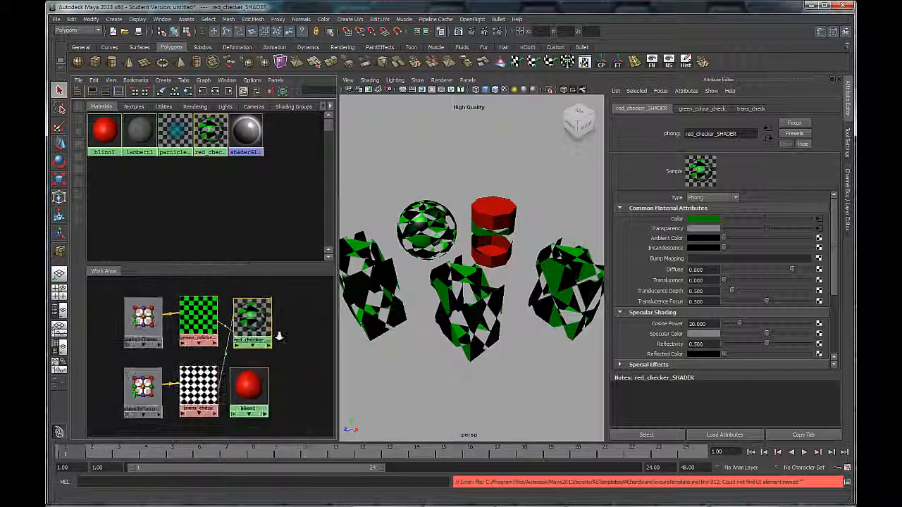
scroll(287, 341, up, 1)
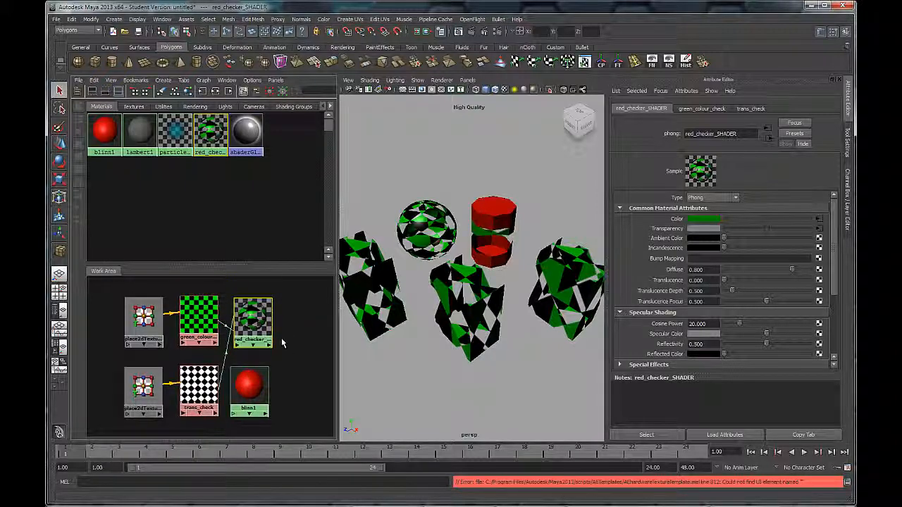